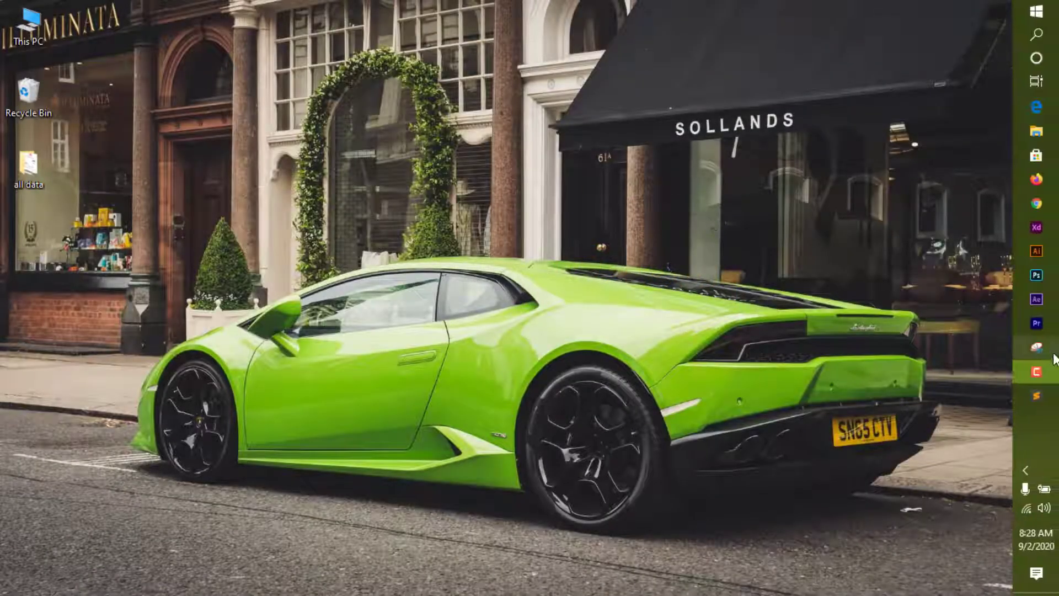
Open the empty menu icon 1.0 folder and create index.html in it
{"action": "left_click", "coordinate": [1036, 133]}
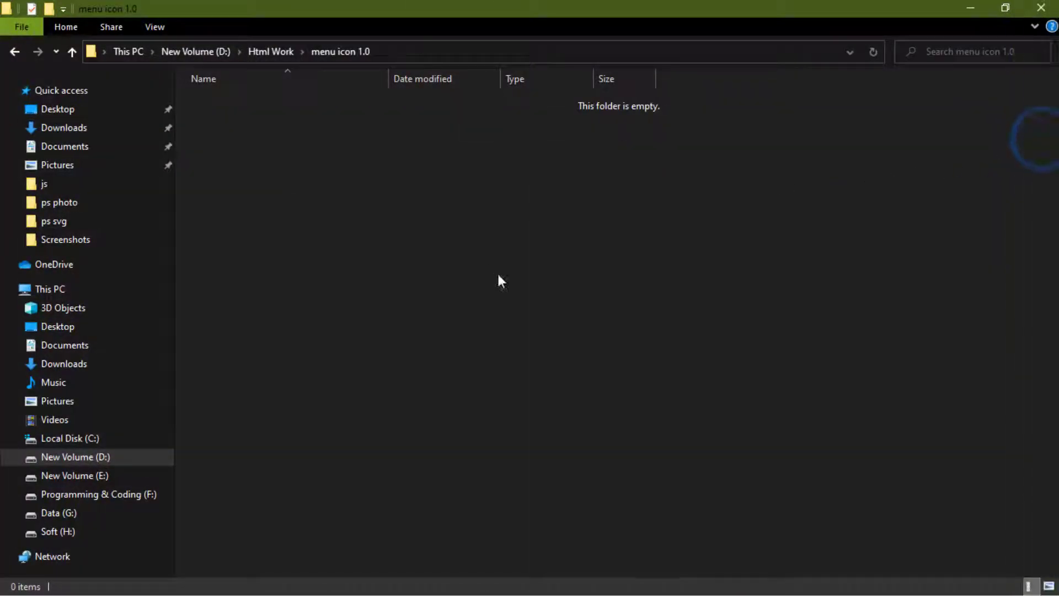
{"action": "right_click", "coordinate": [462, 170]}
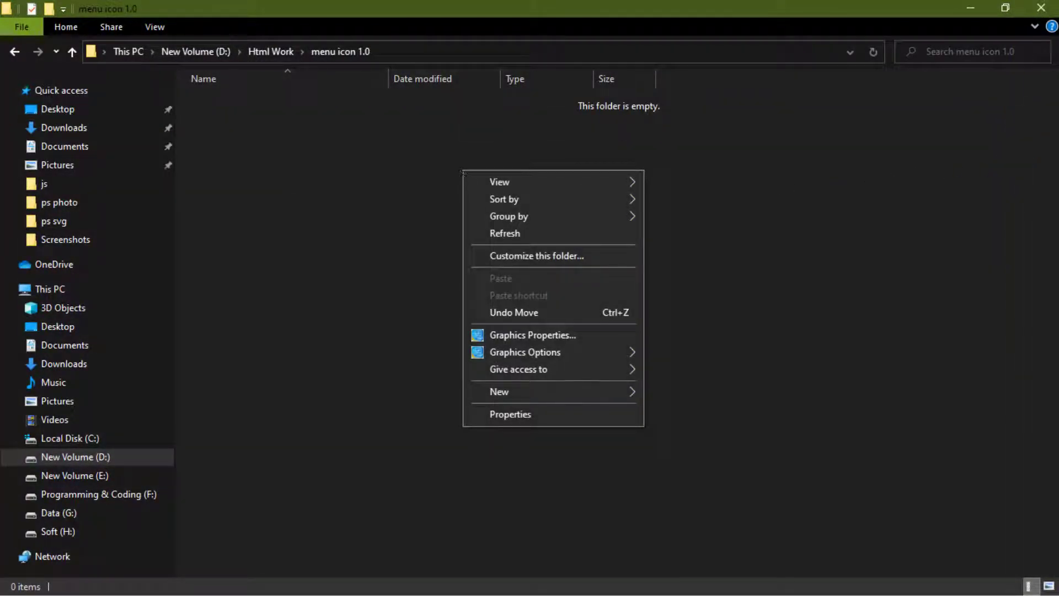
{"action": "left_click", "coordinate": [505, 233]}
{"action": "right_click", "coordinate": [439, 245]}
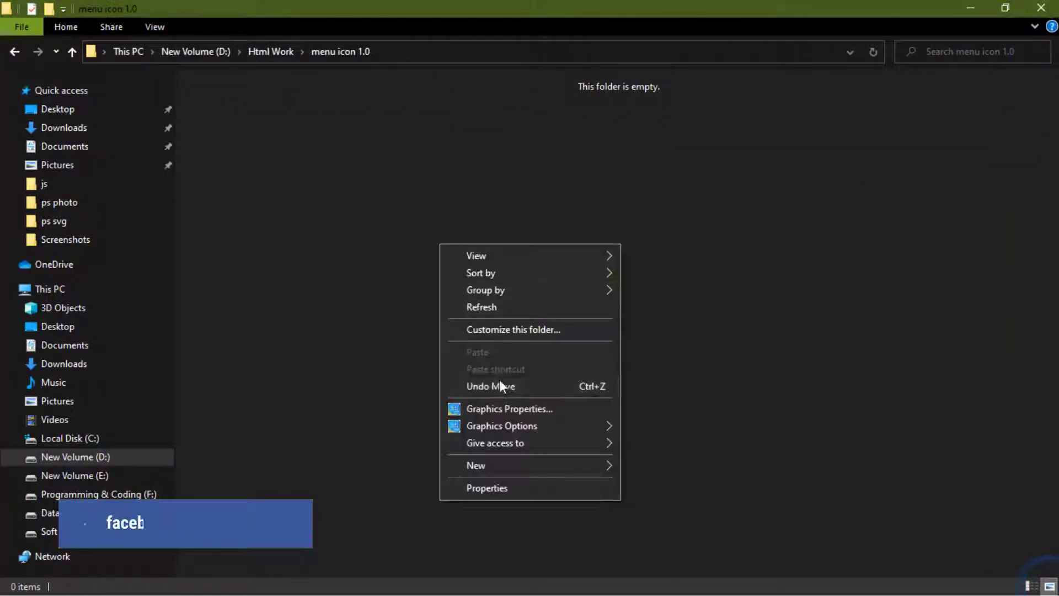
{"action": "left_click", "coordinate": [556, 463]}
{"action": "left_click", "coordinate": [658, 430]}
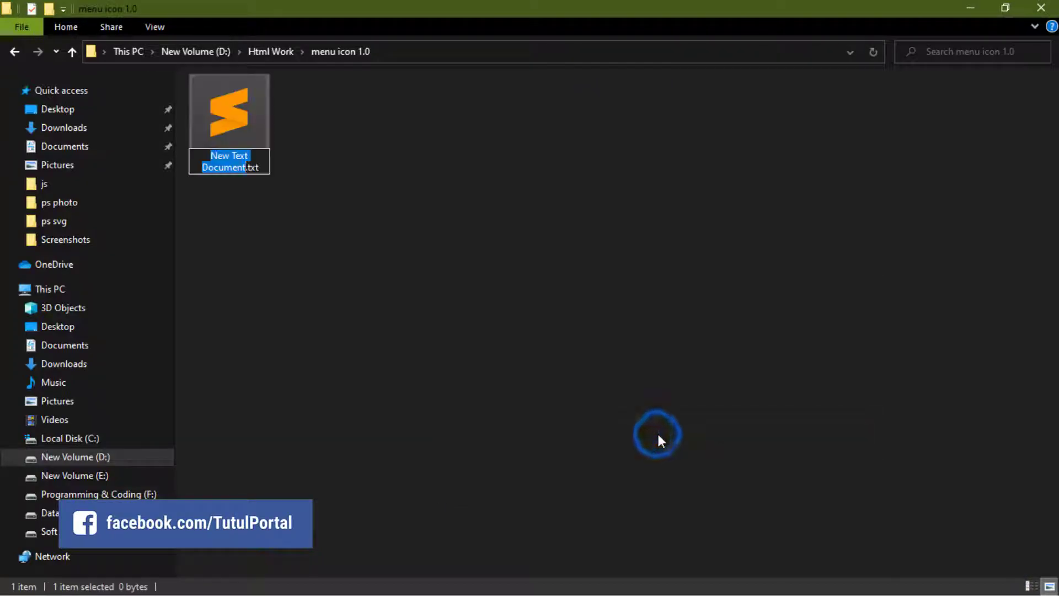
{"action": "type", "text": "ind"}
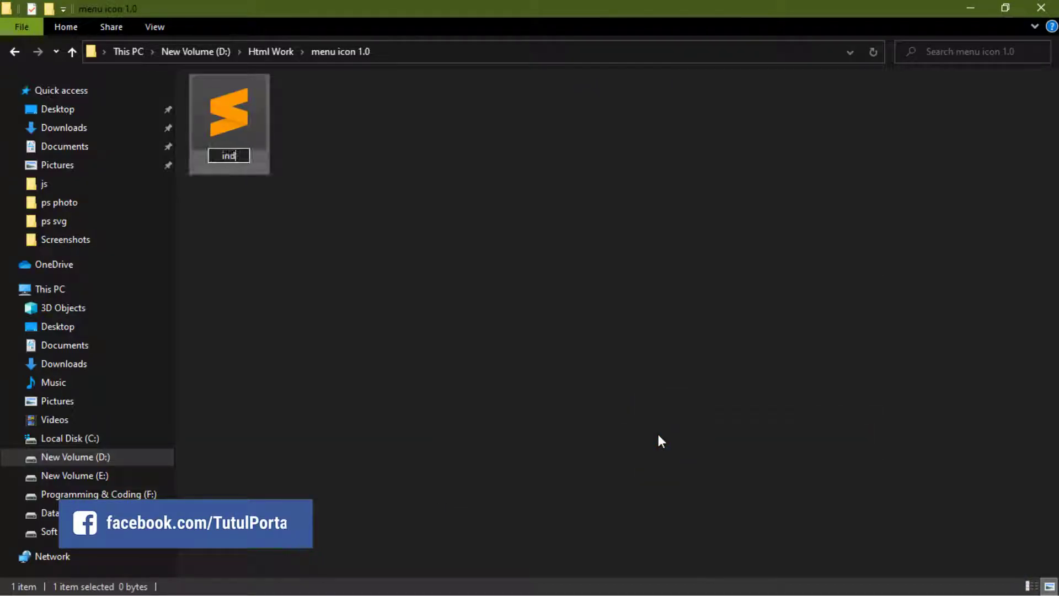
{"action": "type", "text": "ex.html"}
{"action": "key", "text": "Return"}
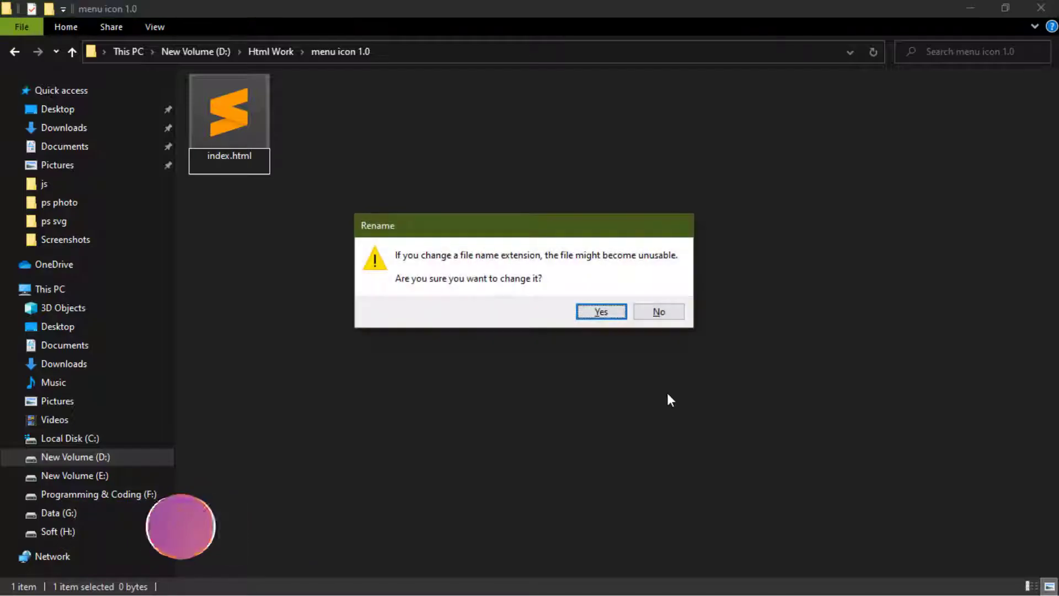
{"action": "left_click", "coordinate": [612, 311]}
Create style.css and script.js in the same folder
{"action": "right_click", "coordinate": [363, 131]}
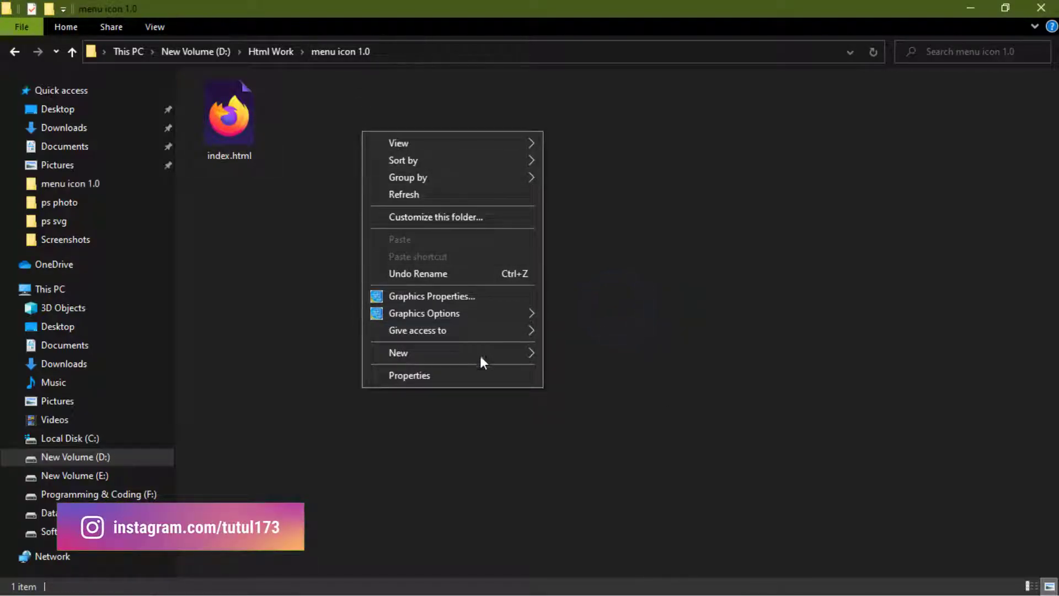
{"action": "mouse_move", "coordinate": [451, 353]}
{"action": "left_click", "coordinate": [596, 491]}
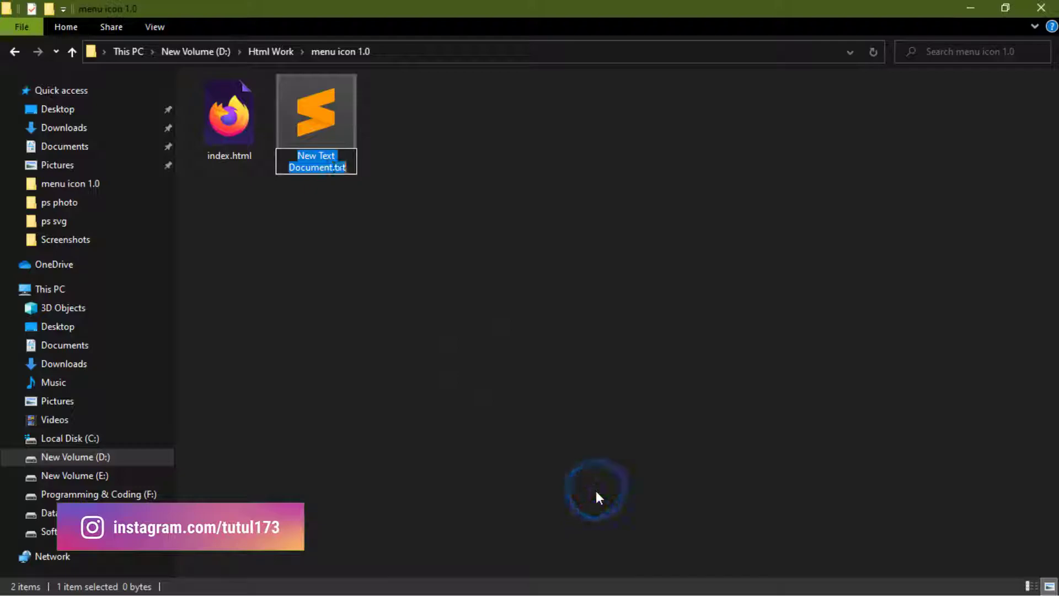
{"action": "type", "text": "style.css"}
{"action": "key", "text": "Return"}
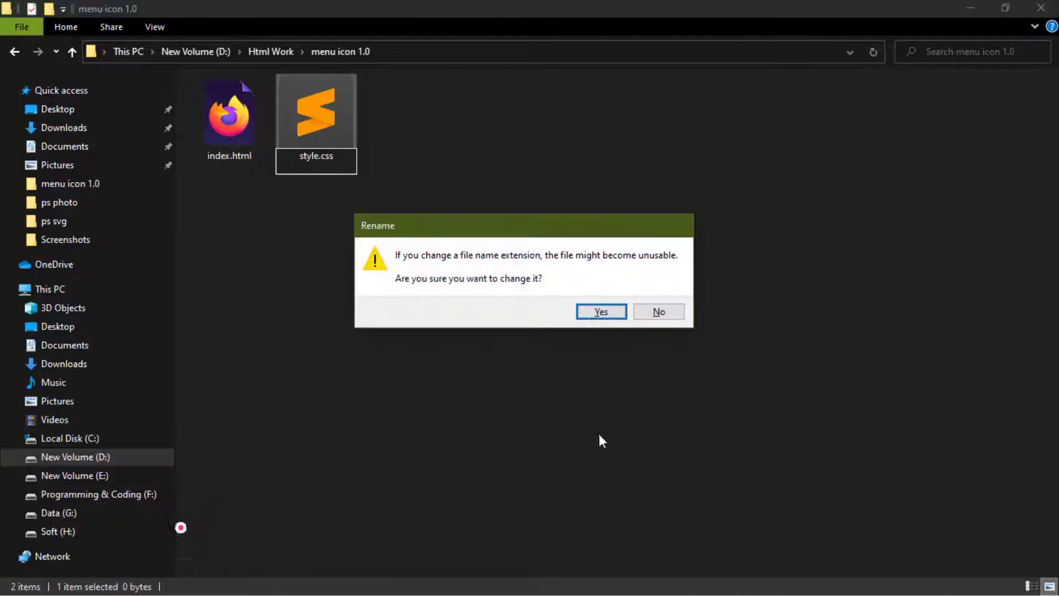
{"action": "left_click", "coordinate": [618, 310]}
{"action": "right_click", "coordinate": [474, 147]}
{"action": "mouse_move", "coordinate": [509, 368]}
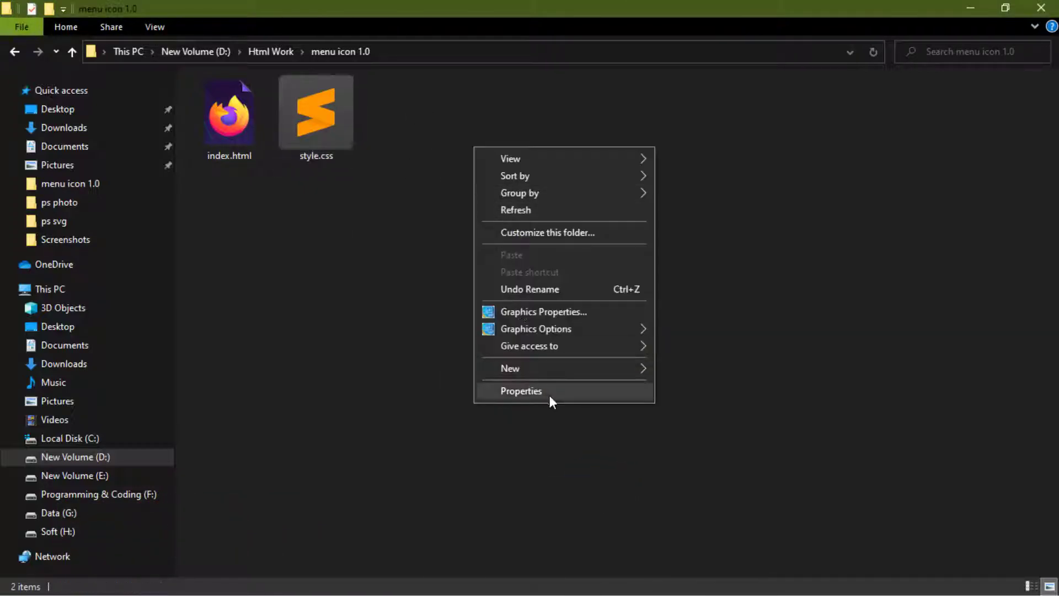
{"action": "left_click", "coordinate": [712, 512]}
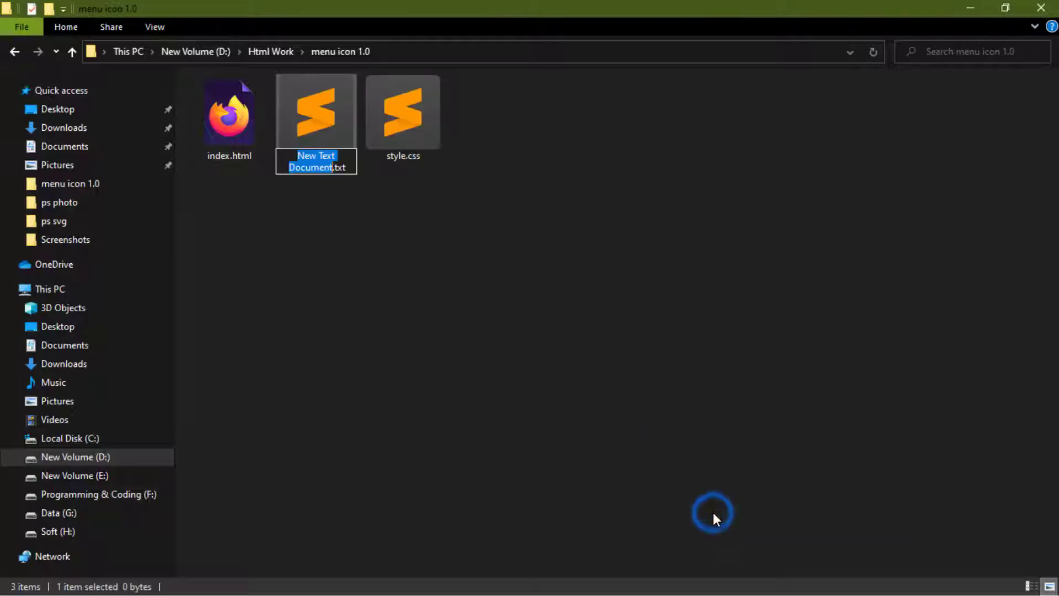
{"action": "type", "text": "script"}
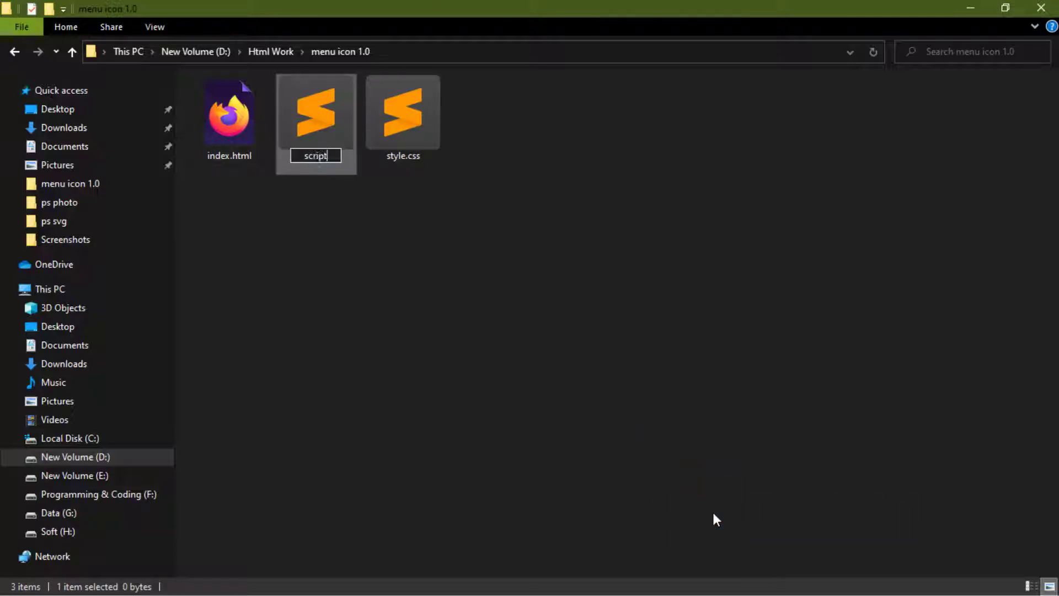
{"action": "type", "text": ".js"}
{"action": "key", "text": "Return"}
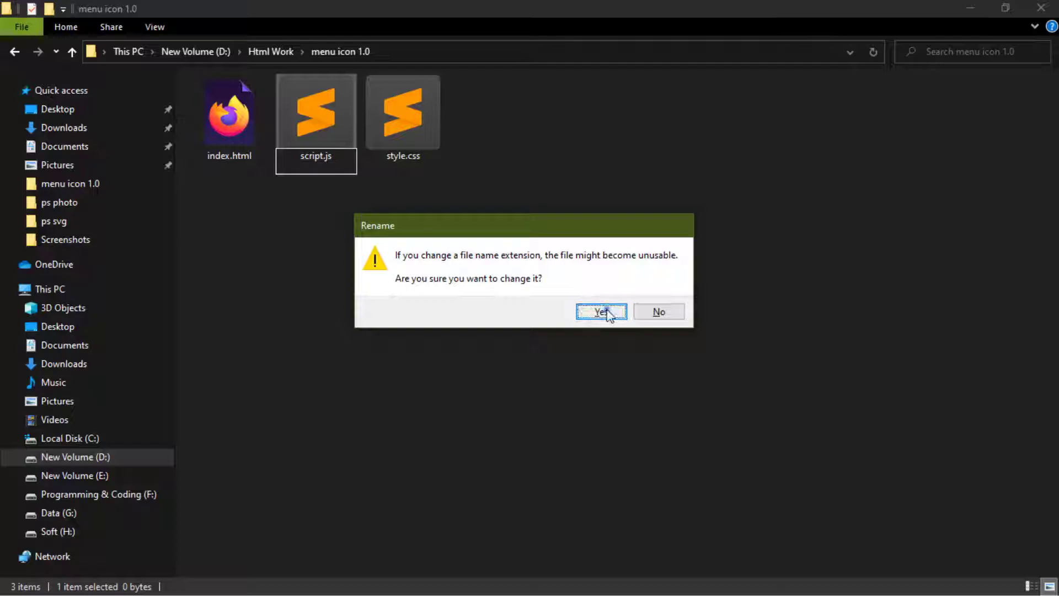
{"action": "left_click", "coordinate": [606, 312]}
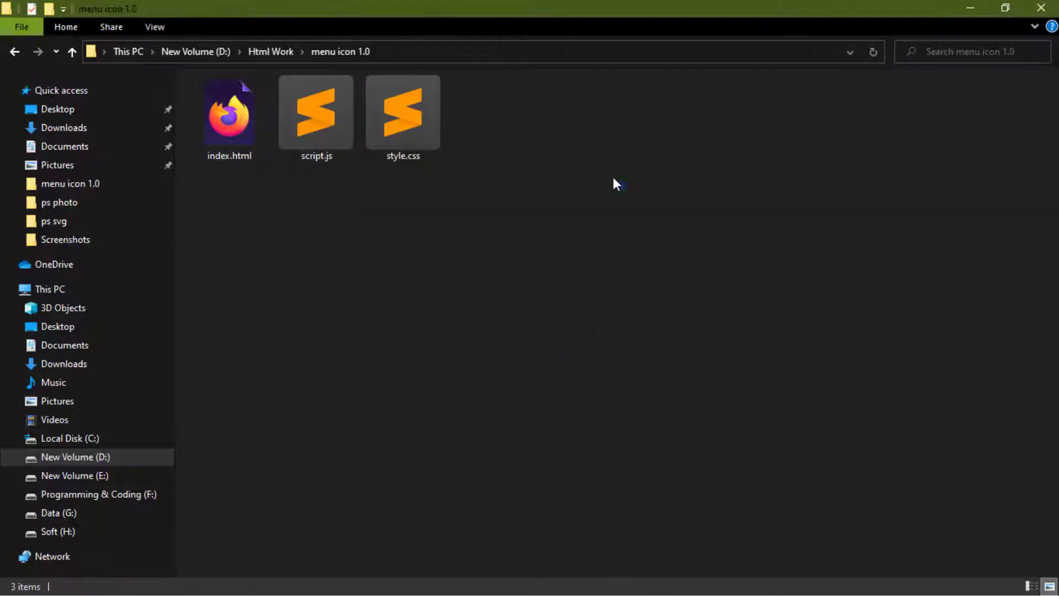
Open the menu icon 1.0 folder in Sublime Text with all three files as tabs
{"action": "key", "text": "ctrl+a"}
{"action": "left_click", "coordinate": [405, 201]}
{"action": "mouse_move", "coordinate": [349, 50]}
{"action": "left_mouse_down"}
{"action": "mouse_move", "coordinate": [1044, 302]}
{"action": "mouse_move", "coordinate": [9, 175]}
{"action": "left_mouse_up"}
{"action": "left_click", "coordinate": [14, 158]}
{"action": "left_click", "coordinate": [63, 172]}
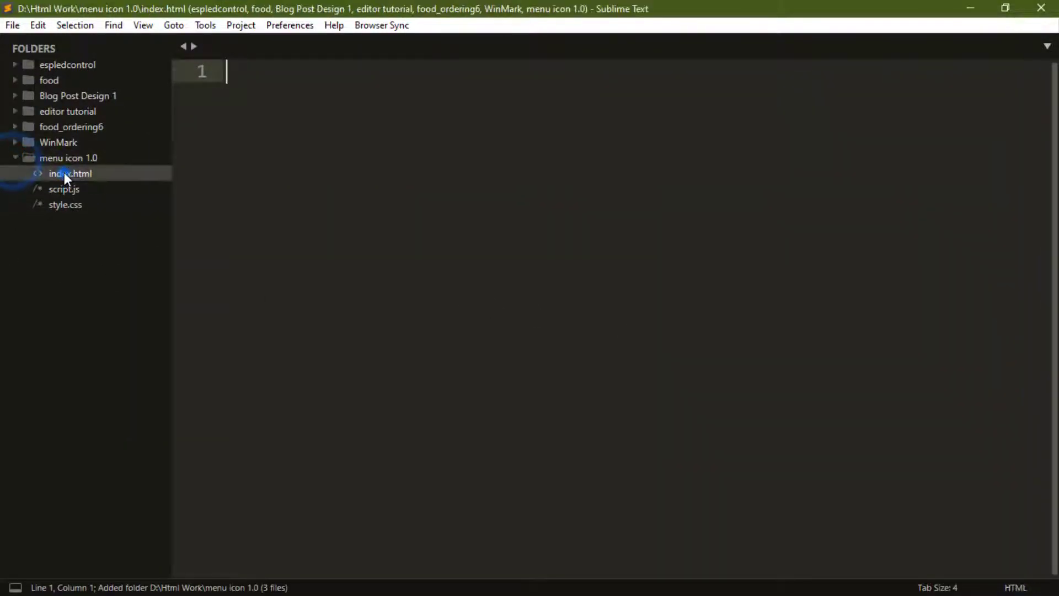
{"action": "left_click", "coordinate": [66, 205]}
{"action": "left_click_drag", "start_coordinate": [509, 50], "coordinate": [278, 59]}
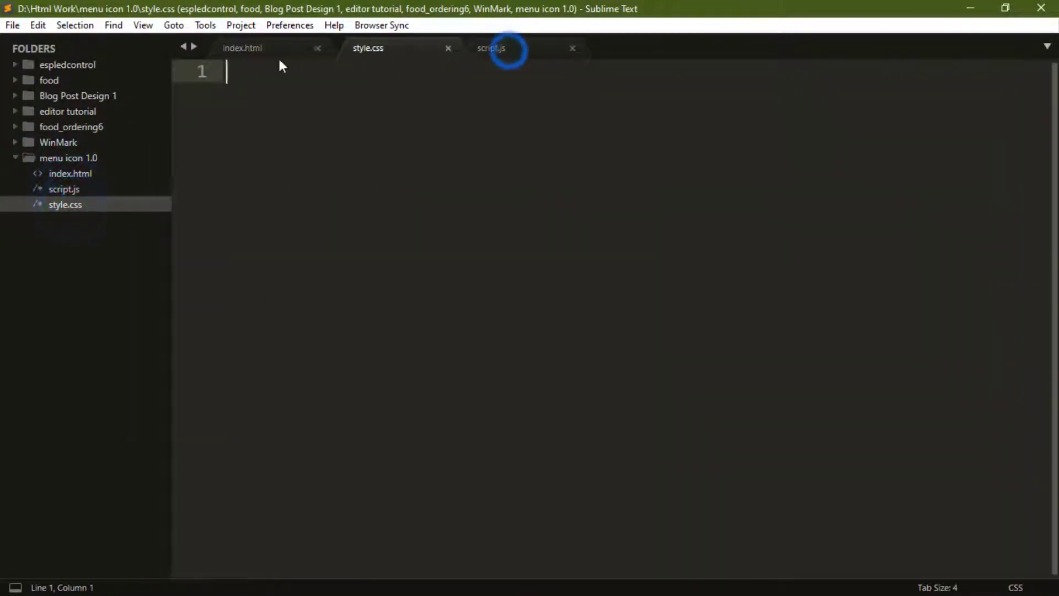
{"action": "left_click", "coordinate": [252, 52]}
{"action": "type", "text": "html:"}
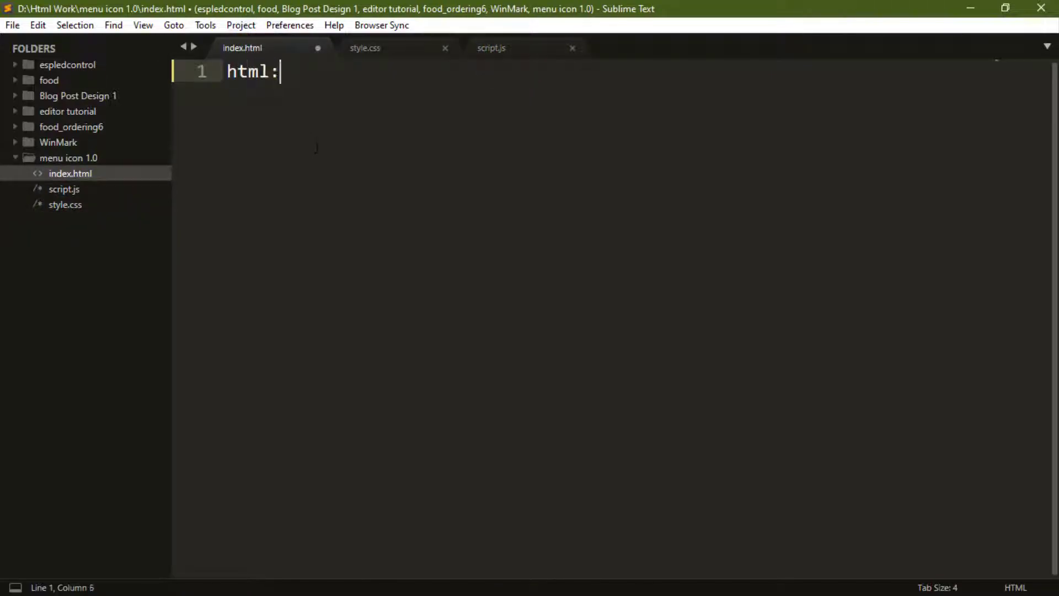
{"action": "type", "text": "5"}
Generate an HTML5 skeleton titled 'Creative Menu Icon | Beginner Tutorial - 09'
{"action": "key", "text": "Tab"}
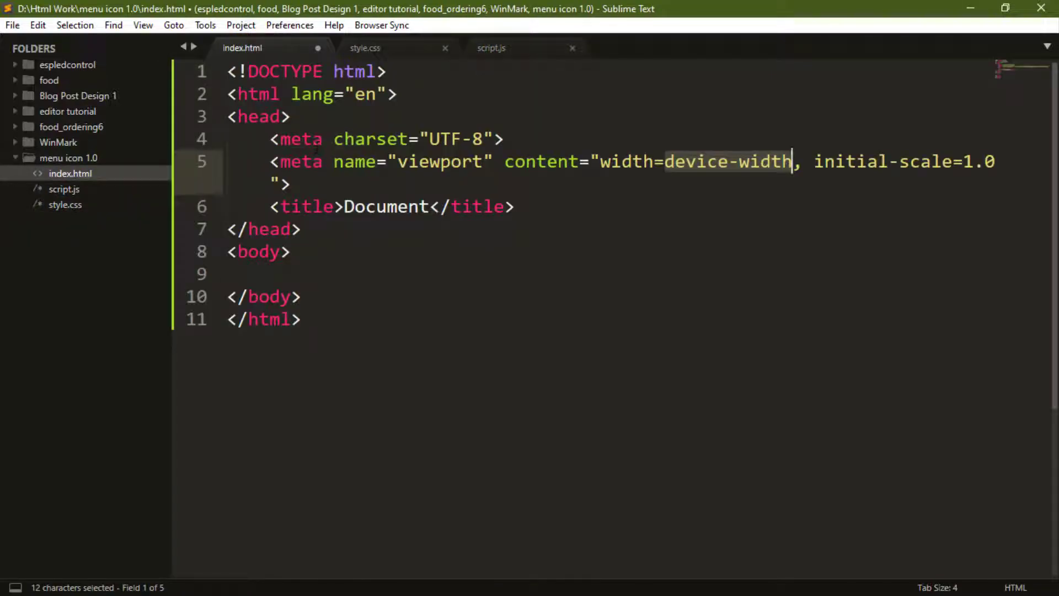
{"action": "double_click", "coordinate": [400, 209]}
{"action": "type", "text": "Creative Men"}
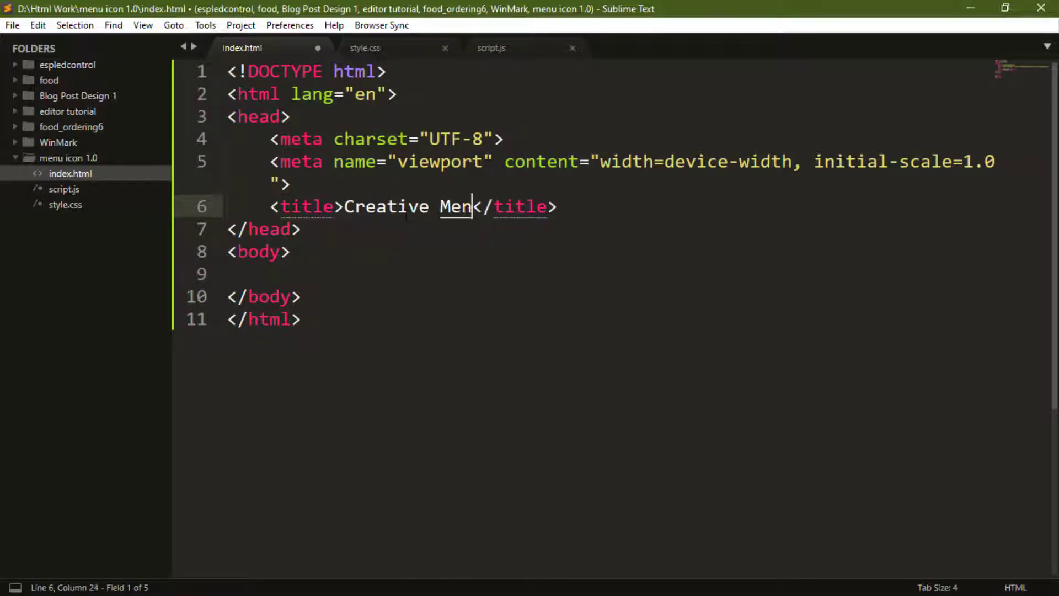
{"action": "type", "text": "u Icon | Beginner Tutorial - 09"}
{"action": "left_click", "coordinate": [355, 267]}
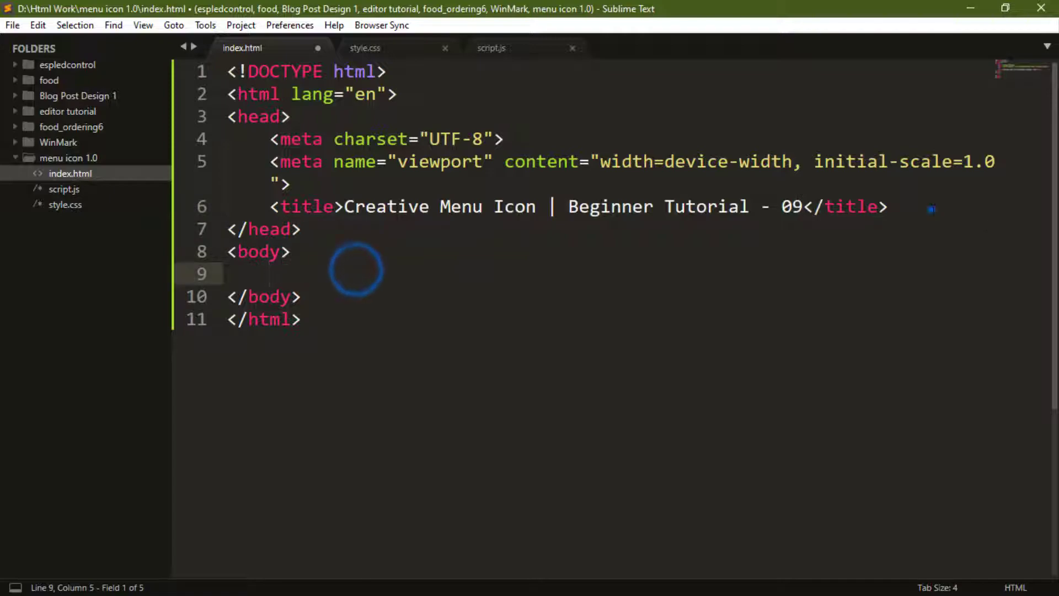
Add a stylesheet link to style.css, make room in the body, and save
{"action": "left_click", "coordinate": [929, 207]}
{"action": "key", "text": "Return"}
{"action": "key", "text": "Return"}
{"action": "type", "text": "link"}
{"action": "key", "text": "Tab"}
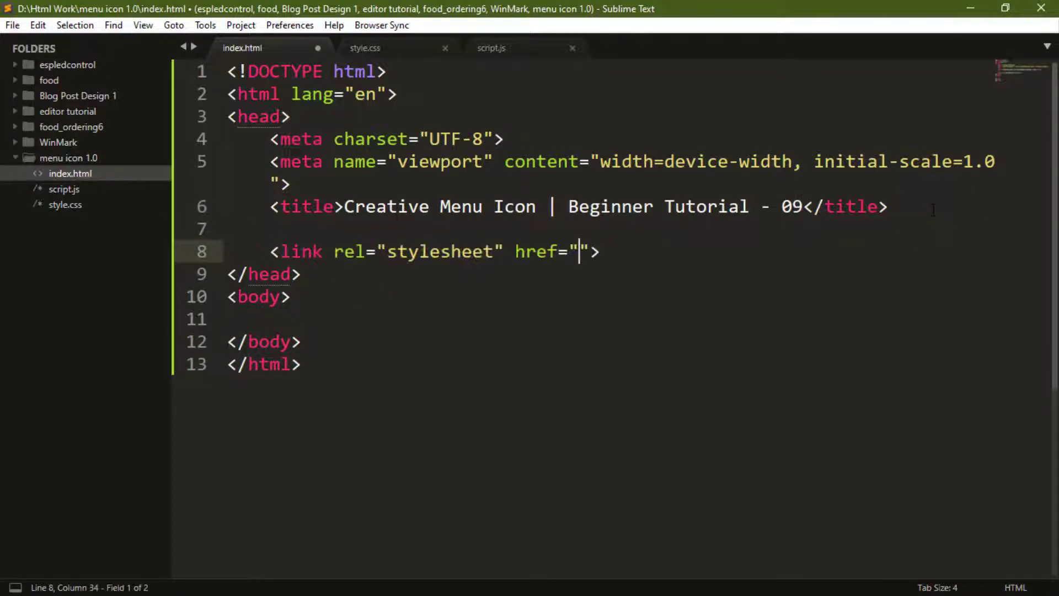
{"action": "type", "text": "style.css"}
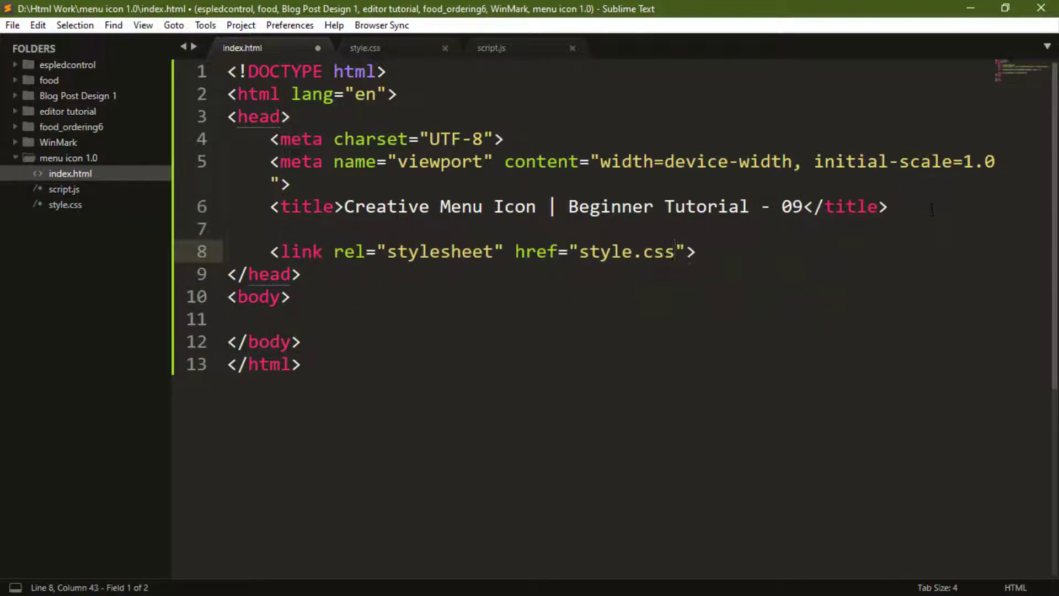
{"action": "left_click", "coordinate": [434, 314]}
{"action": "key", "text": "Return"}
{"action": "key", "text": "Return"}
{"action": "key", "text": "Return"}
{"action": "key", "text": "Return"}
{"action": "key", "text": "Return"}
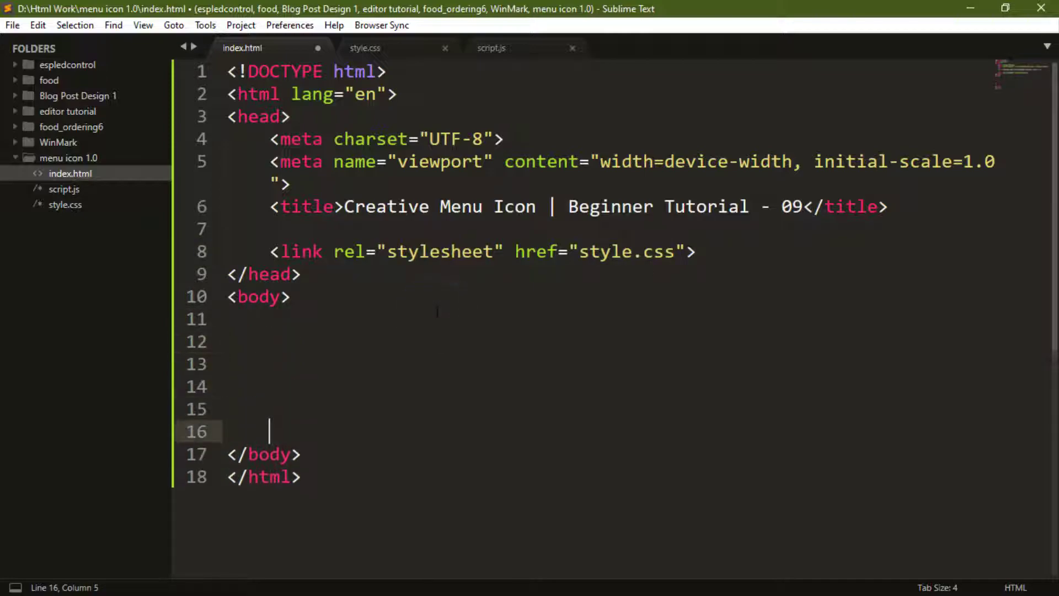
{"action": "key", "text": "ctrl+s"}
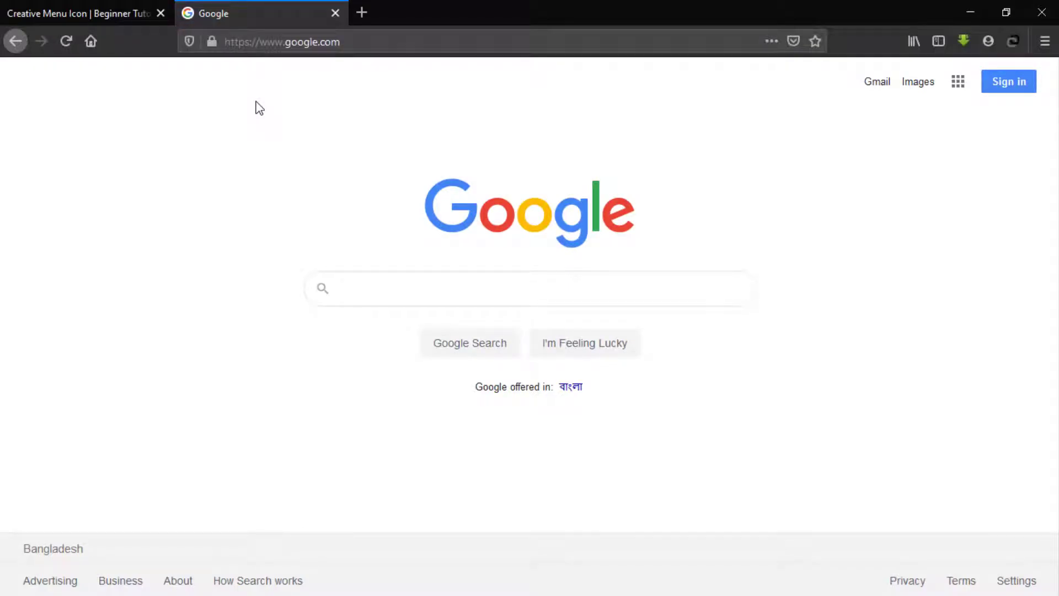
{"action": "type", "text": "jquery cdn"}
Search for jquery cdn and go to the jQuery CDN site
{"action": "key", "text": "Return"}
{"action": "left_click", "coordinate": [180, 222]}
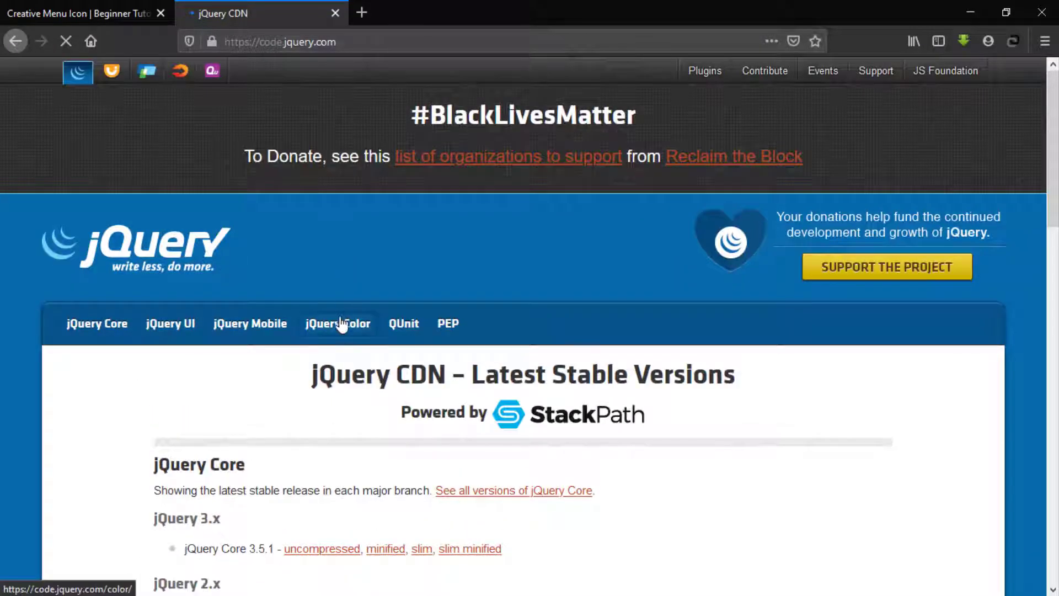
{"action": "scroll", "coordinate": [323, 372], "scroll_direction": "down", "scroll_amount": 3}
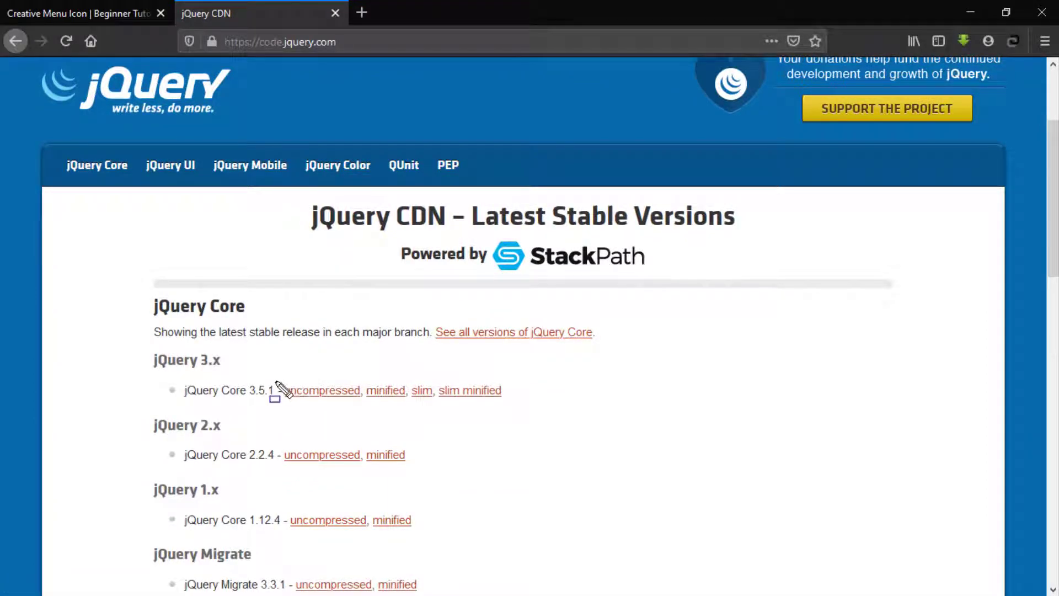
{"action": "left_click_drag", "start_coordinate": [274, 373], "coordinate": [363, 405]}
{"action": "left_click_drag", "start_coordinate": [165, 371], "coordinate": [279, 409]}
Copy the uncompressed jQuery 3.5.1 script tag to the clipboard
{"action": "left_click", "coordinate": [310, 390]}
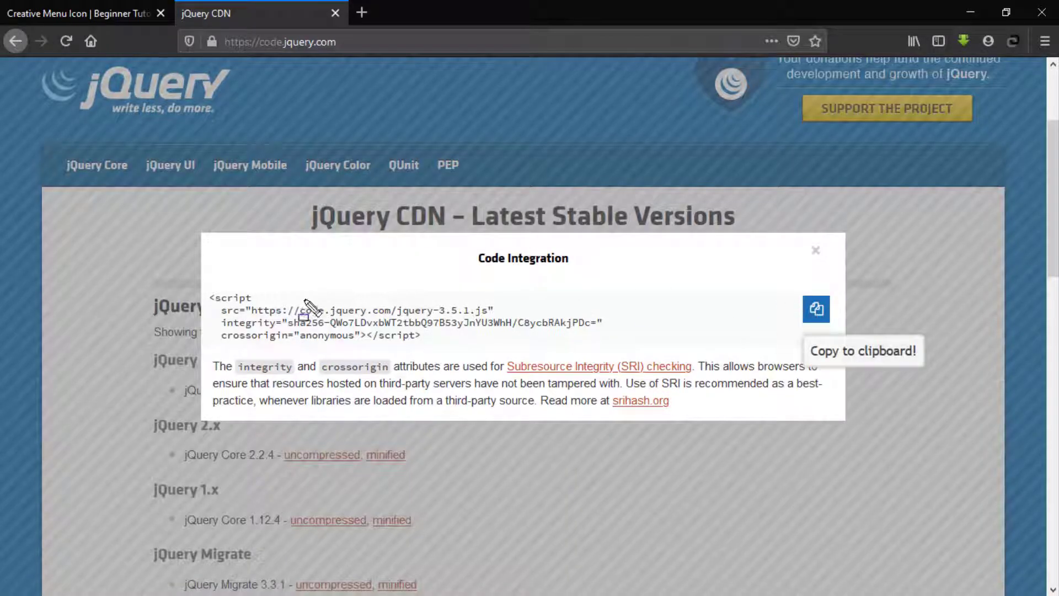
{"action": "left_click_drag", "start_coordinate": [210, 284], "coordinate": [768, 354]}
{"action": "left_click_drag", "start_coordinate": [791, 285], "coordinate": [840, 324]}
{"action": "key", "text": "Escape"}
{"action": "left_click", "coordinate": [816, 308]}
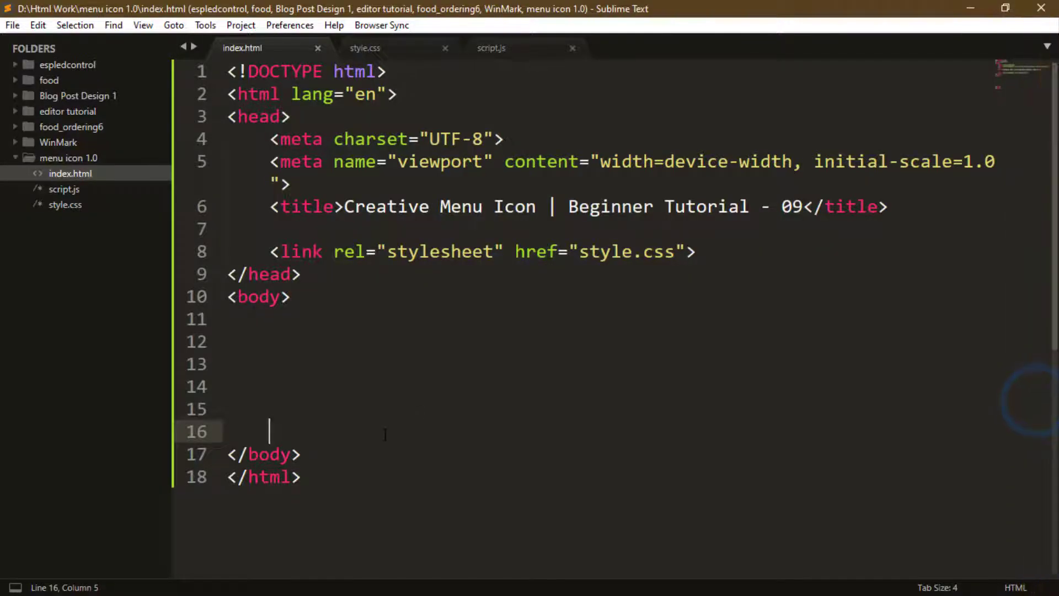
Paste the jQuery tag without integrity/crossorigin and add a script.js script tag
{"action": "key", "text": "ctrl+v"}
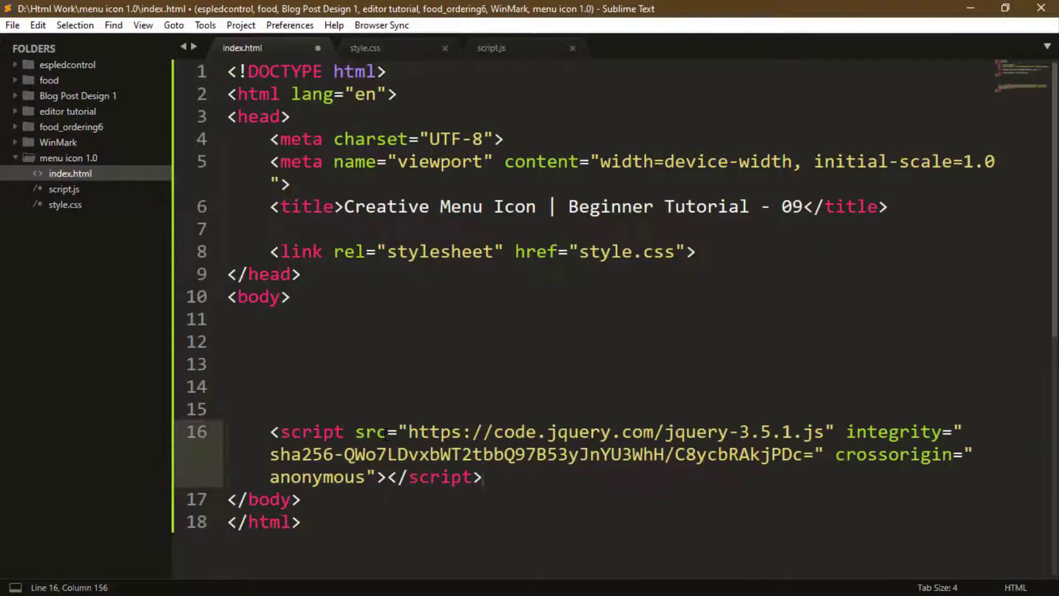
{"action": "mouse_move", "coordinate": [378, 476]}
{"action": "left_mouse_down"}
{"action": "mouse_move", "coordinate": [634, 432]}
{"action": "mouse_move", "coordinate": [851, 431]}
{"action": "mouse_move", "coordinate": [833, 431]}
{"action": "left_mouse_up"}
{"action": "key", "text": "BackSpace"}
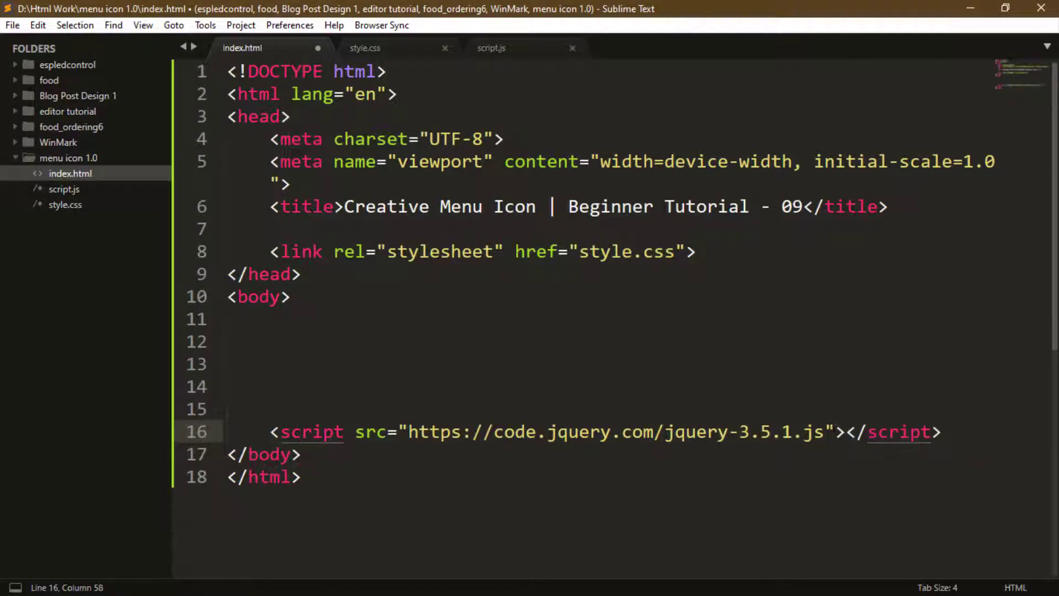
{"action": "key", "text": "Return"}
{"action": "type", "text": "script:s"}
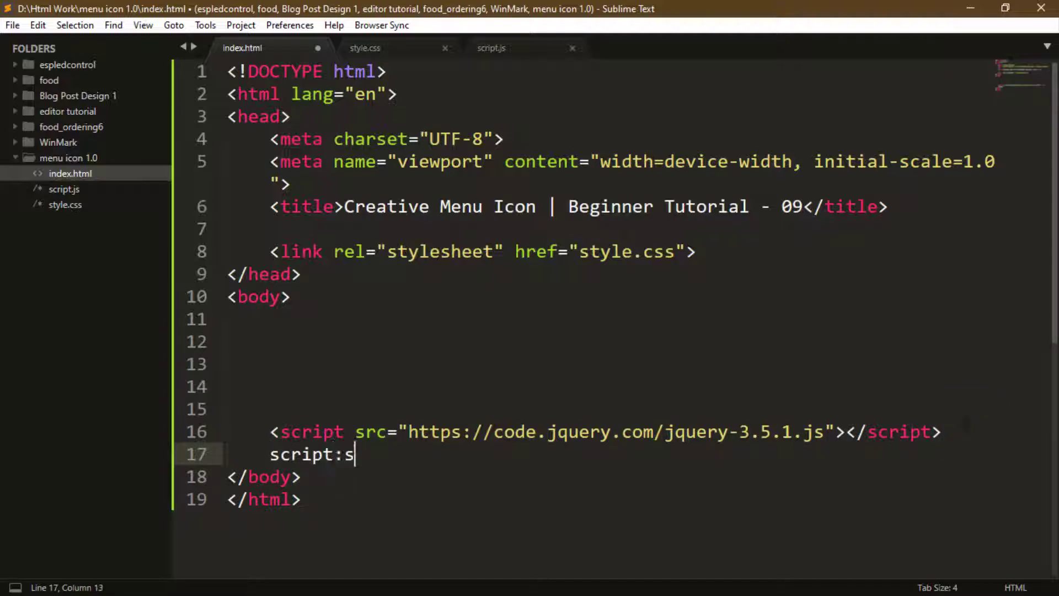
{"action": "type", "text": "c"}
{"action": "key", "text": "Tab"}
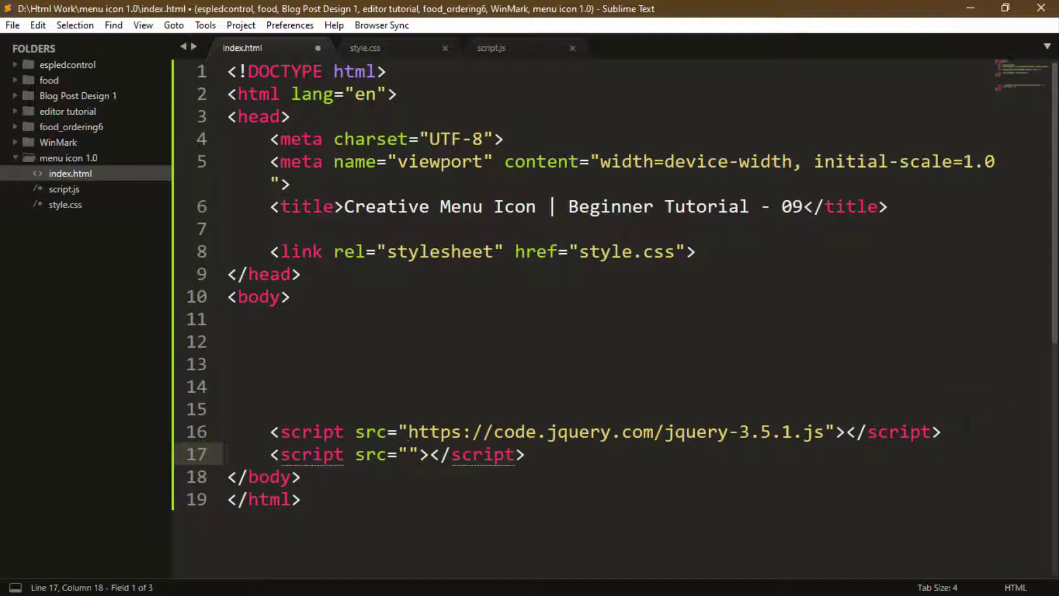
{"action": "type", "text": "script.js"}
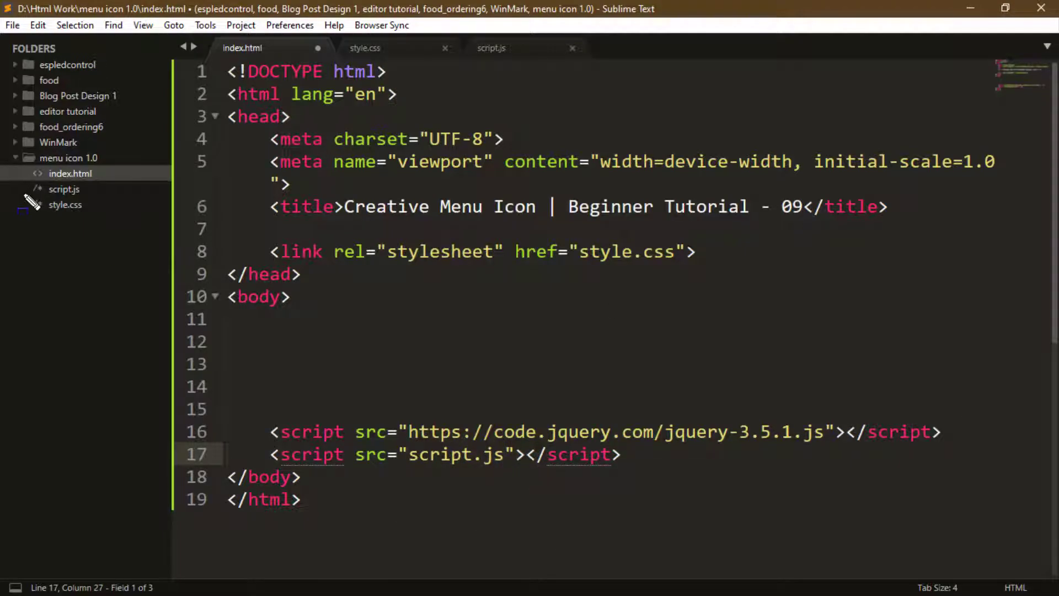
{"action": "left_click_drag", "start_coordinate": [24, 181], "coordinate": [98, 197]}
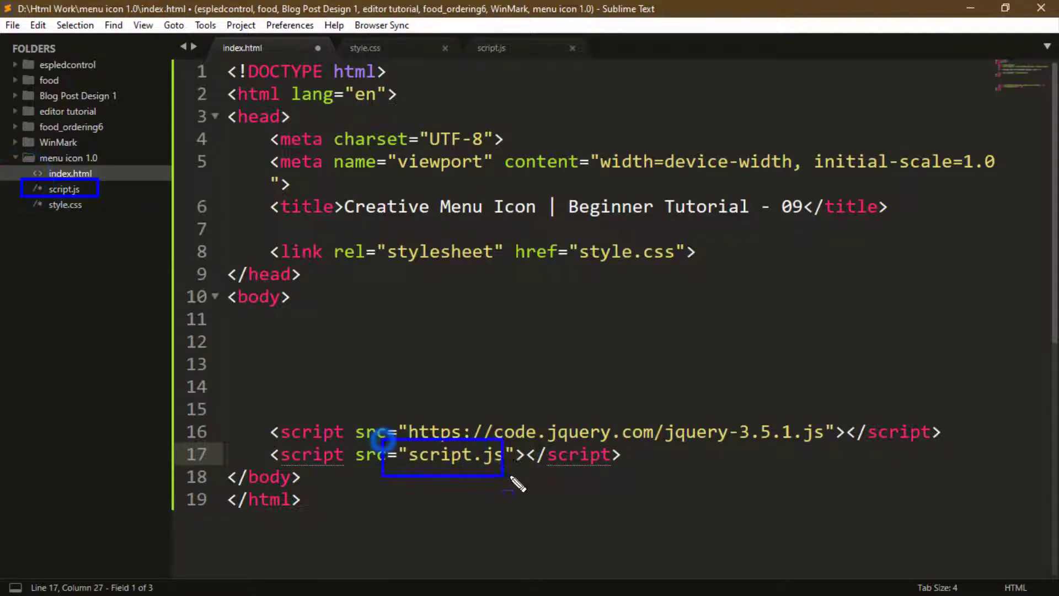
{"action": "left_click_drag", "start_coordinate": [382, 443], "coordinate": [535, 475]}
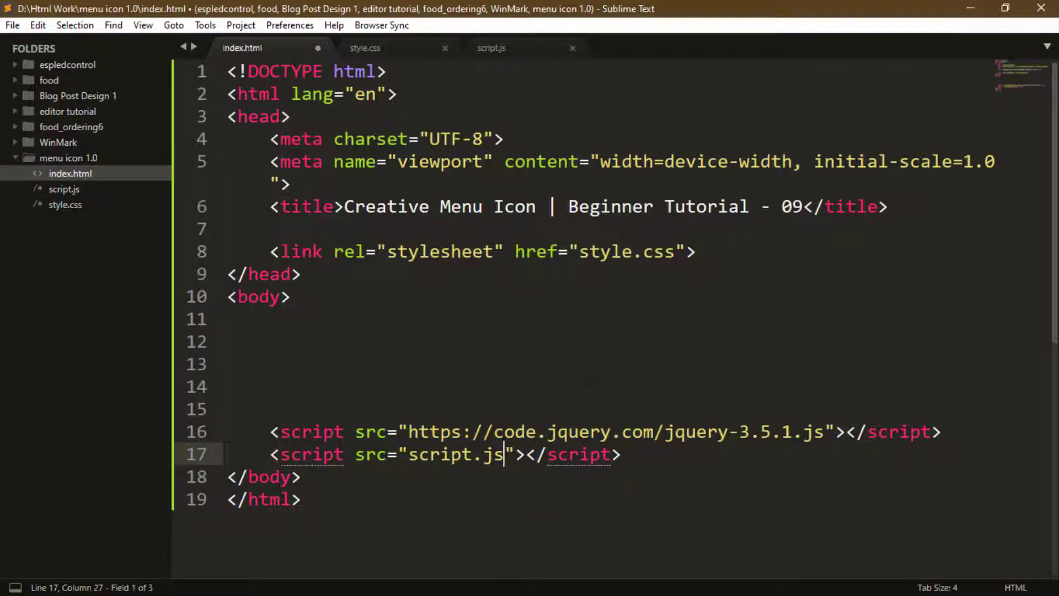
Add a section with class main above the script tags
{"action": "left_click", "coordinate": [350, 352]}
{"action": "key", "text": "Return"}
{"action": "key", "text": "Return"}
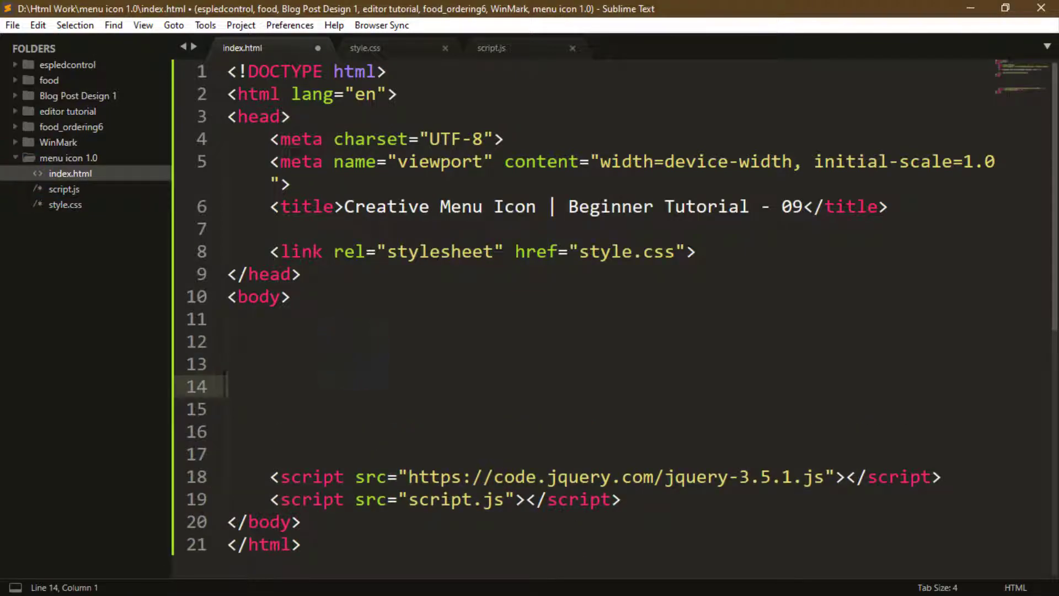
{"action": "key", "text": "ctrl+s"}
{"action": "key", "text": "Tab"}
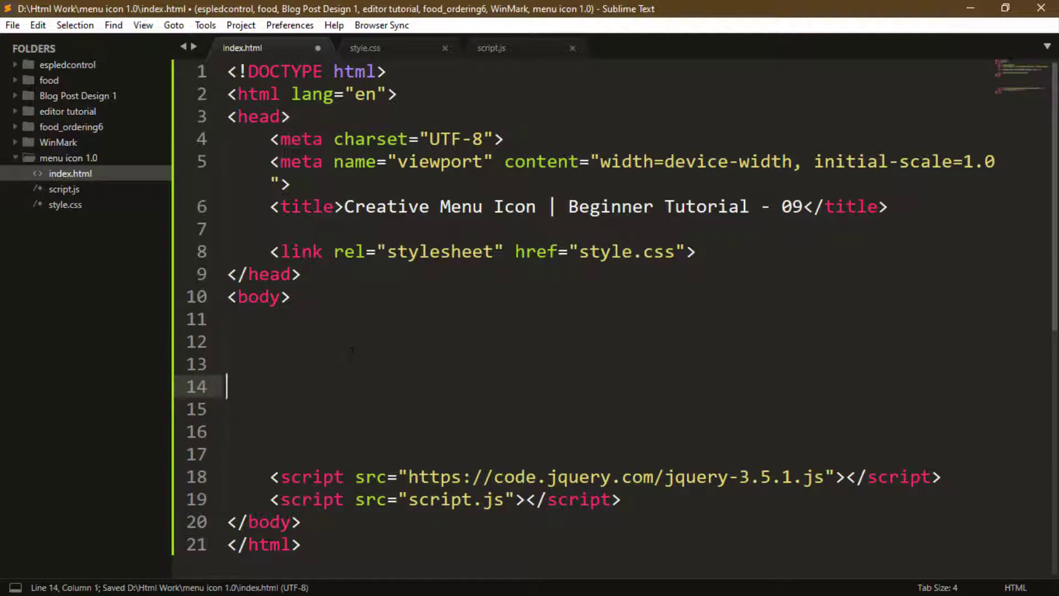
{"action": "type", "text": "section"}
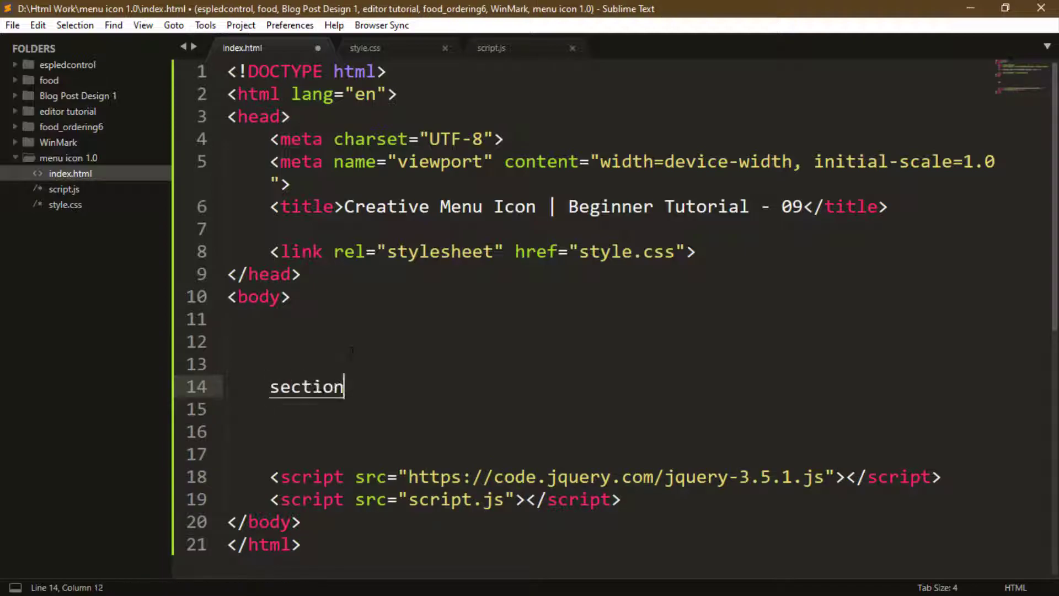
{"action": "key", "text": "Tab"}
{"action": "key", "text": "Return"}
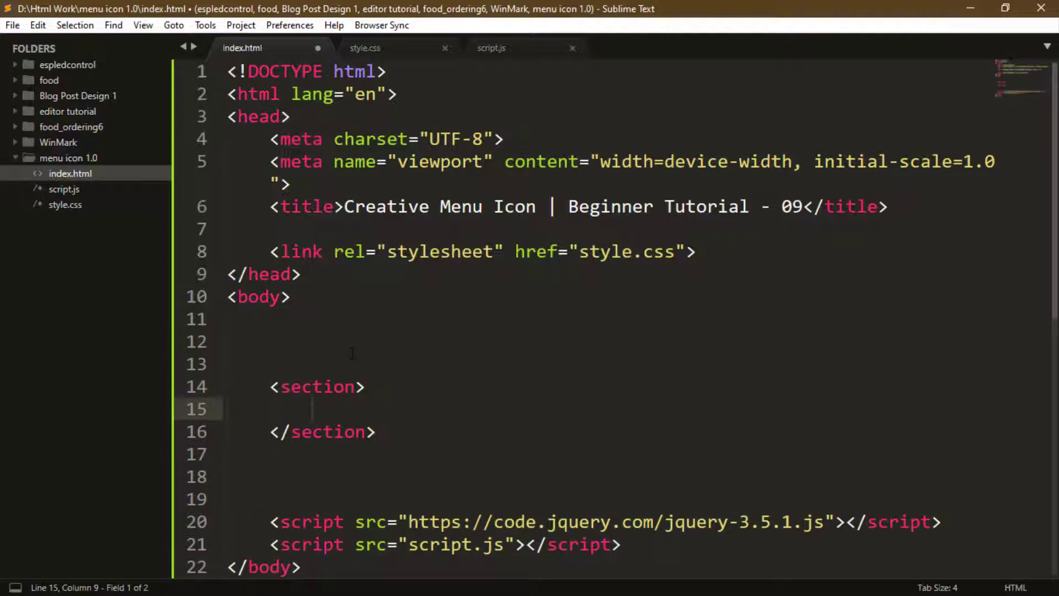
{"action": "left_click", "coordinate": [355, 387]}
{"action": "type", "text": "cla"}
{"action": "key", "text": "Tab"}
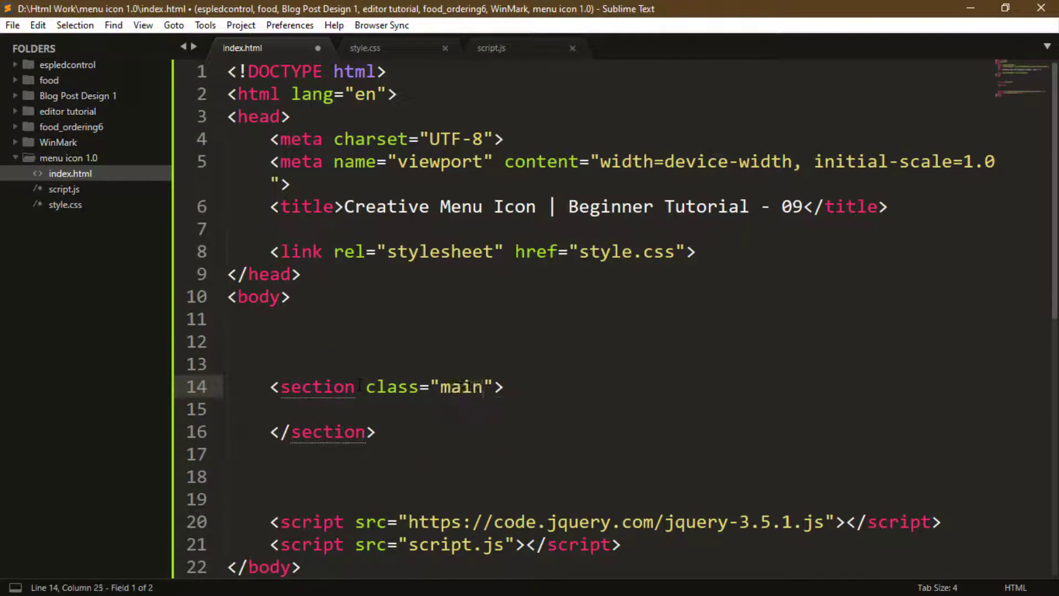
Nest div.inner-main and div.menu holding three spans inside main, then save
{"action": "key", "text": "Down"}
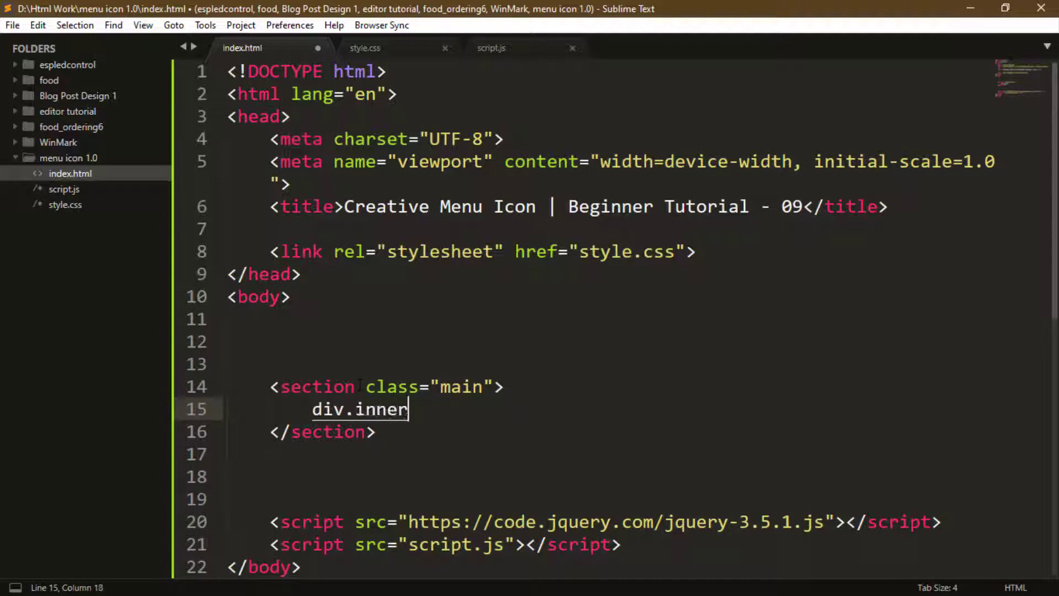
{"action": "key", "text": "Tab"}
{"action": "key", "text": "Return"}
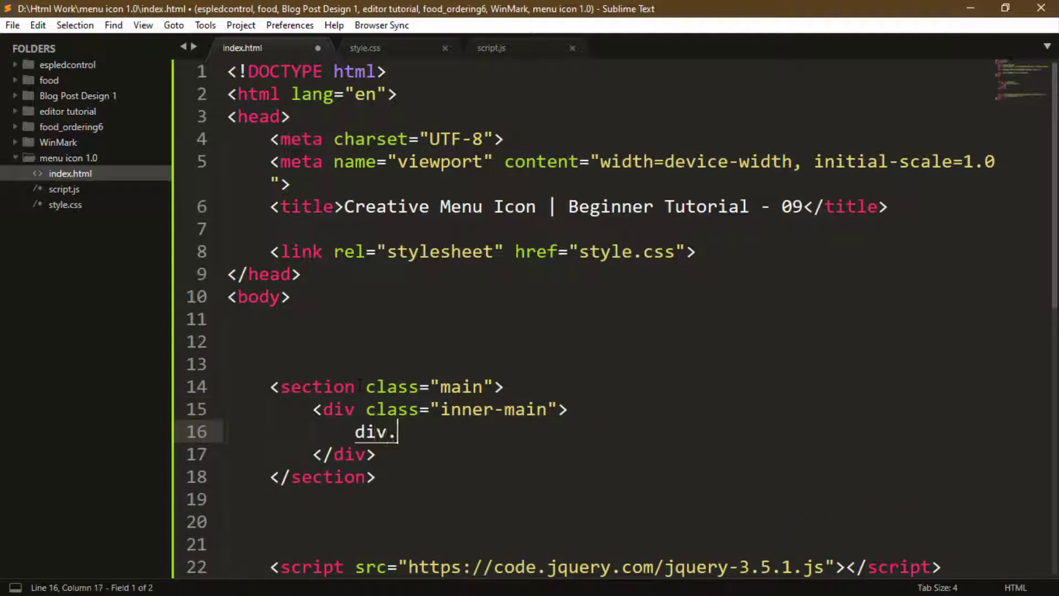
{"action": "type", "text": "nu"}
{"action": "key", "text": "Tab"}
{"action": "key", "text": "Return"}
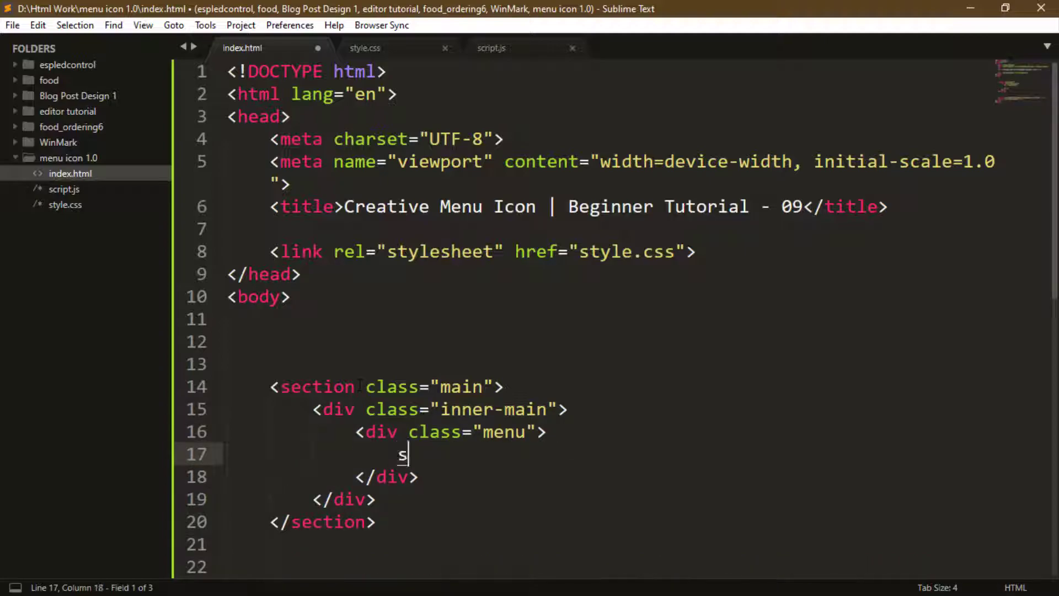
{"action": "key", "text": "Tab"}
{"action": "key", "text": "ctrl+c"}
{"action": "key", "text": "ctrl+v"}
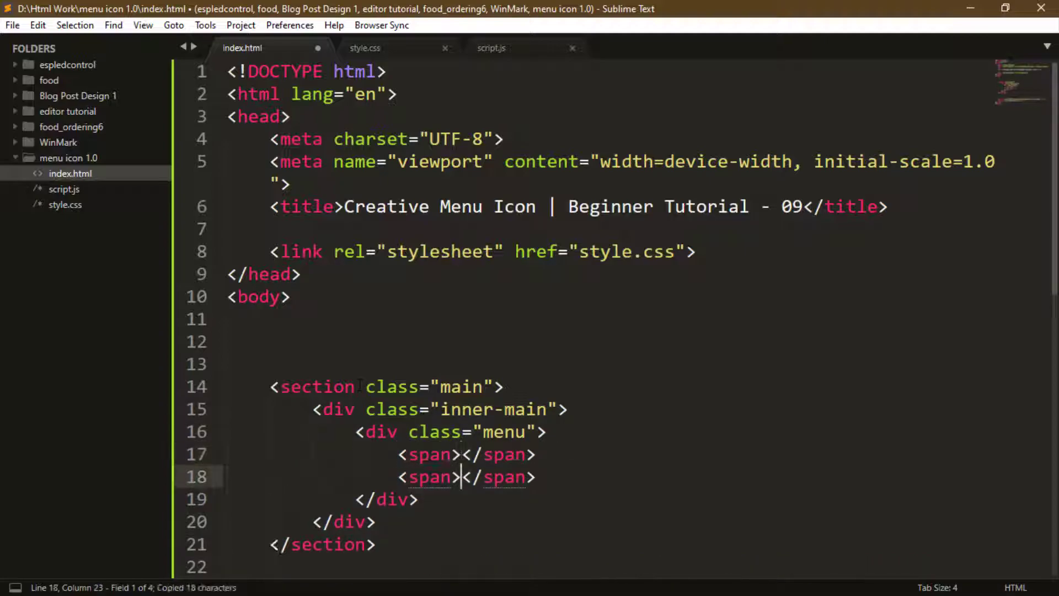
{"action": "key", "text": "ctrl+v"}
{"action": "scroll", "coordinate": [428, 364], "scroll_direction": "down", "scroll_amount": 3}
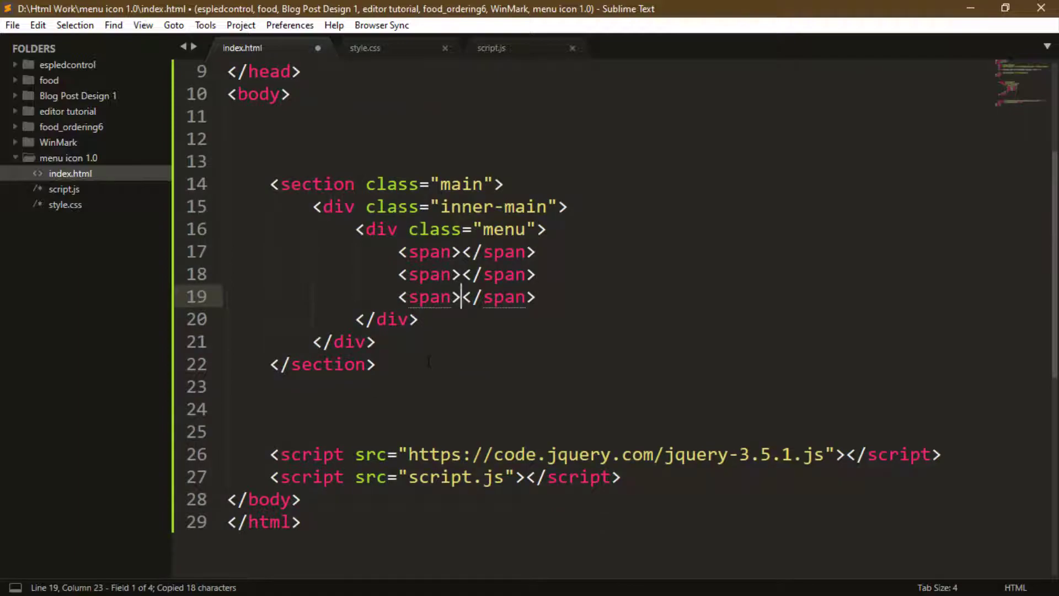
{"action": "key", "text": "ctrl+s"}
{"action": "scroll", "coordinate": [569, 275], "scroll_direction": "up", "scroll_amount": 1}
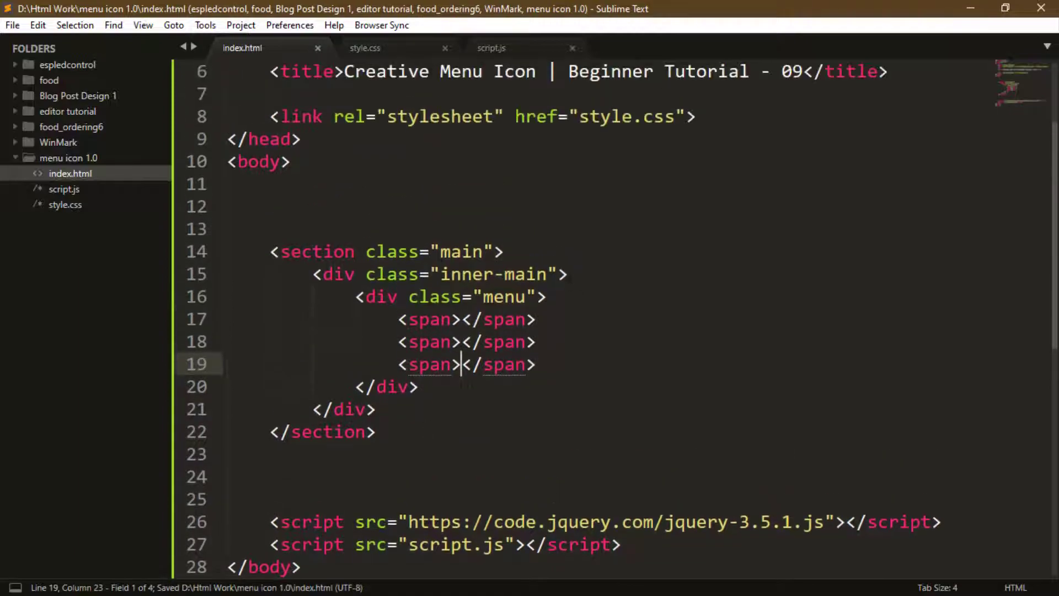
Add a universal reset rule with margin, padding and box-sizing: border-box
{"action": "left_click", "coordinate": [373, 47]}
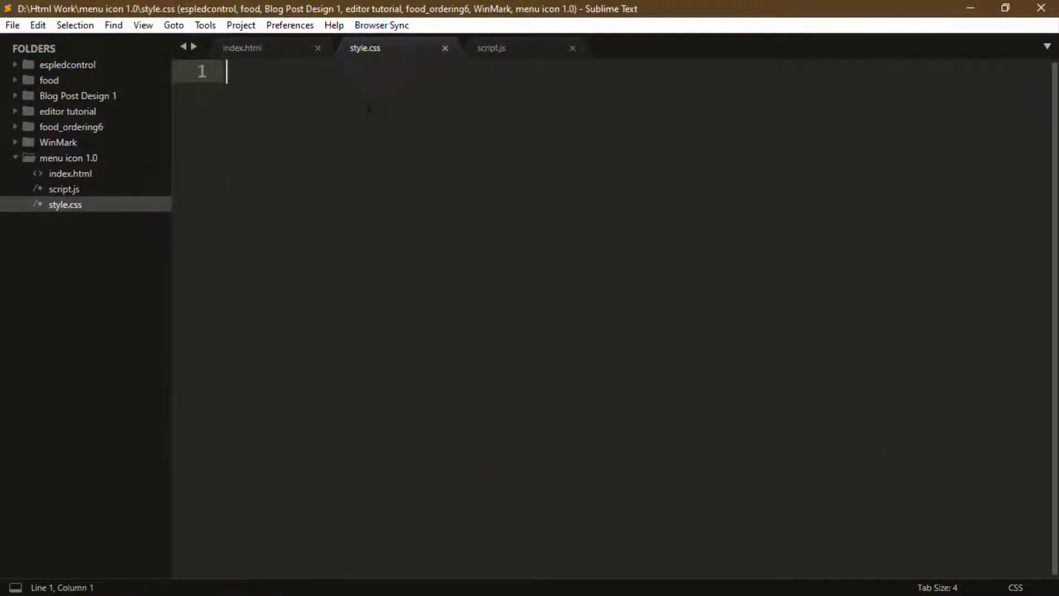
{"action": "type", "text": "*{"}
{"action": "key", "text": "Return"}
{"action": "type", "text": "margin"}
{"action": "key", "text": "Return"}
{"action": "key", "text": "Tab"}
{"action": "key", "text": "Return"}
{"action": "type", "text": "pad"}
{"action": "key", "text": "Return"}
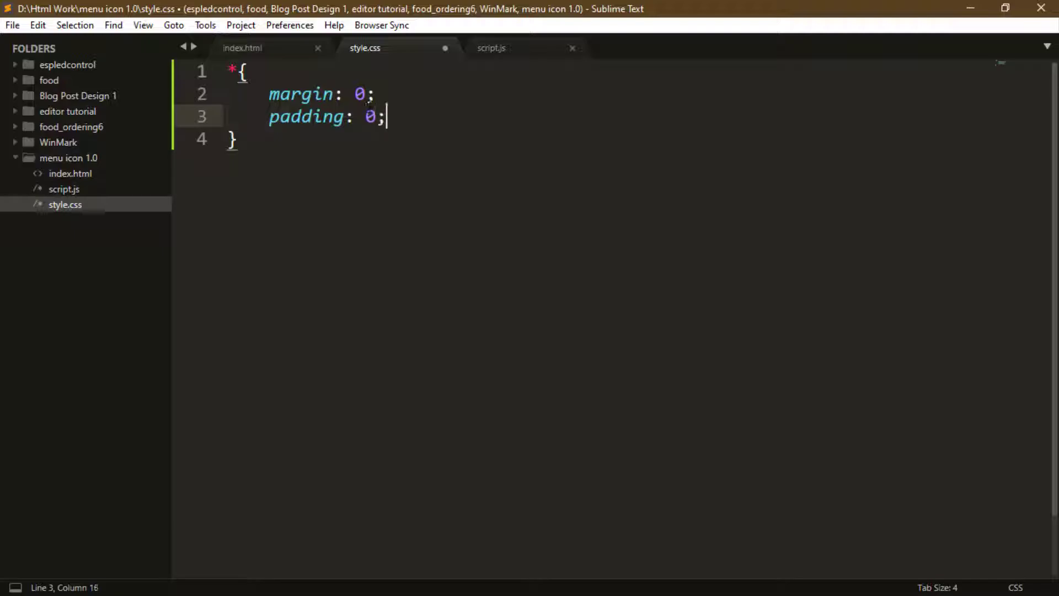
{"action": "key", "text": "Return"}
{"action": "type", "text": "boxz"}
{"action": "key", "text": "BackSpace"}
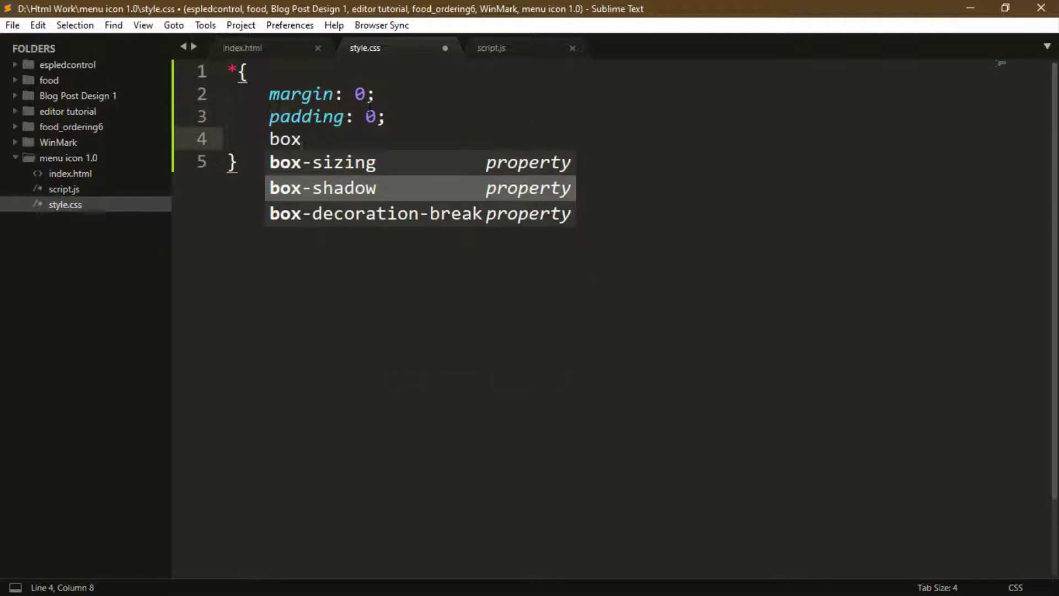
{"action": "key", "text": "Up"}
{"action": "key", "text": "Return"}
{"action": "type", "text": "bo"}
{"action": "key", "text": "Return"}
{"action": "type", "text": ";"}
{"action": "key", "text": "Down"}
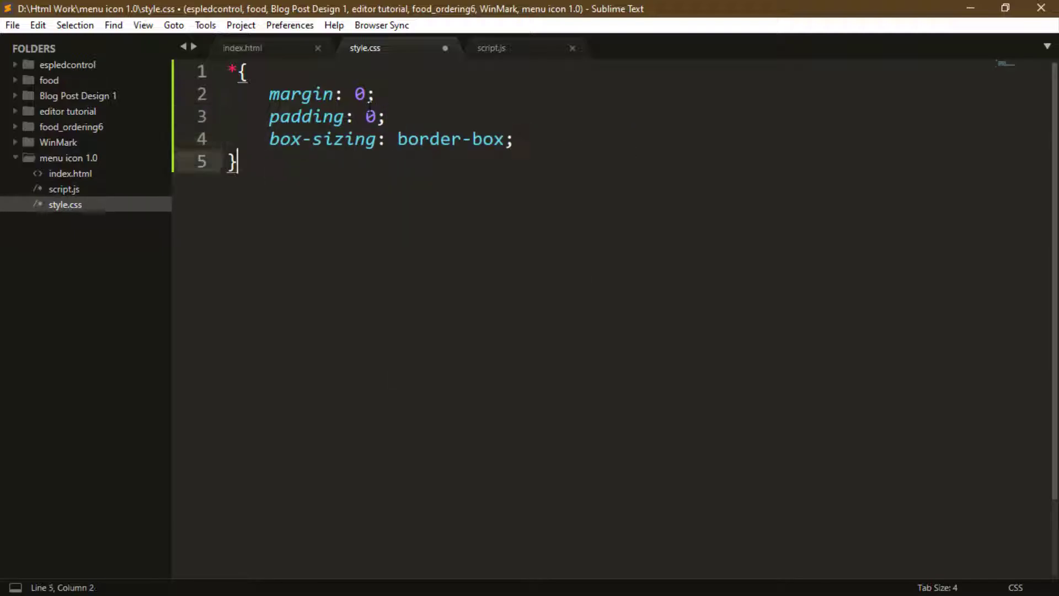
{"action": "key", "text": "Return"}
{"action": "key", "text": "Return"}
{"action": "type", "text": "bpdy"}
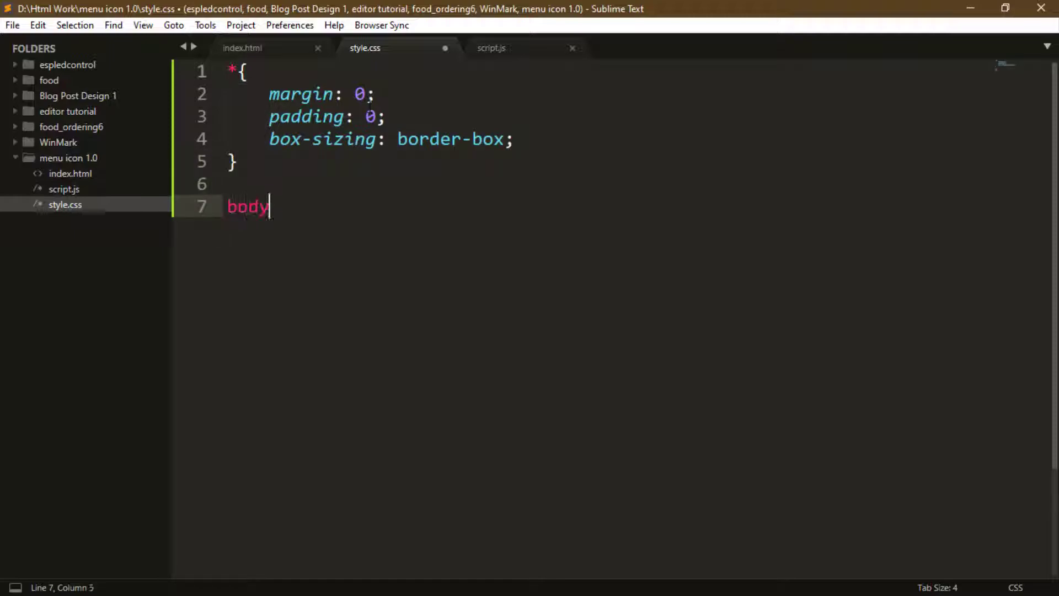
{"action": "type", "text": "{"}
Add a body rule setting margin and padding to zero
{"action": "key", "text": "Return"}
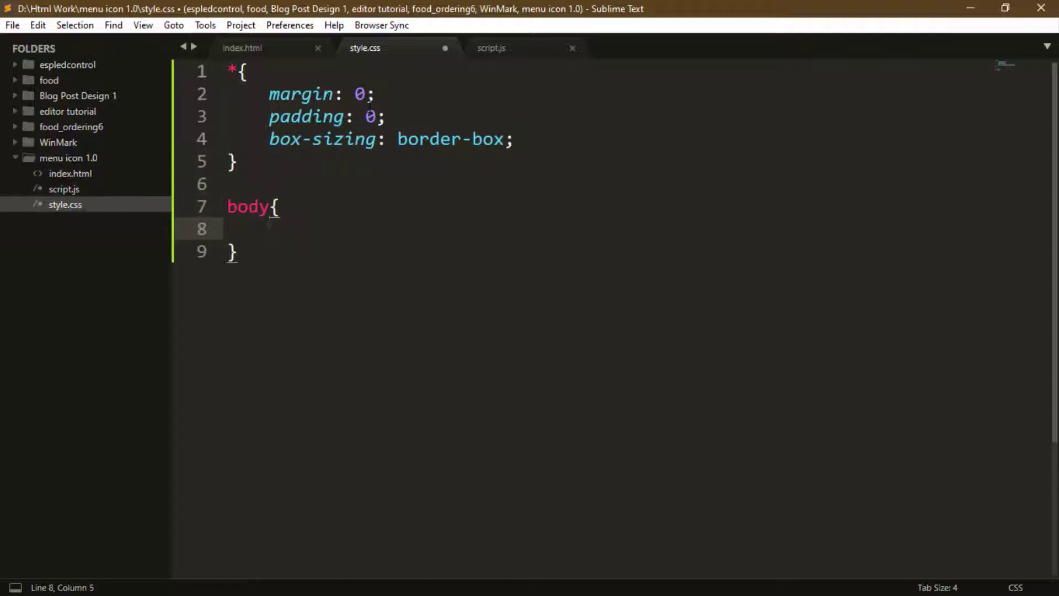
{"action": "type", "text": "mar"}
{"action": "key", "text": "Return"}
{"action": "type", "text": "0;"}
{"action": "key", "text": "Return"}
{"action": "type", "text": "padl"}
{"action": "key", "text": "Return"}
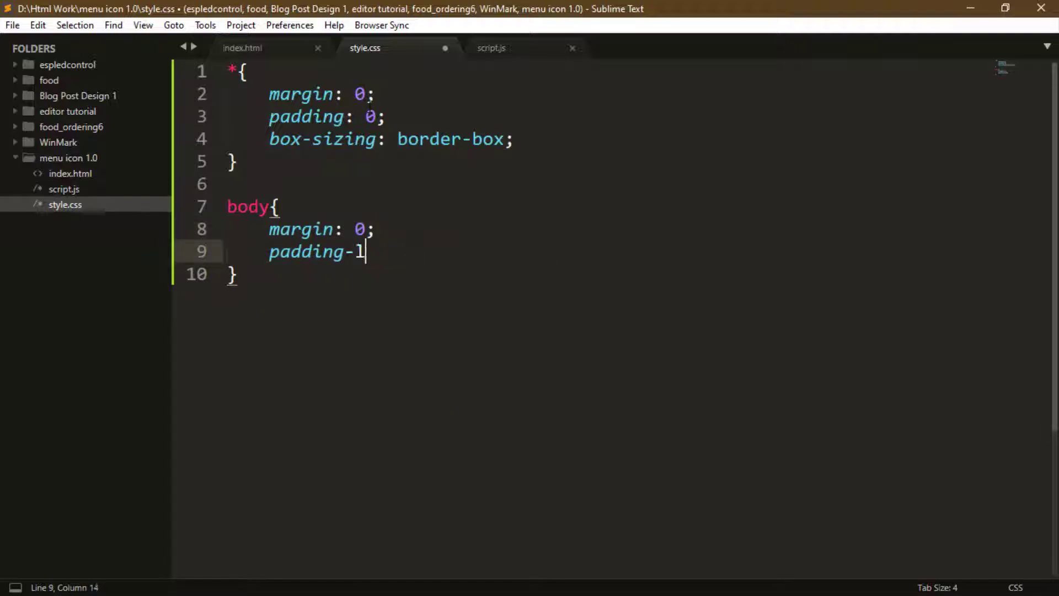
{"action": "key", "text": "BackSpace"}
{"action": "key", "text": "BackSpace"}
{"action": "type", "text": ": 0"}
{"action": "scroll", "coordinate": [369, 92], "scroll_direction": "down", "scroll_amount": 1}
Start an empty .main rule beneath the body rule
{"action": "left_click", "coordinate": [291, 204]}
{"action": "key", "text": "Return"}
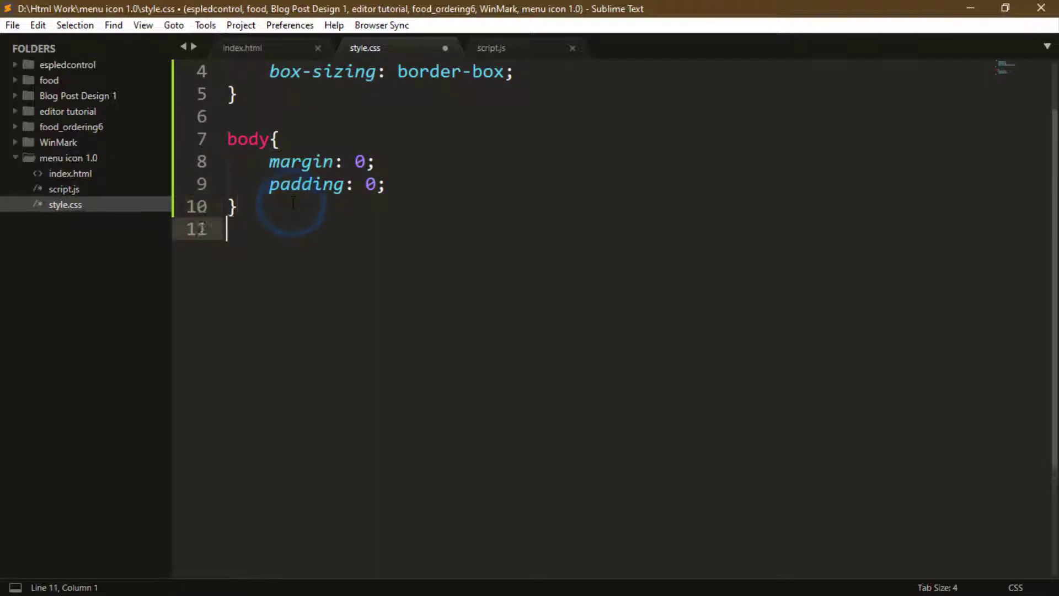
{"action": "key", "text": "Return"}
{"action": "type", "text": ".main{"}
{"action": "key", "text": "Return"}
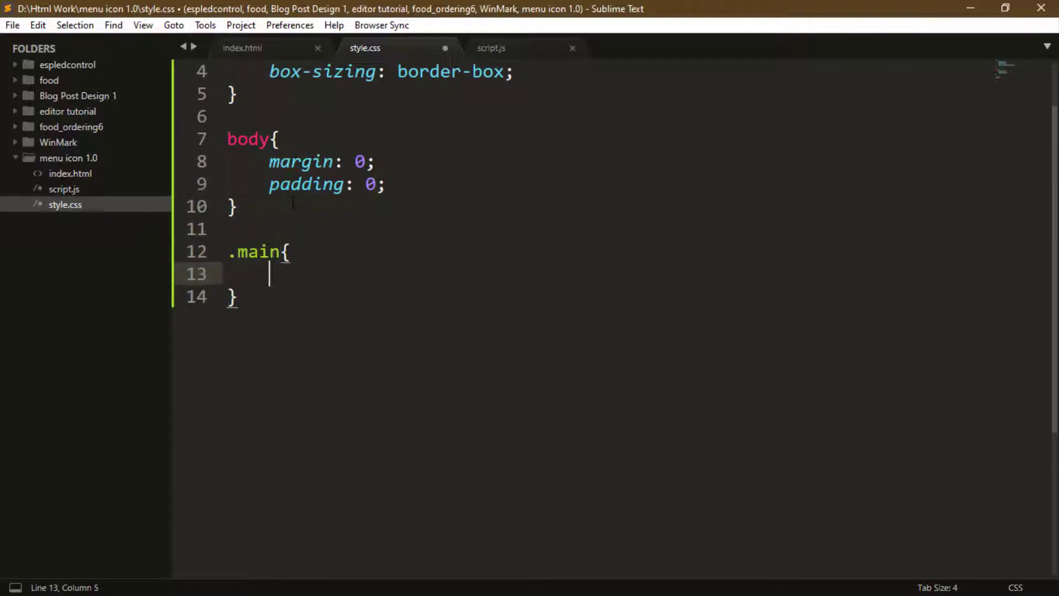
Set .main width to 100% and height to 100vh
{"action": "left_click", "coordinate": [242, 48]}
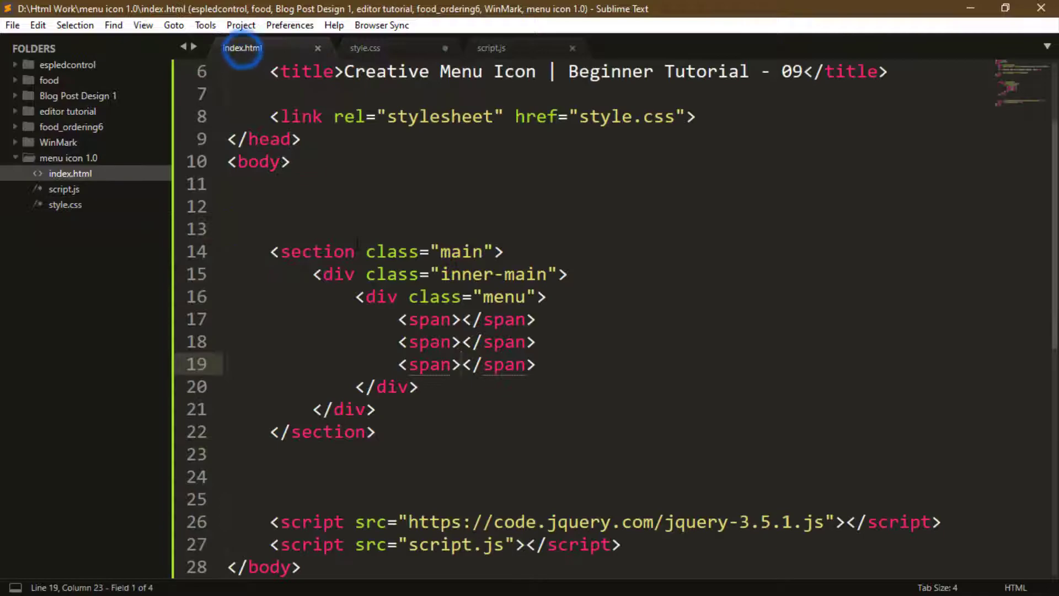
{"action": "left_click_drag", "start_coordinate": [423, 225], "coordinate": [527, 265]}
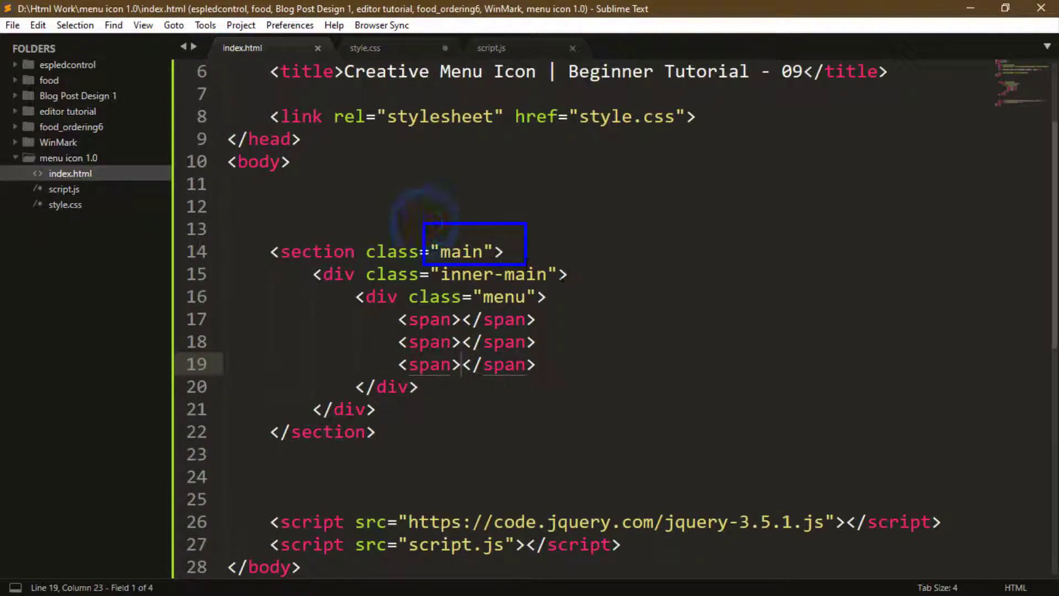
{"action": "left_click", "coordinate": [365, 47]}
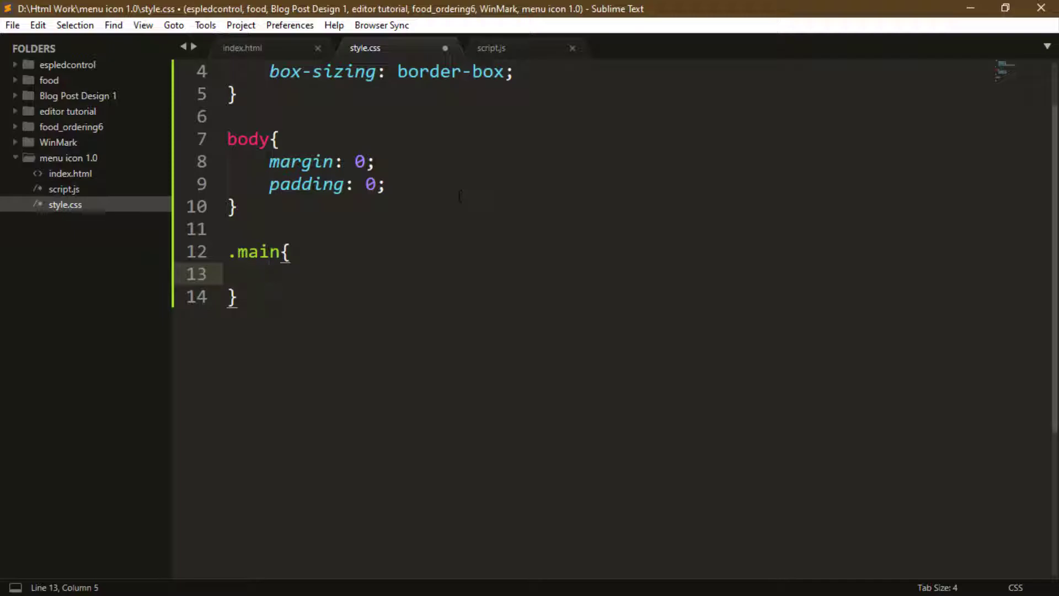
{"action": "type", "text": "wid"}
{"action": "key", "text": "Return"}
{"action": "type", "text": "100%"}
{"action": "key", "text": "Right"}
{"action": "key", "text": "Return"}
{"action": "type", "text": "he"}
{"action": "key", "text": "Return"}
{"action": "type", "text": "100vh"}
{"action": "key", "text": "Right"}
{"action": "scroll", "coordinate": [461, 197], "scroll_direction": "down", "scroll_amount": 1}
Add an .inner-main rule with 100% width and height
{"action": "left_click", "coordinate": [350, 248]}
{"action": "key", "text": "Return"}
{"action": "key", "text": "Return"}
{"action": "type", "text": ".main"}
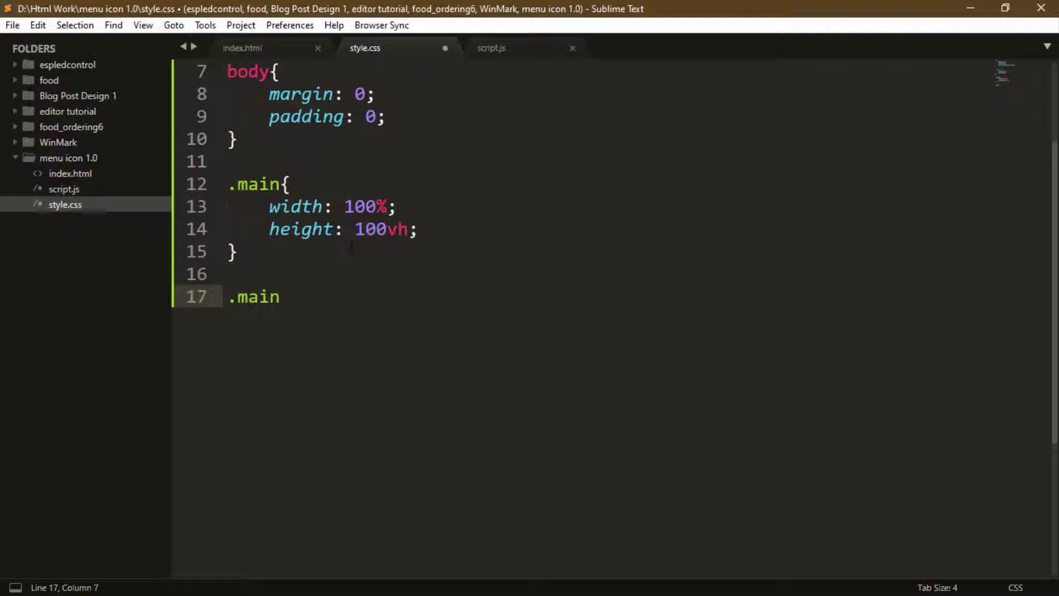
{"action": "key", "text": "BackSpace"}
{"action": "key", "text": "BackSpace"}
{"action": "key", "text": "BackSpace"}
{"action": "type", "text": "inner-main{"}
{"action": "key", "text": "Return"}
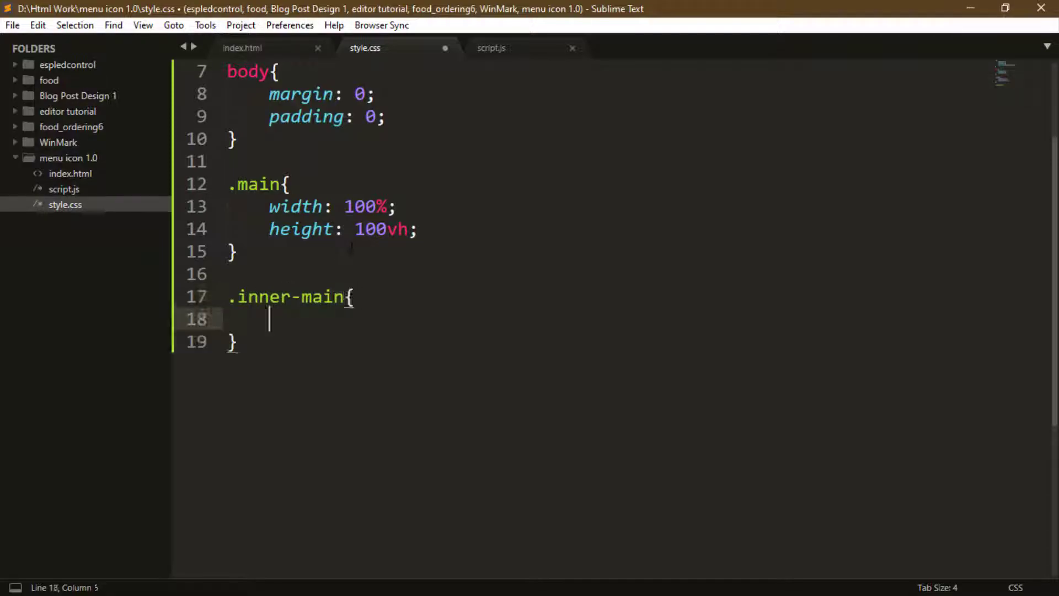
{"action": "type", "text": "width: 100%;"}
{"action": "key", "text": "Return"}
{"action": "type", "text": "height: 100%;"}
Give .main a #262626 background and save the stylesheet
{"action": "left_click", "coordinate": [438, 229]}
{"action": "key", "text": "Return"}
{"action": "type", "text": "b"}
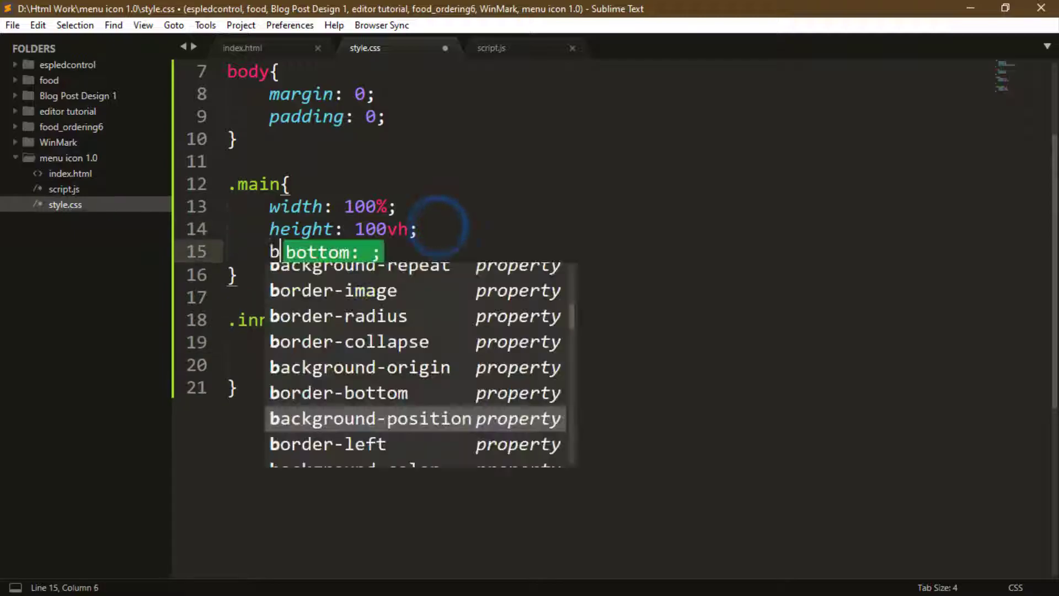
{"action": "type", "text": "ac"}
{"action": "key", "text": "Return"}
{"action": "type", "text": "#"}
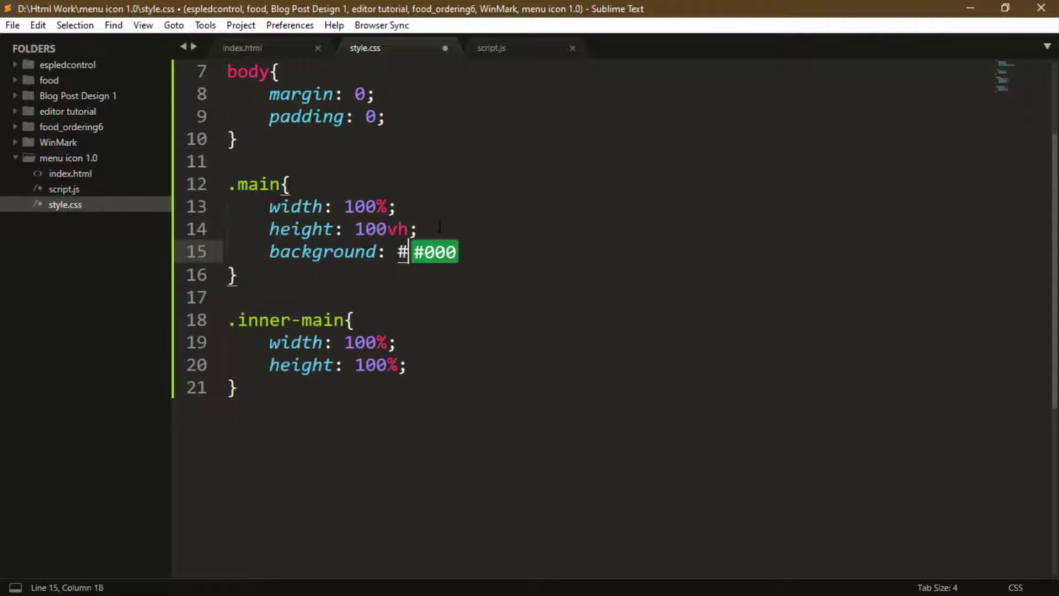
{"action": "type", "text": "262626;"}
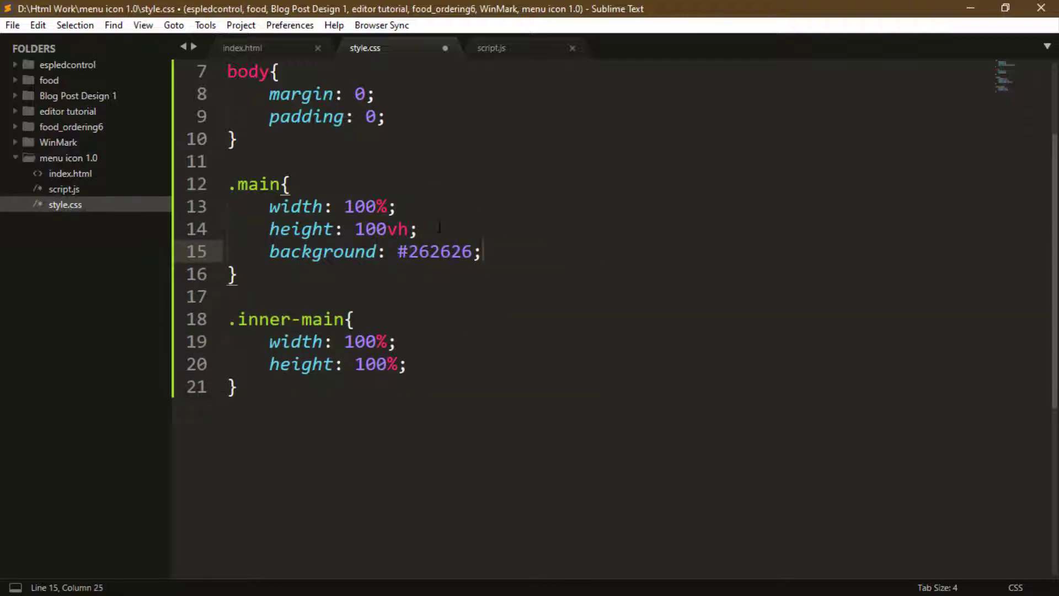
{"action": "key", "text": "ctrl+s"}
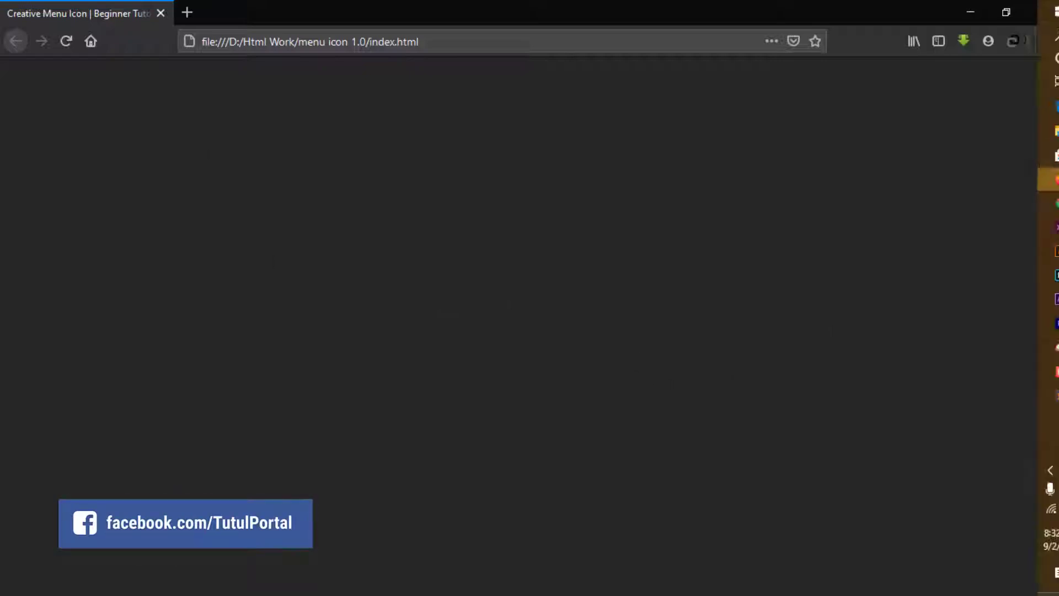
{"action": "left_click", "coordinate": [1037, 396]}
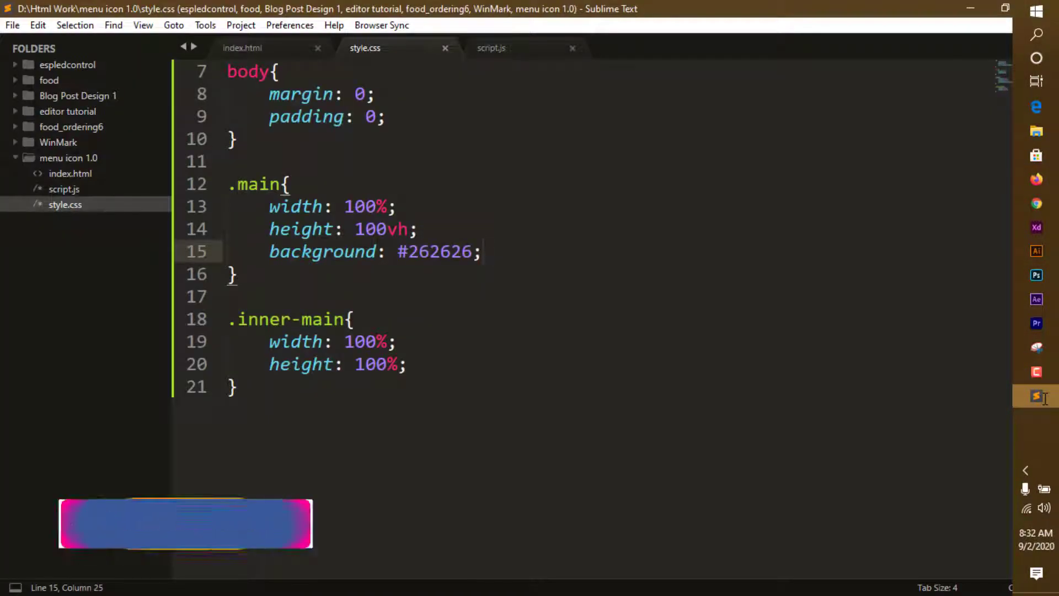
Set .inner-main to display: flex
{"action": "left_click", "coordinate": [330, 386]}
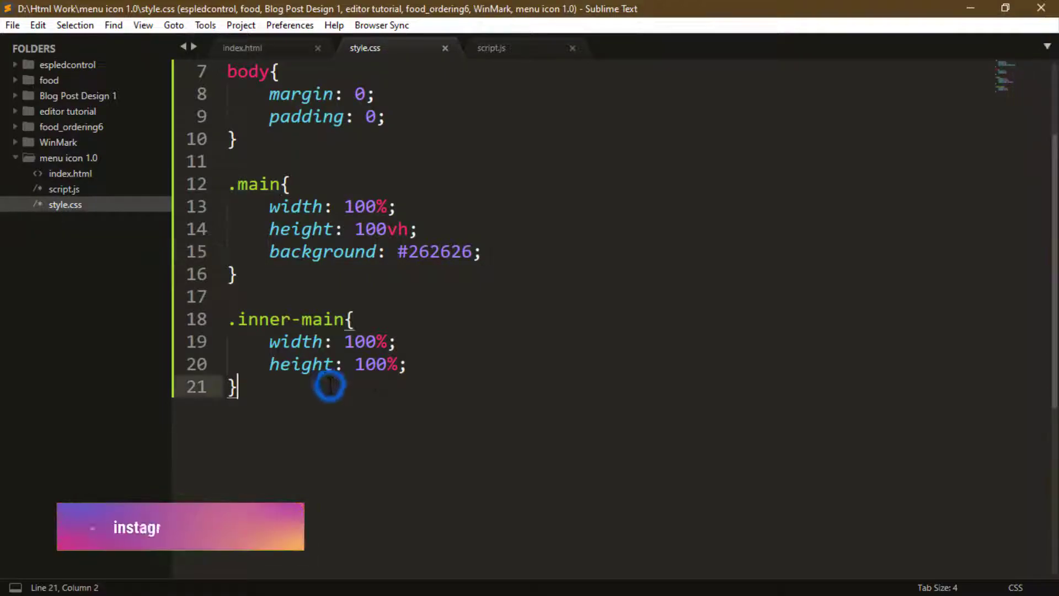
{"action": "left_click", "coordinate": [411, 363]}
{"action": "key", "text": "Return"}
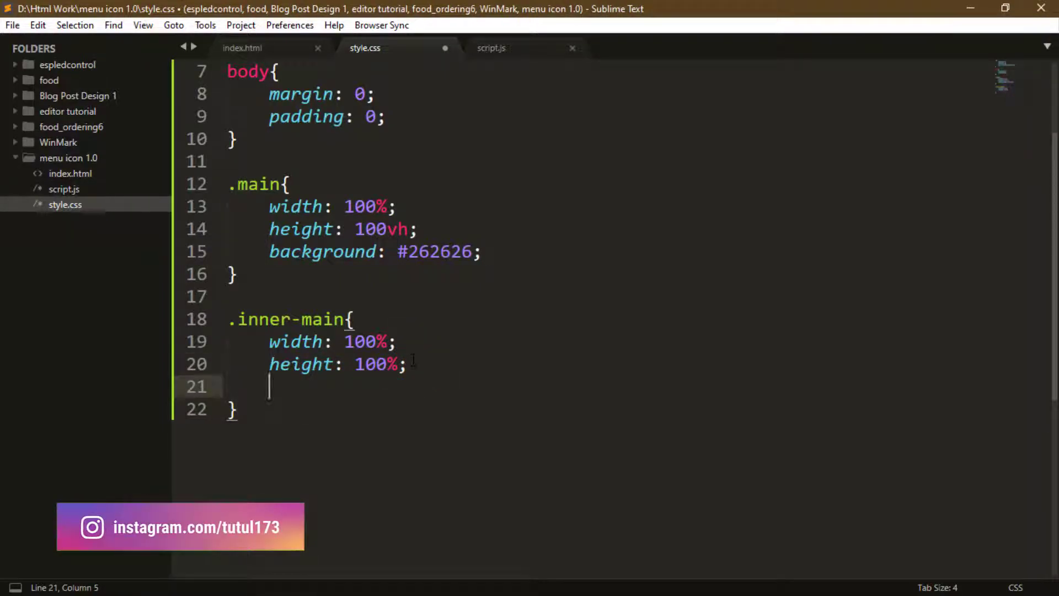
{"action": "type", "text": "di"}
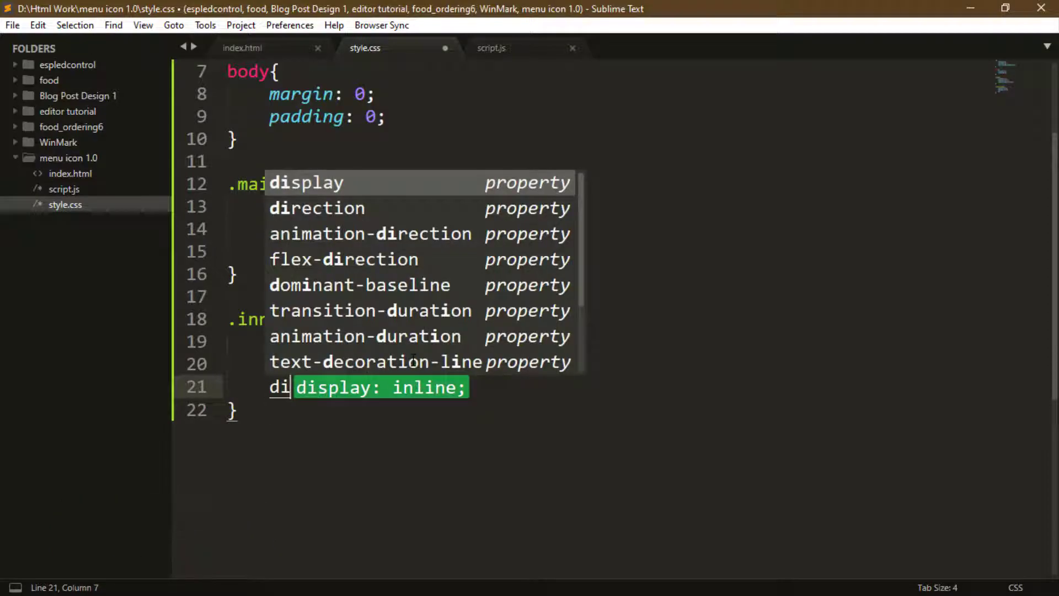
{"action": "key", "text": "Tab"}
{"action": "type", "text": "fle"}
{"action": "key", "text": "Tab"}
{"action": "type", "text": ";"}
{"action": "key", "text": "Return"}
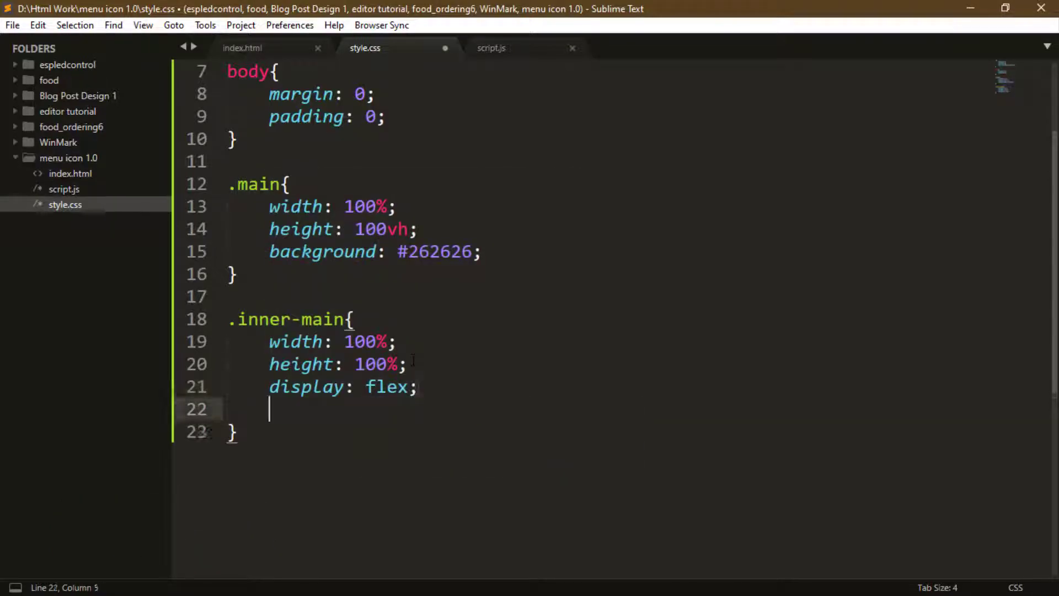
{"action": "type", "text": "ali"}
Add align-items: center and justify-content: center, save, and show index.html
{"action": "key", "text": "Tab"}
{"action": "type", "text": "center;"}
{"action": "key", "text": "Return"}
{"action": "type", "text": "j"}
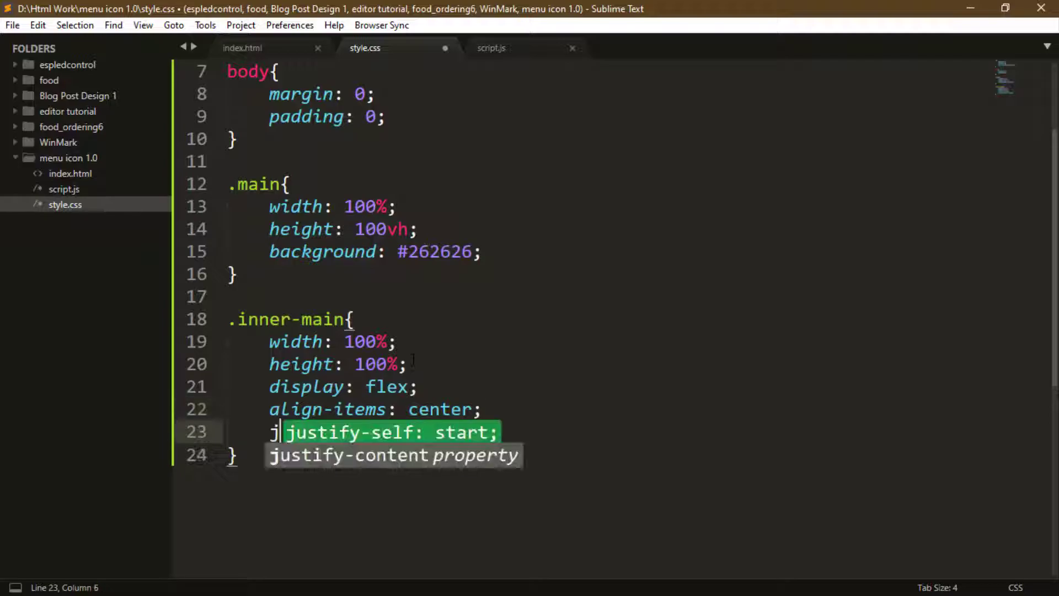
{"action": "key", "text": "Down"}
{"action": "key", "text": "Tab"}
{"action": "type", "text": "ce"}
{"action": "key", "text": "Tab"}
{"action": "type", "text": ";"}
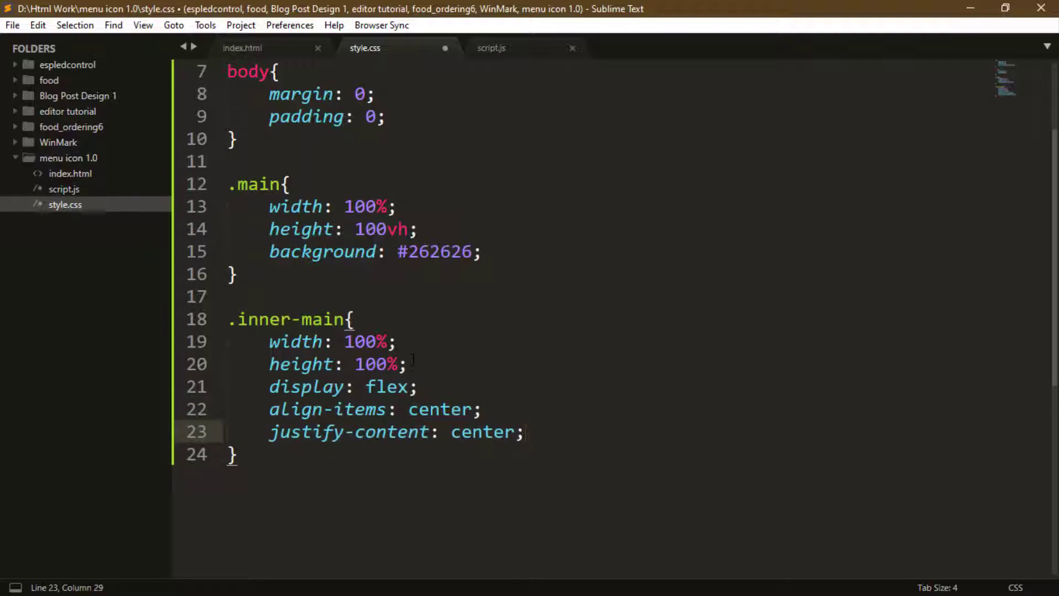
{"action": "scroll", "coordinate": [413, 359], "scroll_direction": "down", "scroll_amount": 2}
{"action": "key", "text": "ctrl+s"}
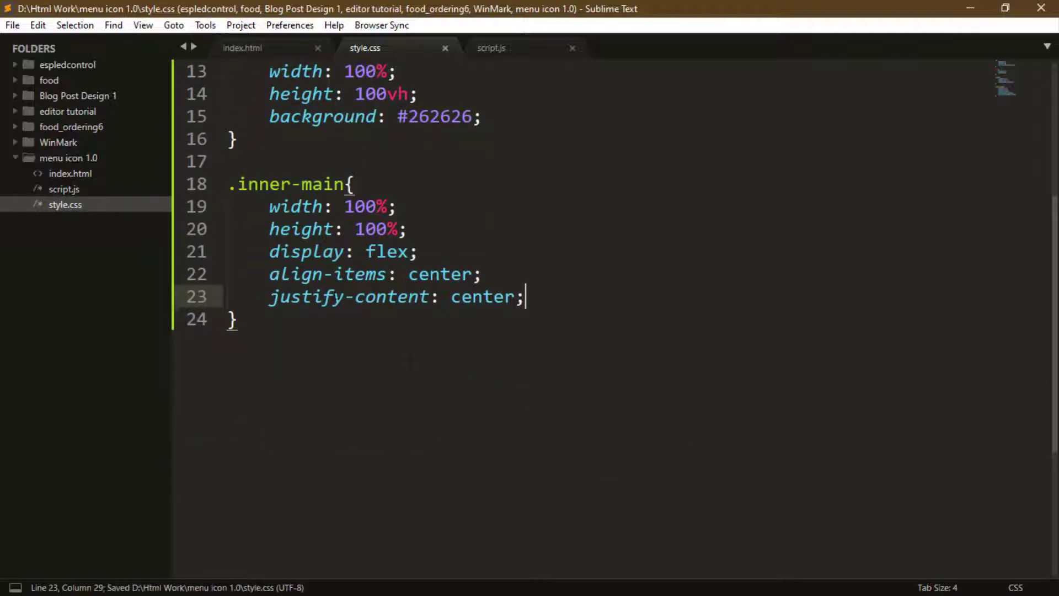
{"action": "left_click", "coordinate": [248, 48]}
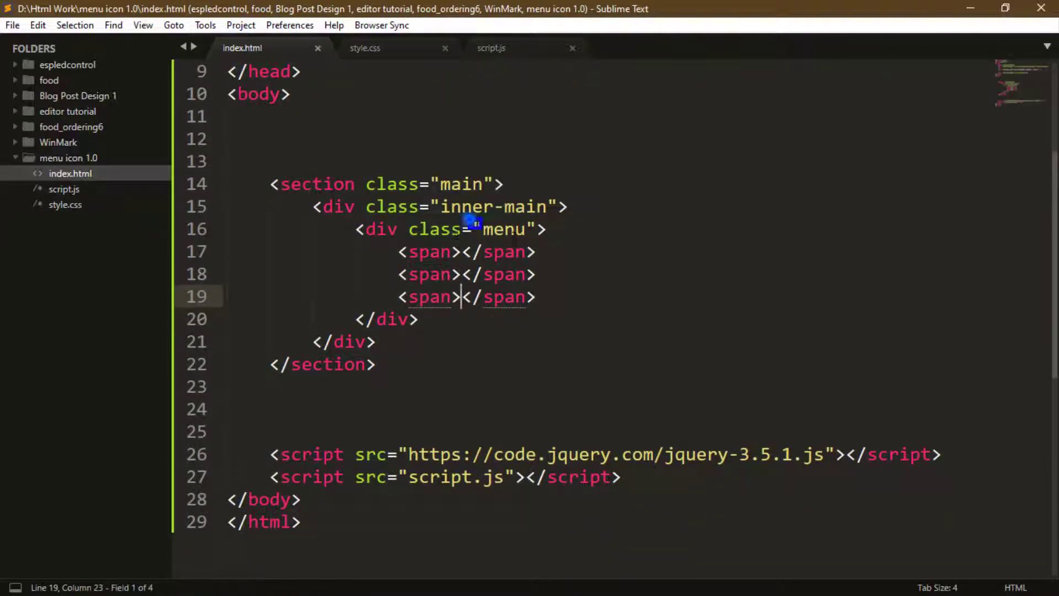
Add a .menu rule below .inner-main with 60px width and 40px height
{"action": "left_click", "coordinate": [374, 50]}
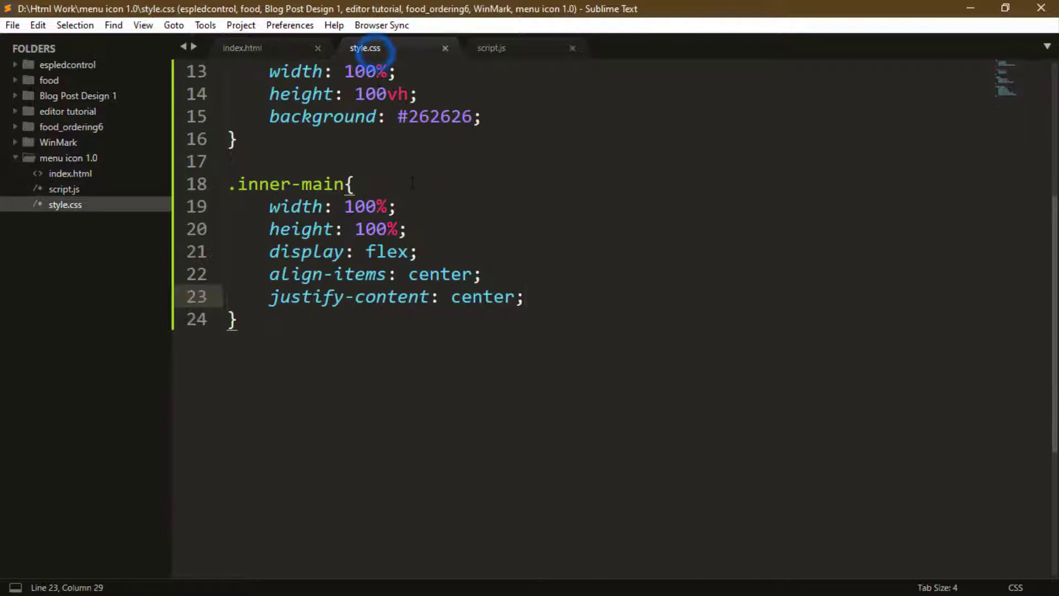
{"action": "left_click", "coordinate": [303, 323]}
{"action": "key", "text": "Return"}
{"action": "key", "text": "Return"}
{"action": "type", "text": ".menu{"}
{"action": "key", "text": "Return"}
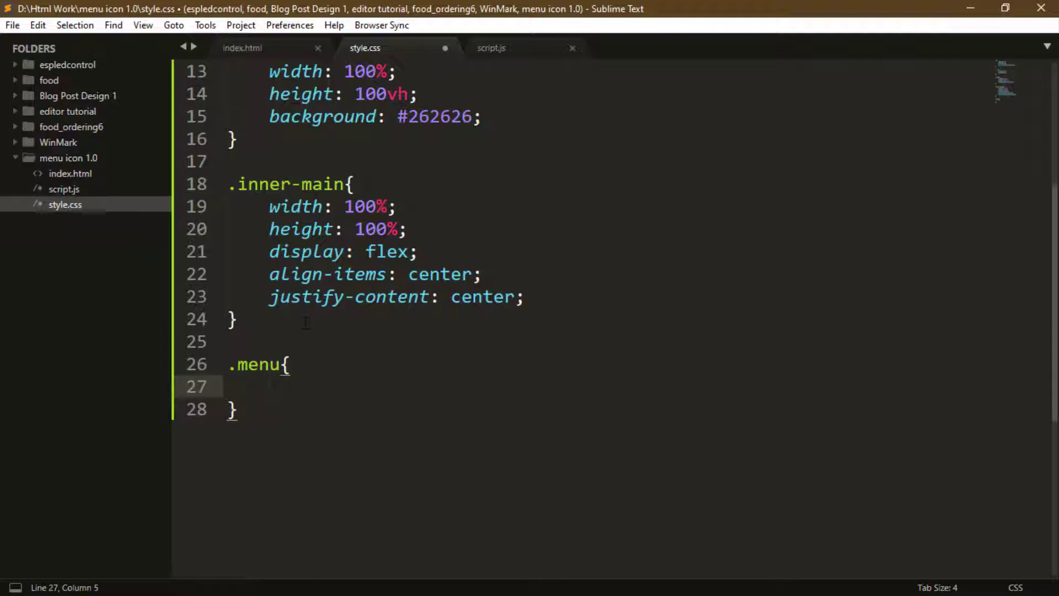
{"action": "type", "text": "wi"}
{"action": "key", "text": "Tab"}
{"action": "type", "text": "60px;"}
{"action": "key", "text": "Return"}
{"action": "type", "text": "hei"}
{"action": "key", "text": "Tab"}
{"action": "type", "text": "0px;"}
{"action": "key", "text": "Return"}
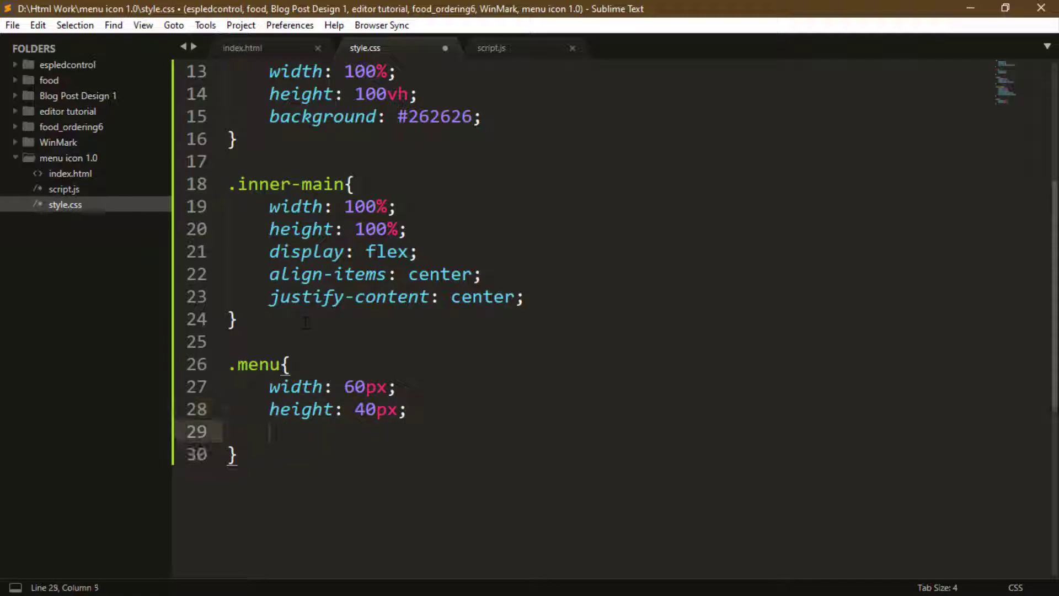
{"action": "type", "text": "background: red;"}
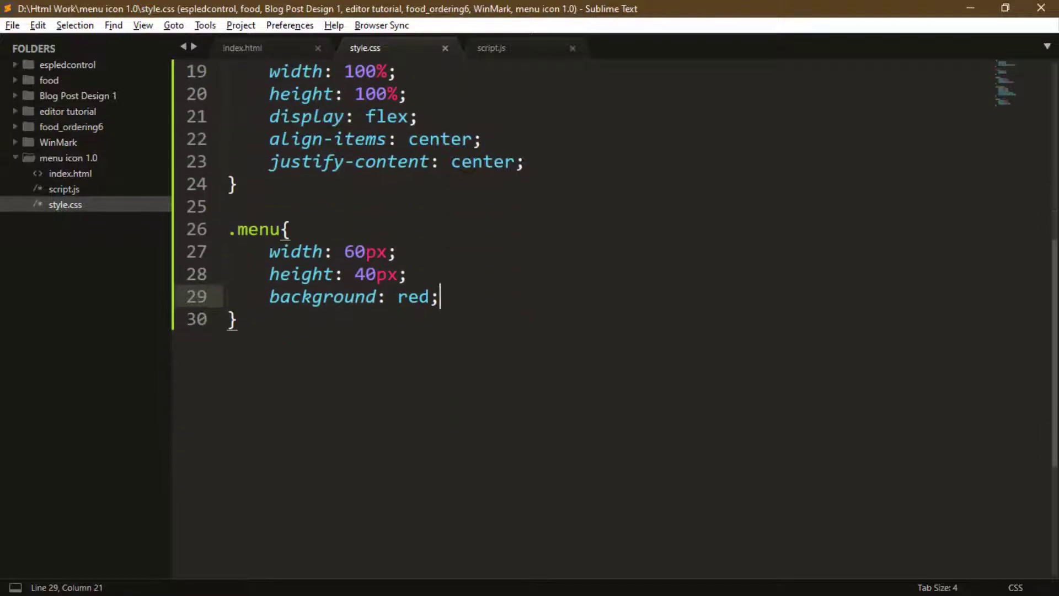
Replace the red background with cursor: pointer and position: relative, then save
{"action": "left_click", "coordinate": [453, 299]}
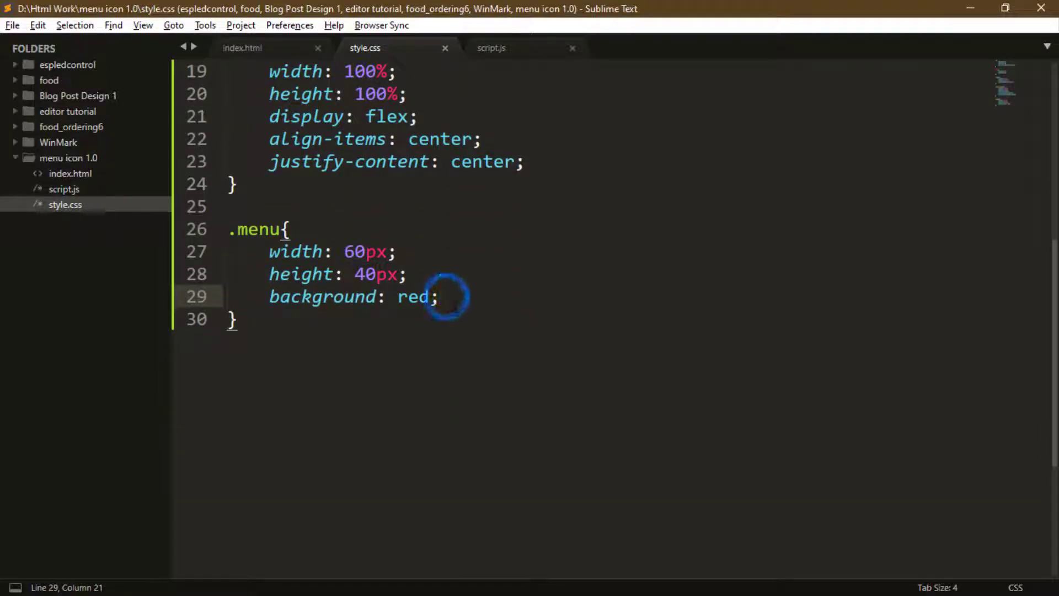
{"action": "key", "text": "shift+Home"}
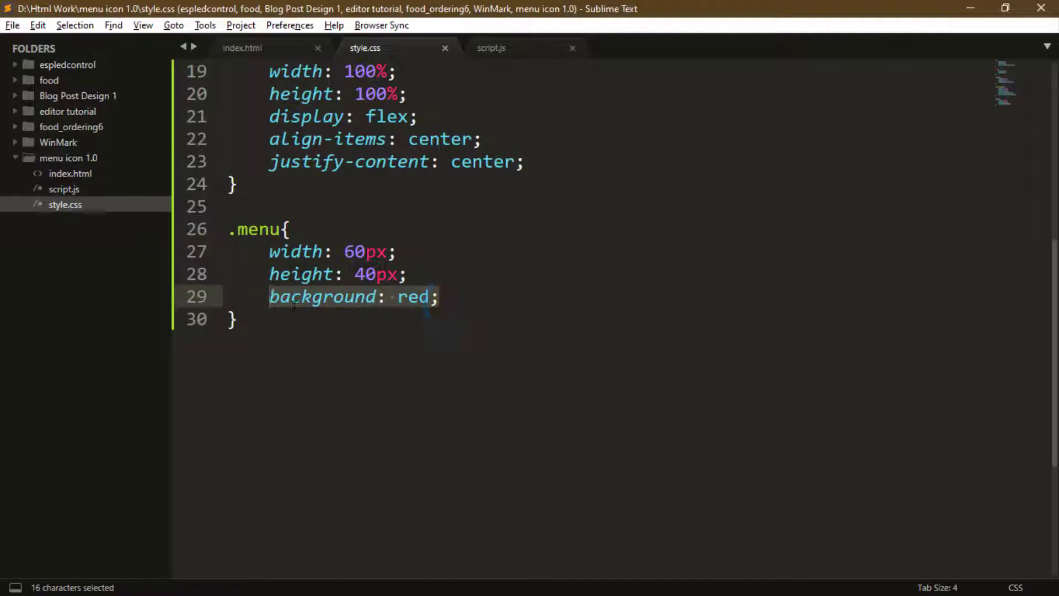
{"action": "key", "text": "BackSpace"}
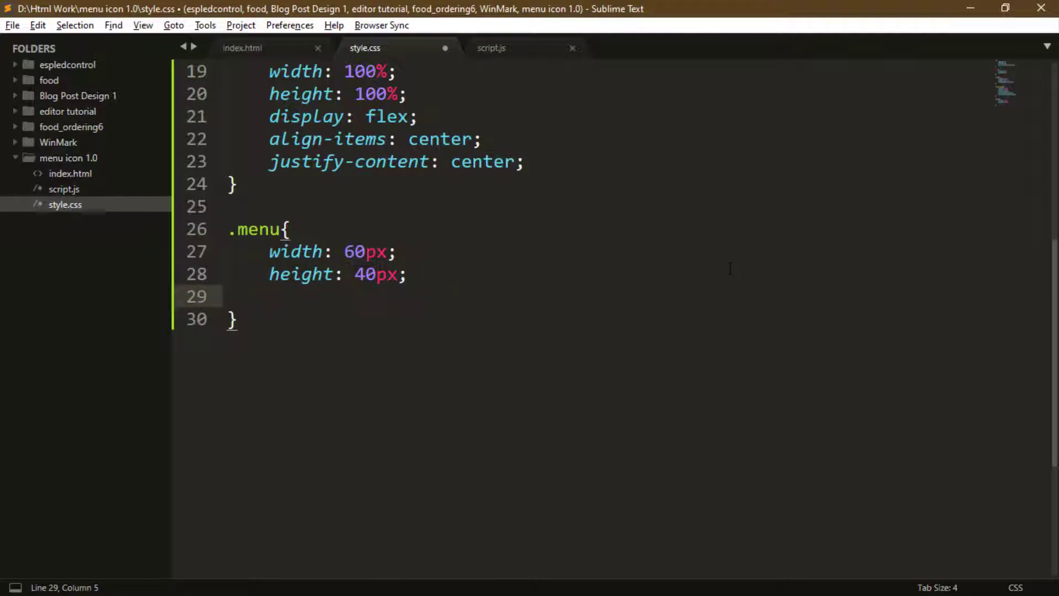
{"action": "type", "text": "cu"}
{"action": "key", "text": "Return"}
{"action": "type", "text": "cursor: po"}
{"action": "key", "text": "Return"}
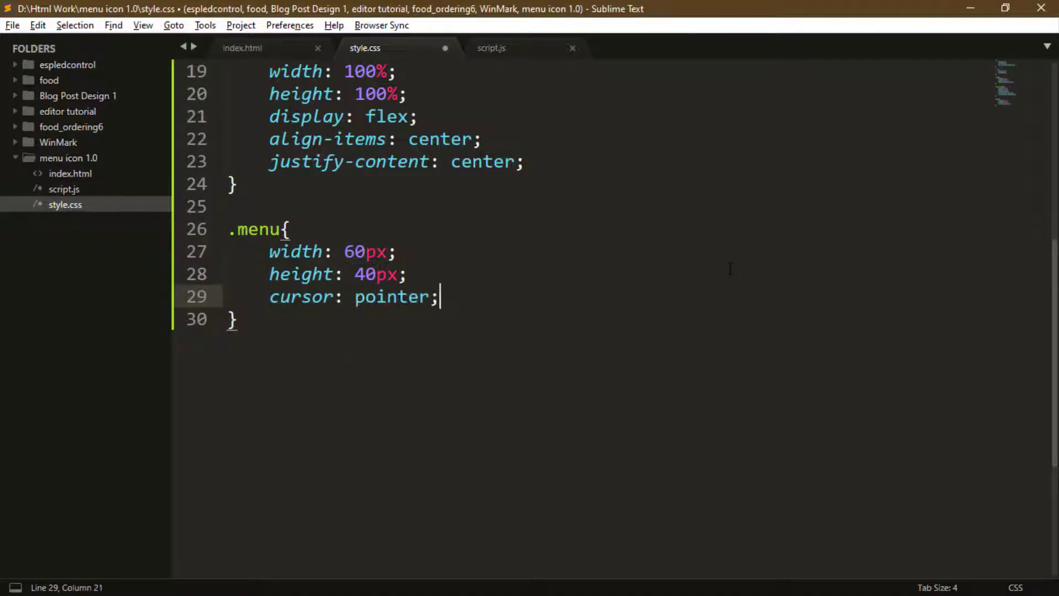
{"action": "key", "text": "Return"}
{"action": "type", "text": "po"}
{"action": "key", "text": "Return"}
{"action": "type", "text": "re"}
{"action": "key", "text": "Return"}
{"action": "key", "text": "ctrl+s"}
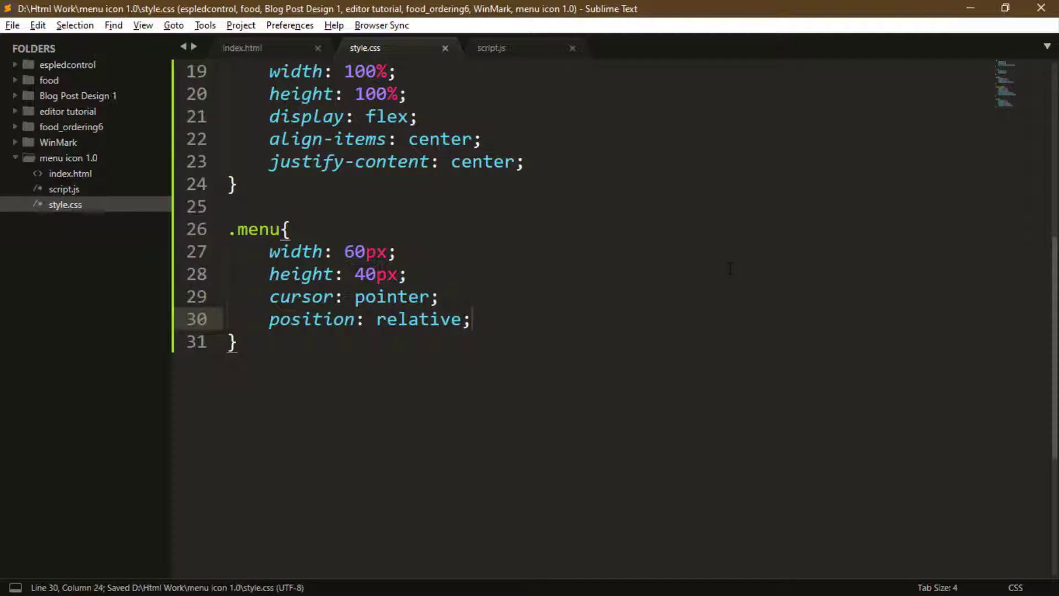
{"action": "scroll", "coordinate": [580, 315], "scroll_direction": "down", "scroll_amount": 1}
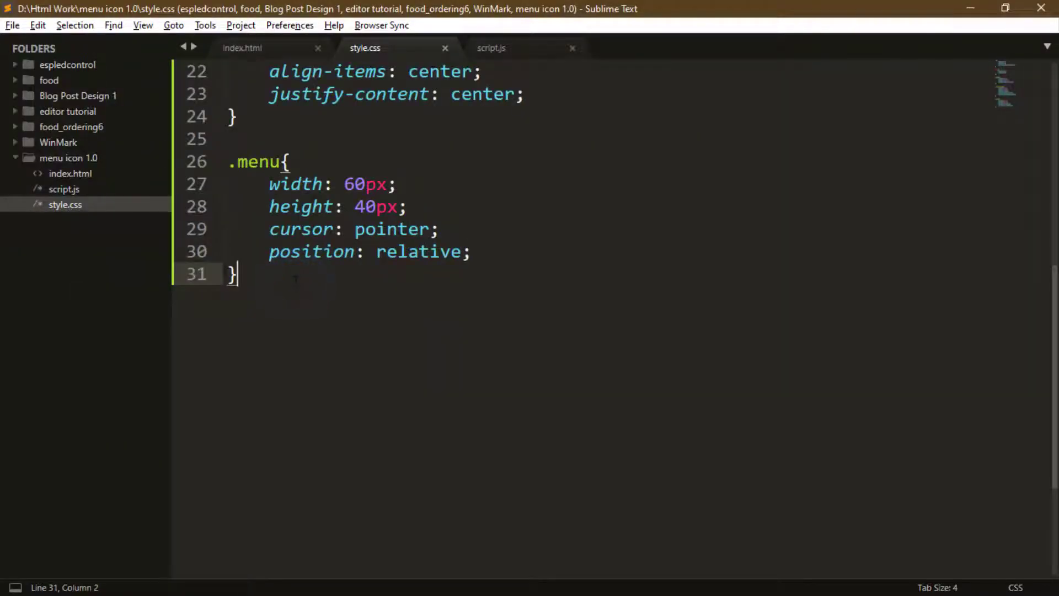
Start a .menu span rule with absolute position, 45% width and 3px height
{"action": "key", "text": "Return"}
{"action": "key", "text": "Return"}
{"action": "type", "text": ".menu span"}
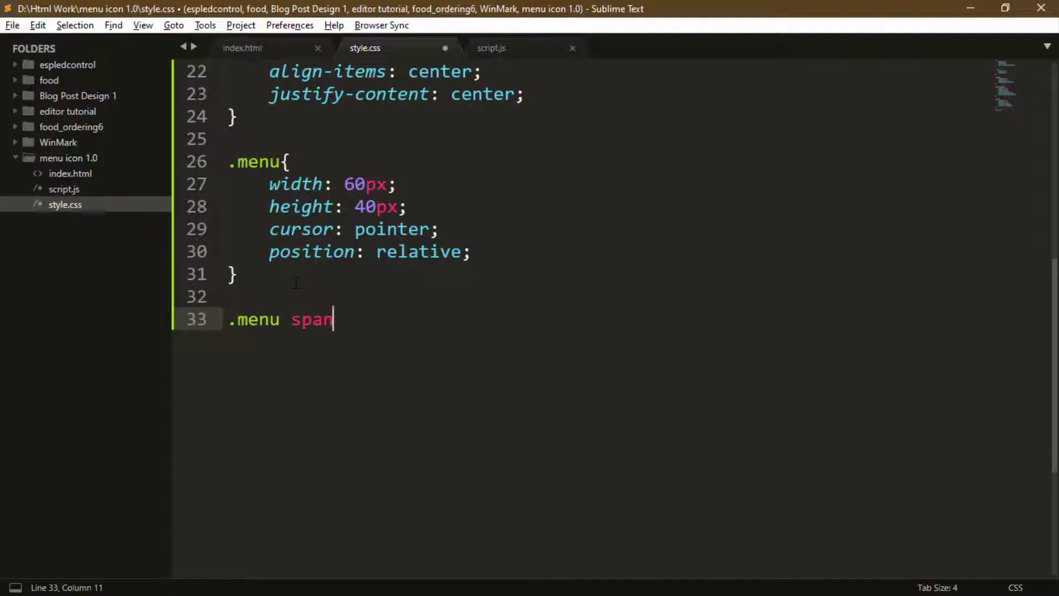
{"action": "type", "text": "{"}
{"action": "key", "text": "Return"}
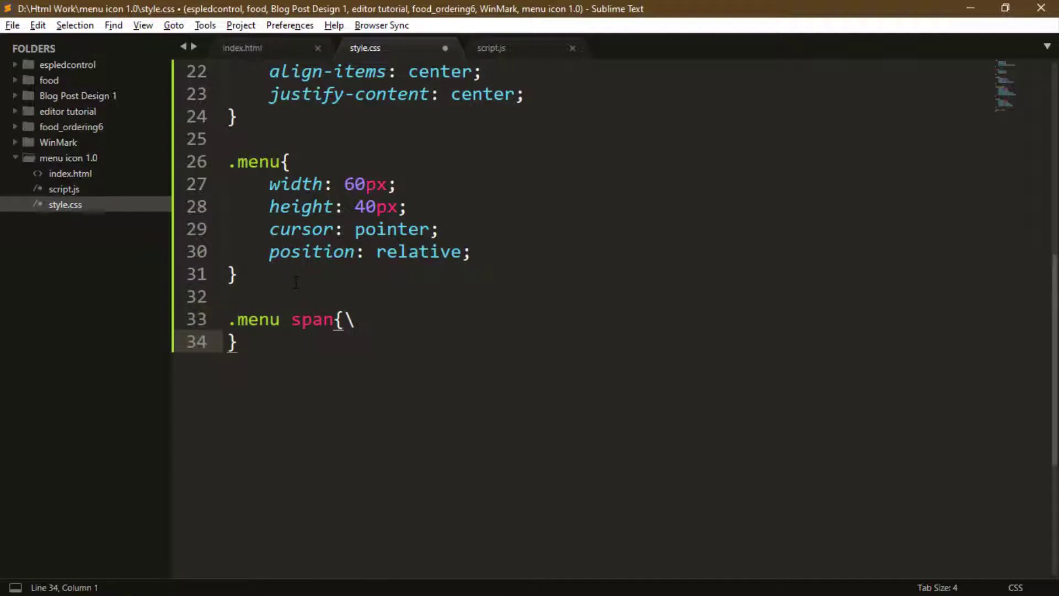
{"action": "key", "text": "BackSpace"}
{"action": "key", "text": "BackSpace"}
{"action": "key", "text": "Return"}
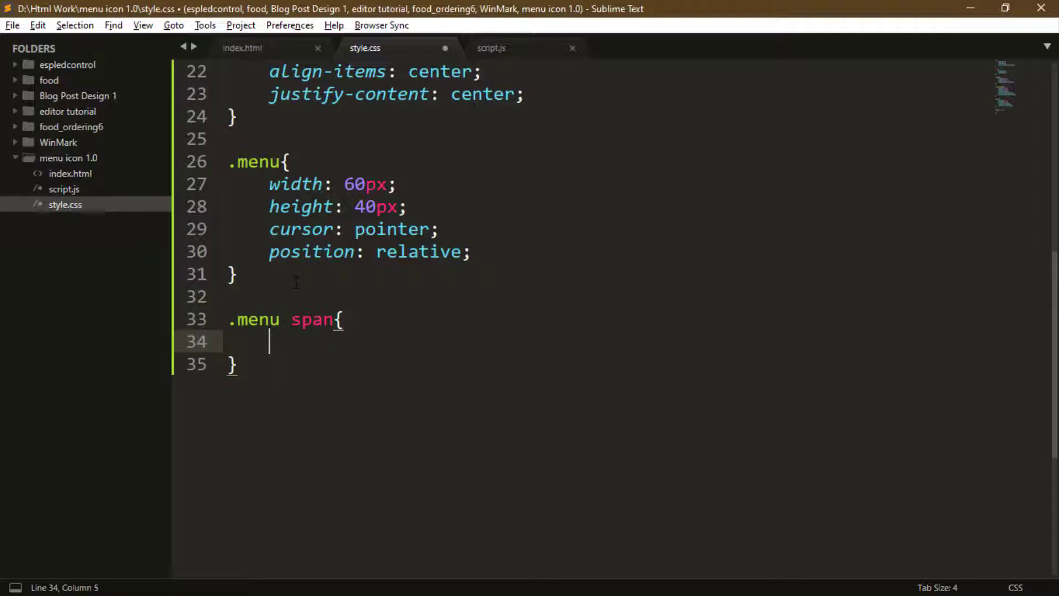
{"action": "type", "text": "pos"}
{"action": "key", "text": "Return"}
{"action": "type", "text": "absolute;"}
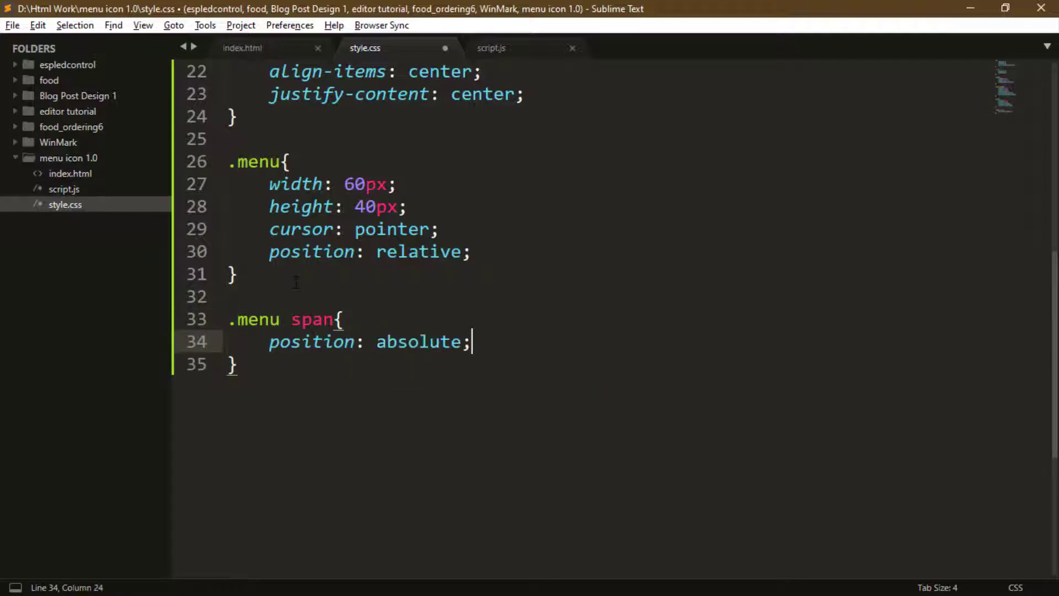
{"action": "key", "text": "Return"}
{"action": "type", "text": "wi"}
{"action": "key", "text": "Return"}
{"action": "type", "text": "5%;"}
{"action": "key", "text": "Return"}
{"action": "type", "text": "hei"}
{"action": "key", "text": "Return"}
{"action": "type", "text": "2px"}
{"action": "key", "text": "BackSpace"}
{"action": "key", "text": "BackSpace"}
{"action": "key", "text": "BackSpace"}
{"action": "type", "text": "3px;"}
Add top and right offsets and a translateY transform to the bars
{"action": "key", "text": "Return"}
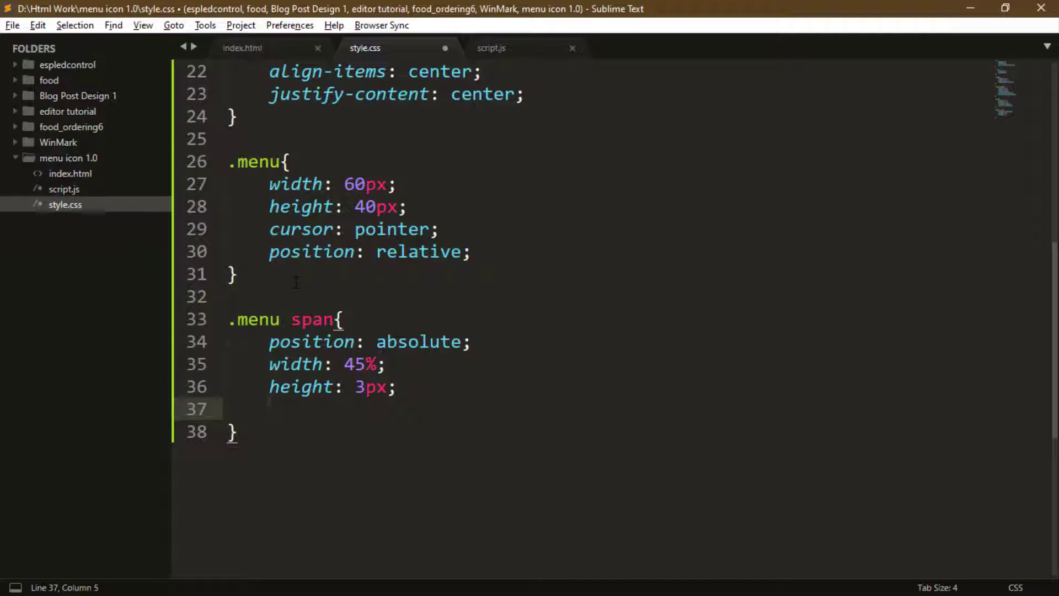
{"action": "type", "text": "to"}
{"action": "key", "text": "Return"}
{"action": "type", "text": "50%;"}
{"action": "key", "text": "Return"}
{"action": "type", "text": "ri"}
{"action": "key", "text": "Return"}
{"action": "type", "text": "0;"}
{"action": "key", "text": "Return"}
{"action": "type", "text": "t"}
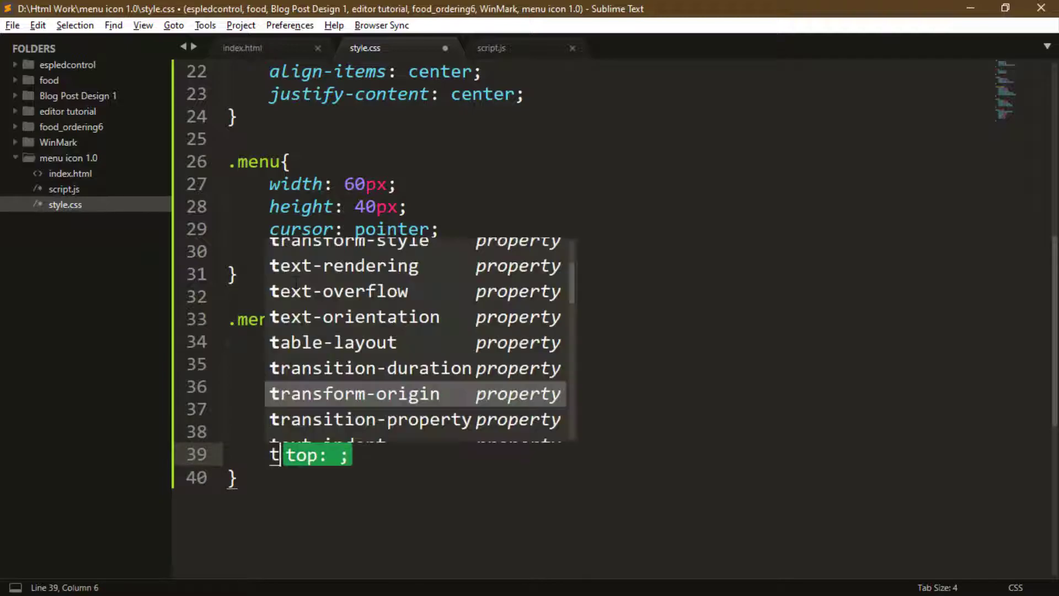
{"action": "type", "text": "rans"}
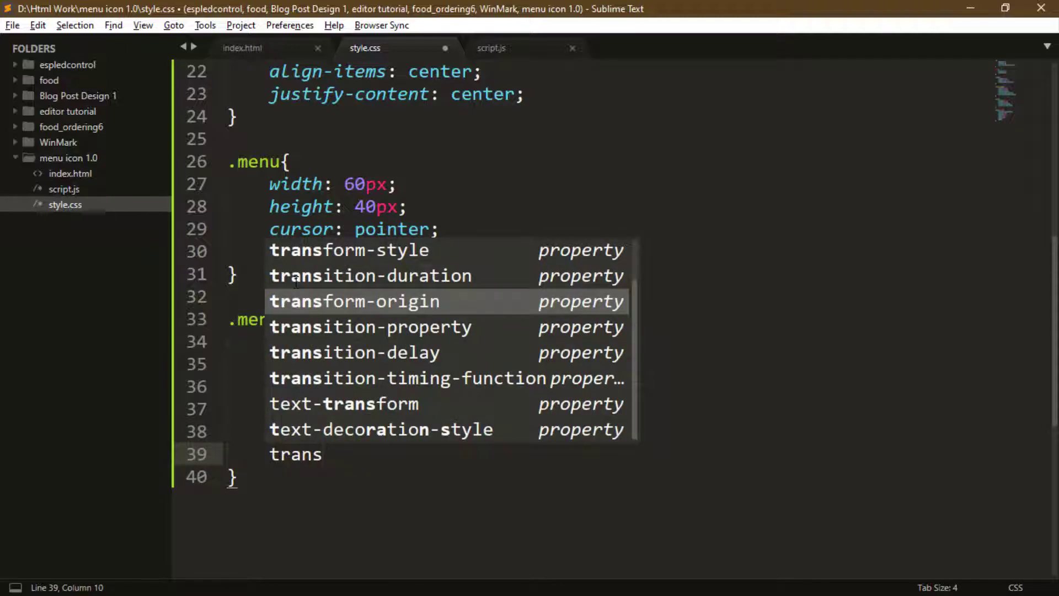
{"action": "type", "text": "fo"}
{"action": "key", "text": "Return"}
{"action": "type", "text": "tra"}
{"action": "key", "text": "Return"}
{"action": "type", "text": "-50%);"}
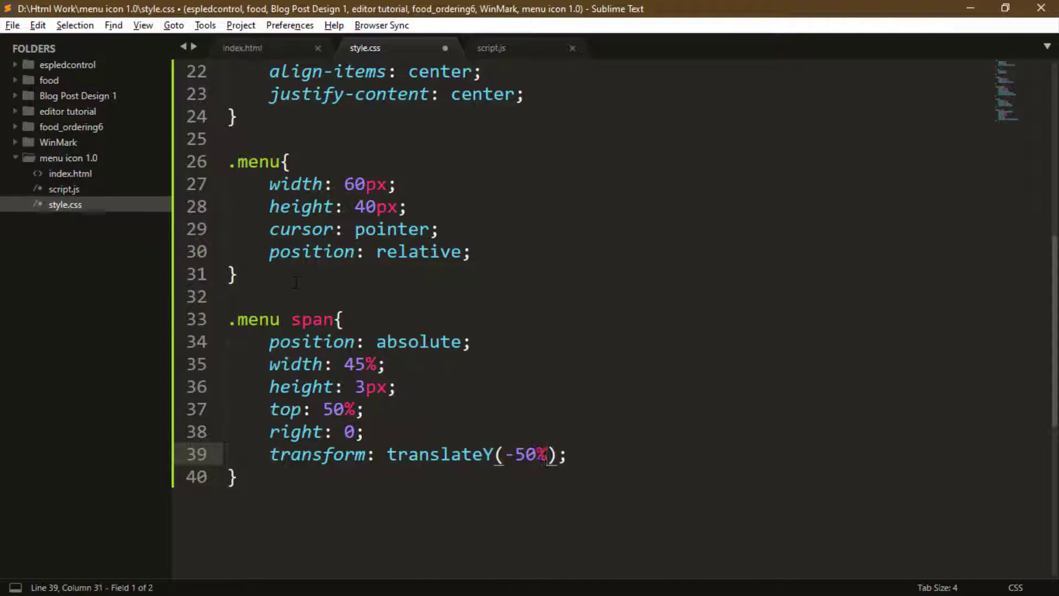
{"action": "key", "text": "End"}
Add center transform-origin, a red-to-blue gradient background and a cubic-bezier transition
{"action": "key", "text": "Return"}
{"action": "type", "text": "trans"}
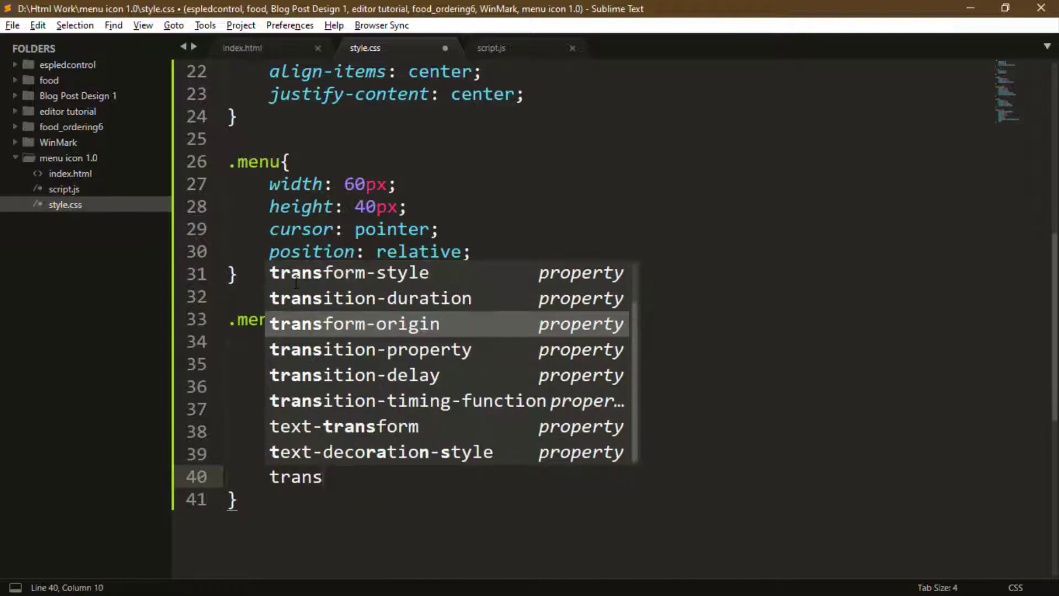
{"action": "key", "text": "Return"}
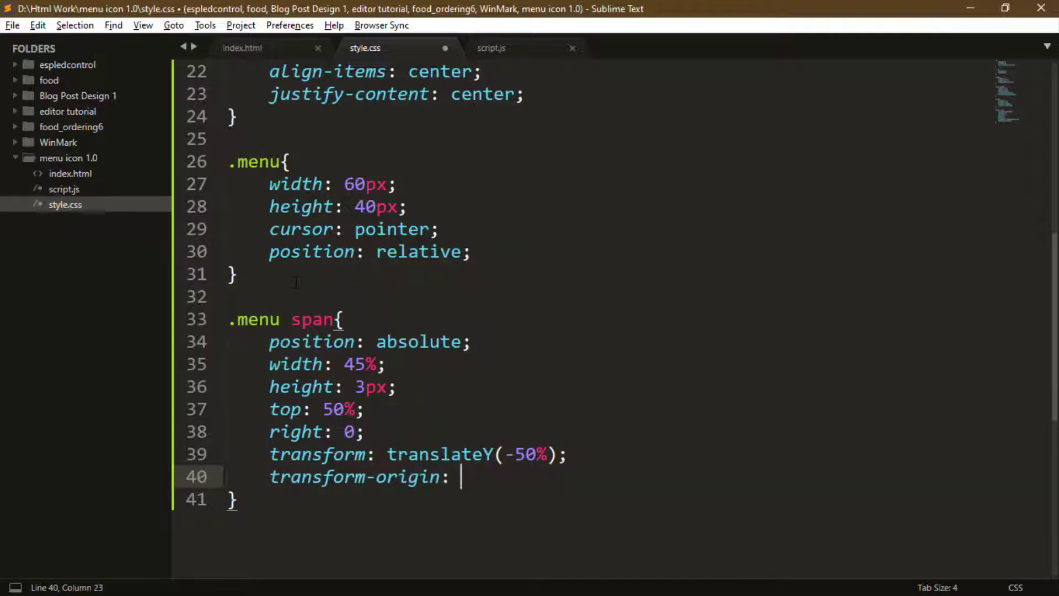
{"action": "type", "text": "o"}
{"action": "key", "text": "Return"}
{"action": "key", "text": "Return"}
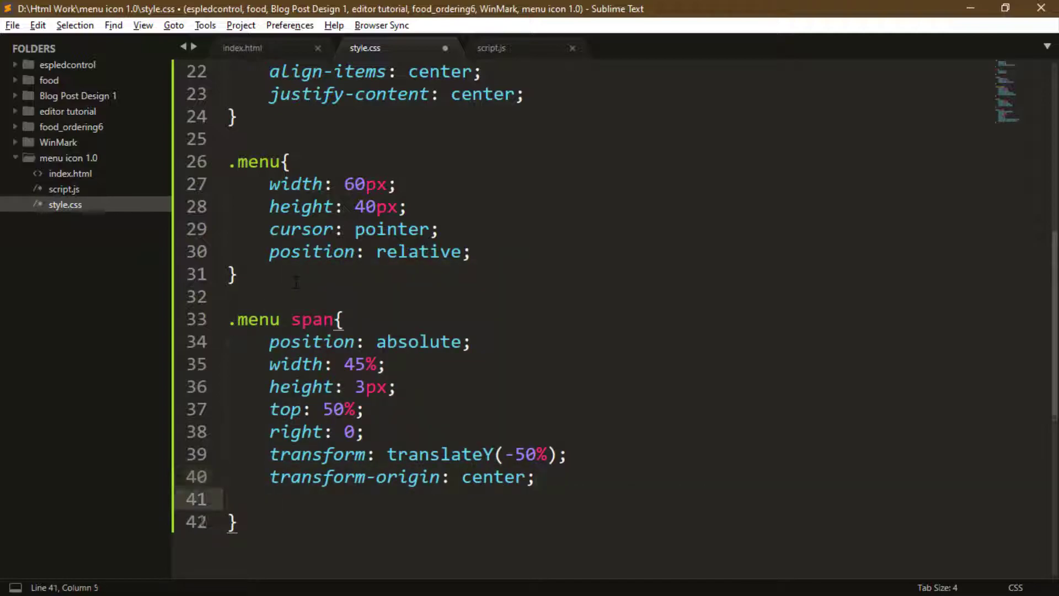
{"action": "type", "text": "back"}
{"action": "key", "text": "Return"}
{"action": "type", "text": "linear-gradient("}
{"action": "type", "text": "45ge"}
{"action": "key", "text": "BackSpace"}
{"action": "key", "text": "BackSpace"}
{"action": "type", "text": "deg, "}
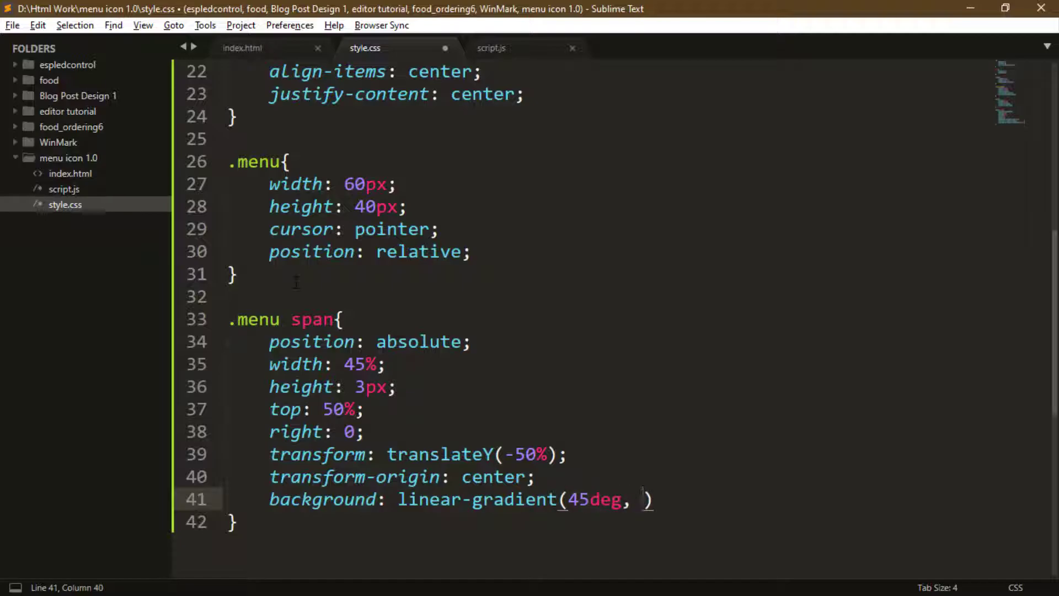
{"action": "type", "text": "#ff464"}
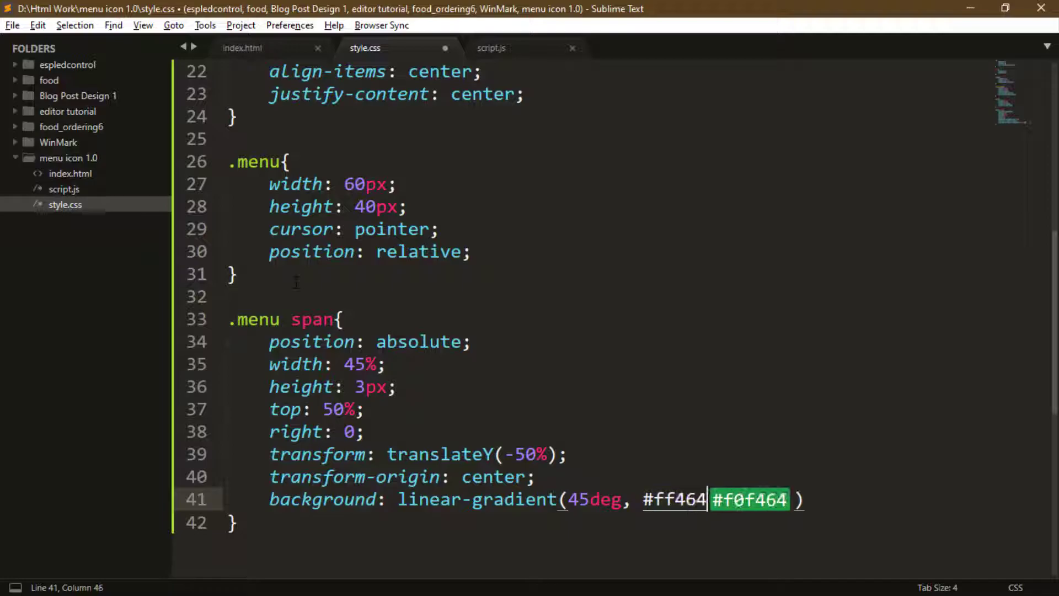
{"action": "type", "text": "6, blu"}
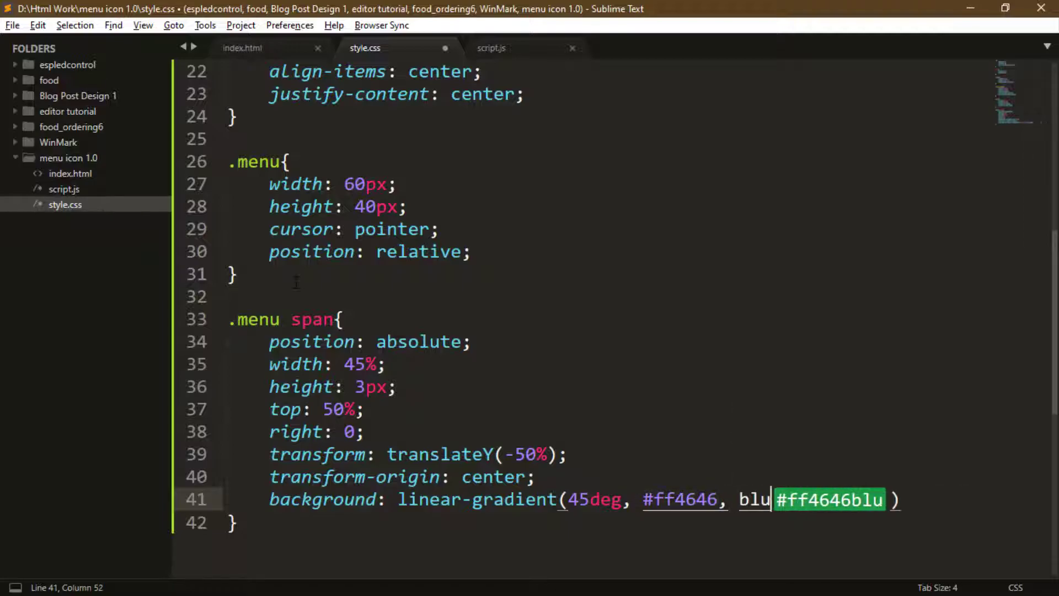
{"action": "type", "text": "e)"}
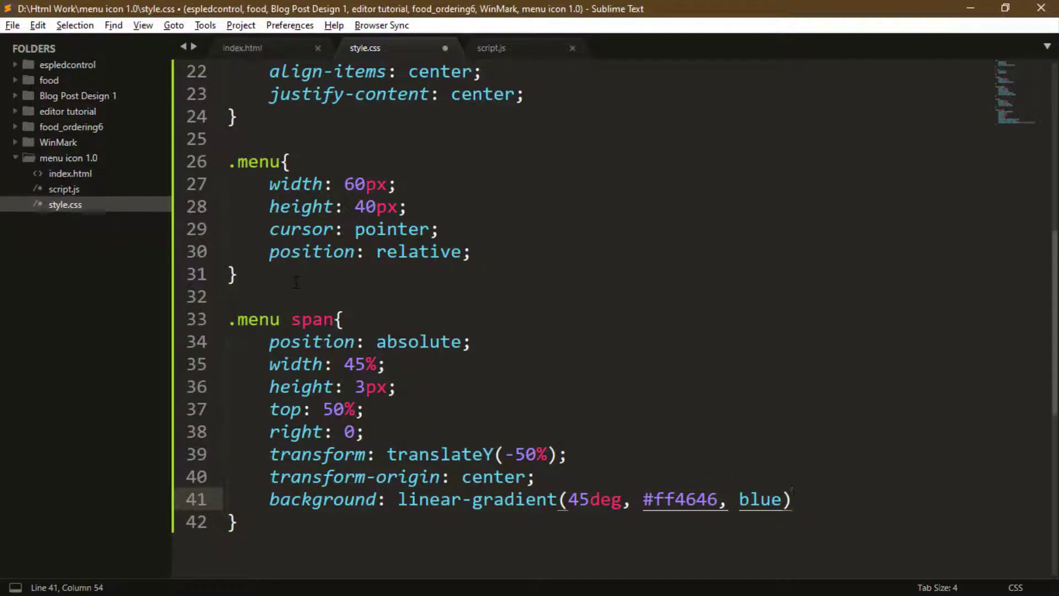
{"action": "type", "text": ";"}
{"action": "key", "text": "Return"}
{"action": "type", "text": "t"}
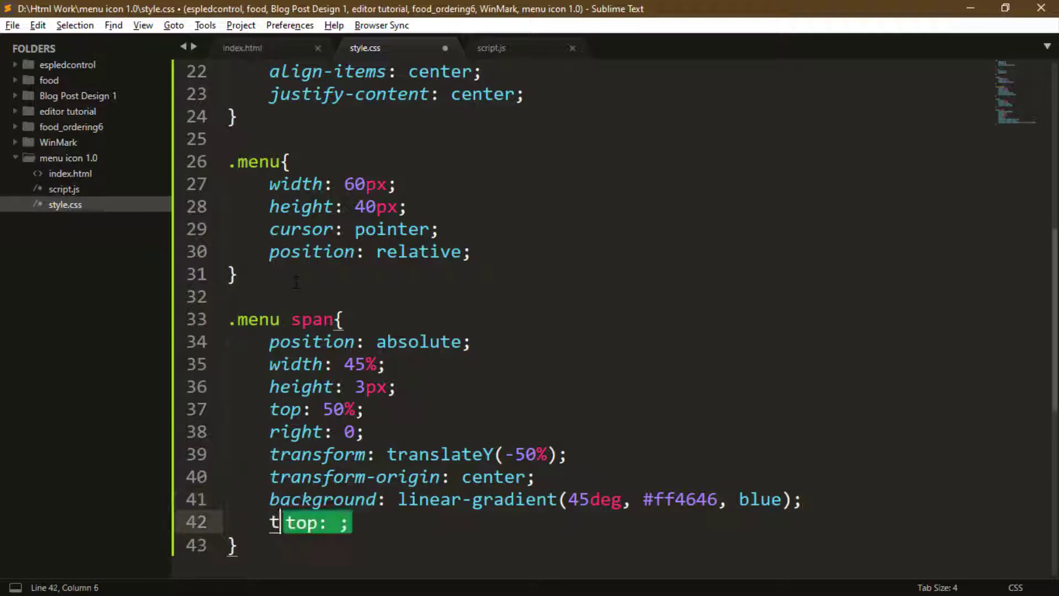
{"action": "type", "text": "ransiti"}
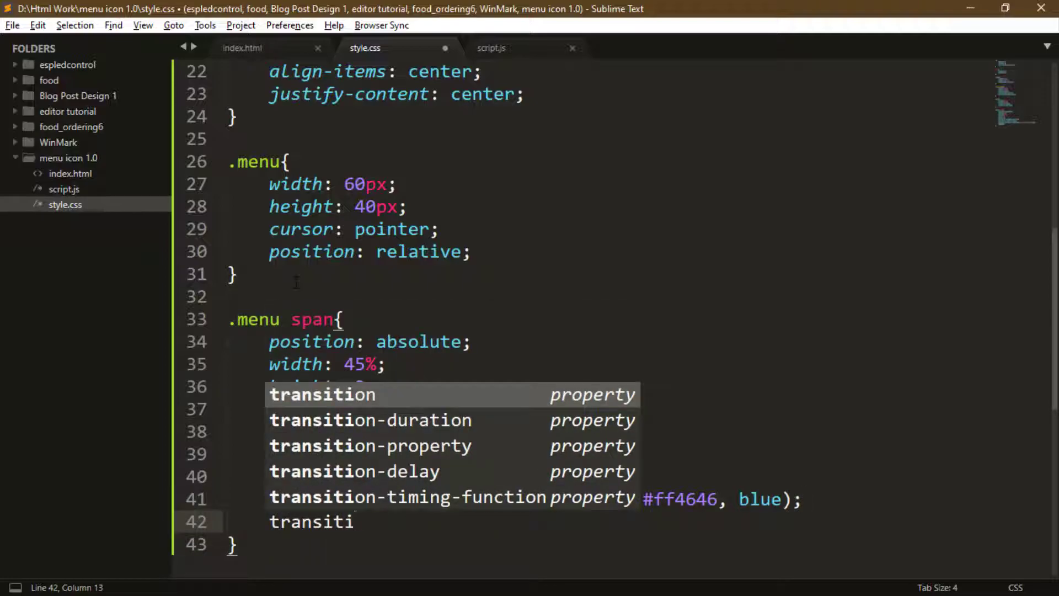
{"action": "key", "text": "Escape"}
{"action": "type", "text": "on: .5s all cubic-b"}
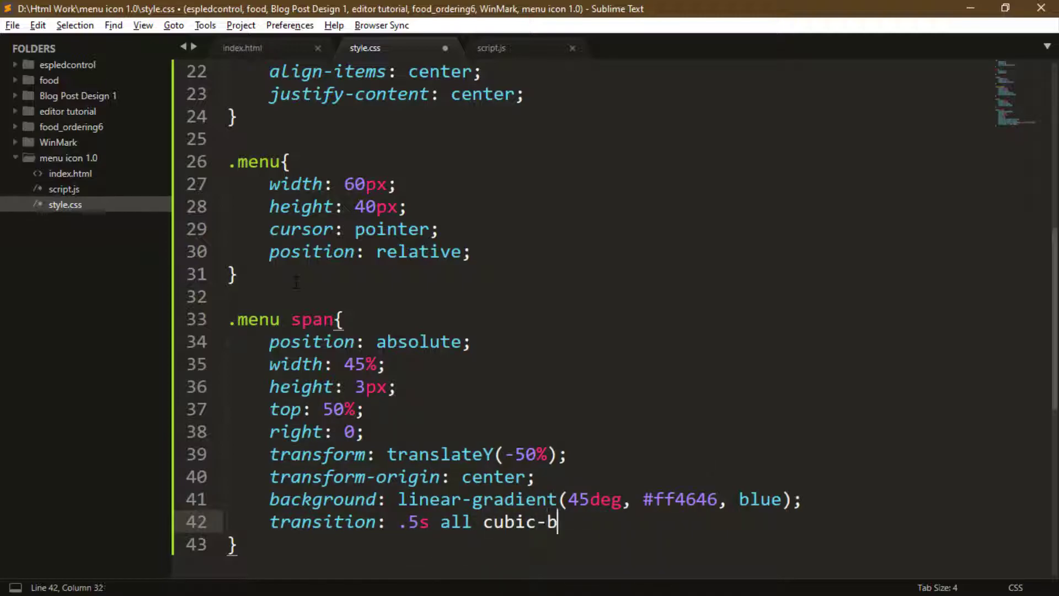
{"action": "type", "text": "ezier"}
{"action": "type", "text": "(0.23, 1.23, 0.59, 1.32"}
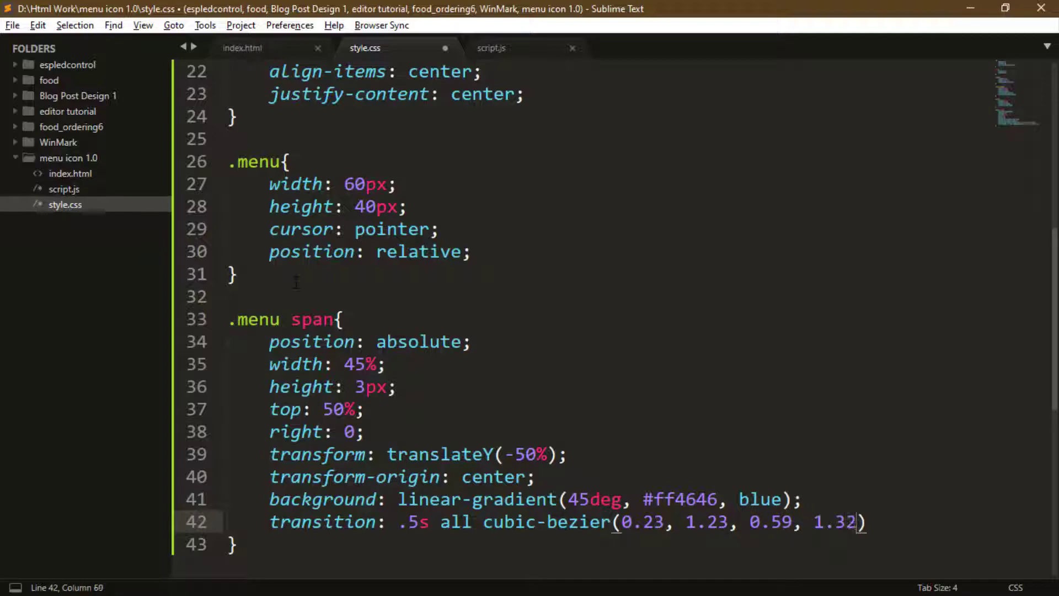
{"action": "type", "text": ";"}
{"action": "scroll", "coordinate": [308, 377], "scroll_direction": "down", "scroll_amount": 3}
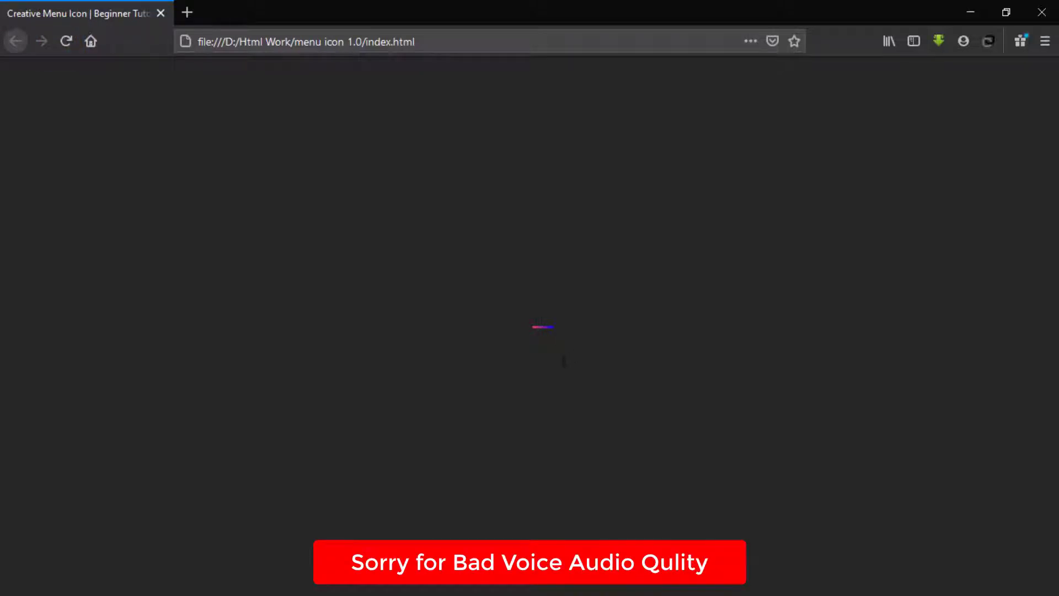
Add a .menu.active span rule with opacity 0 and right 40%, and save
{"action": "key", "text": "alt+Tab"}
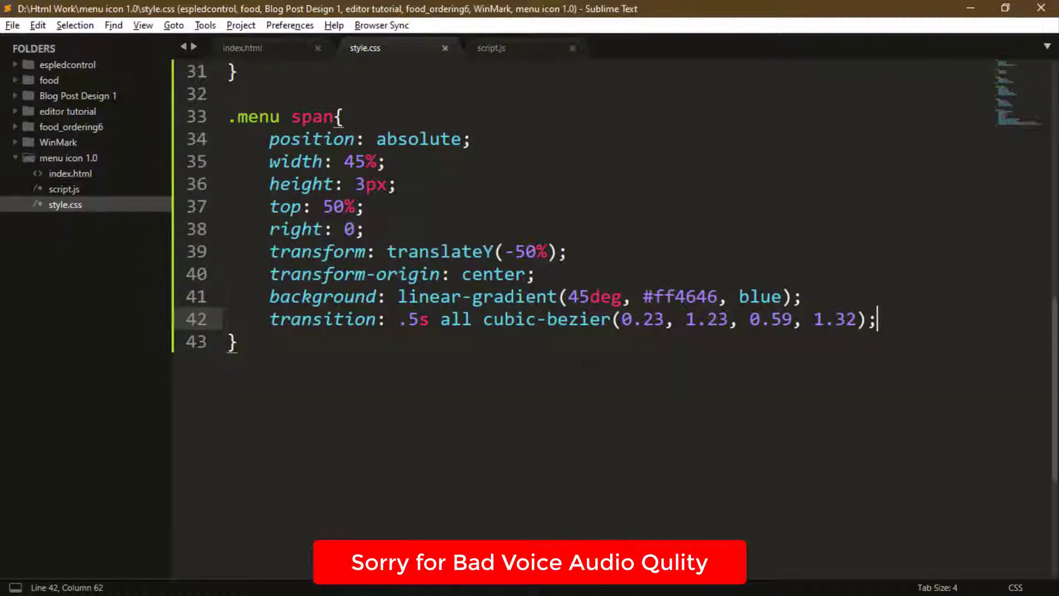
{"action": "scroll", "coordinate": [438, 339], "scroll_direction": "up", "scroll_amount": 1}
{"action": "scroll", "coordinate": [438, 339], "scroll_direction": "down", "scroll_amount": 1}
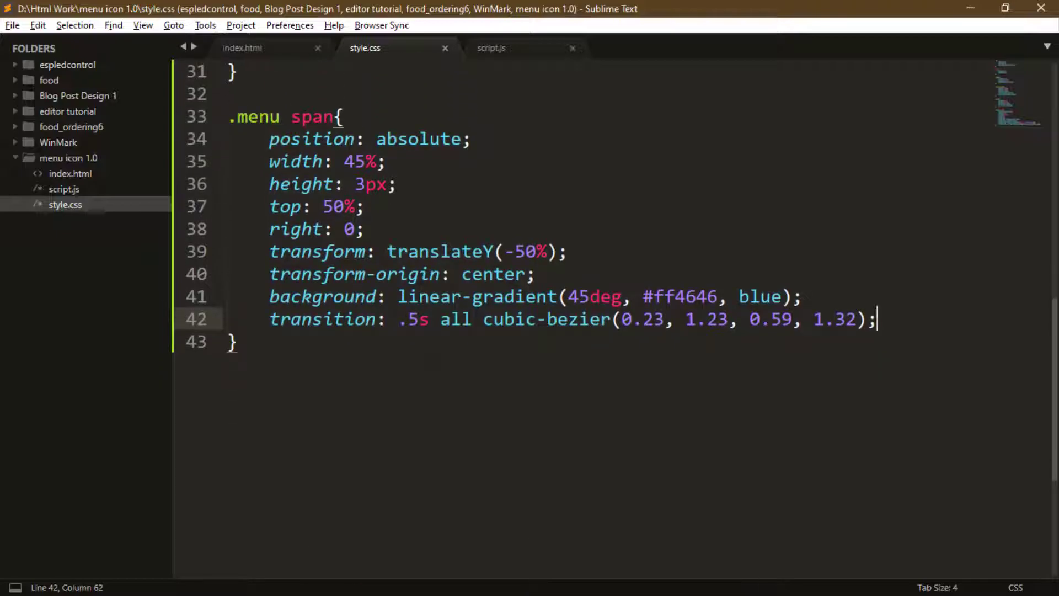
{"action": "left_click", "coordinate": [299, 348]}
{"action": "key", "text": "Return"}
{"action": "key", "text": "Return"}
{"action": "type", "text": ".menu"}
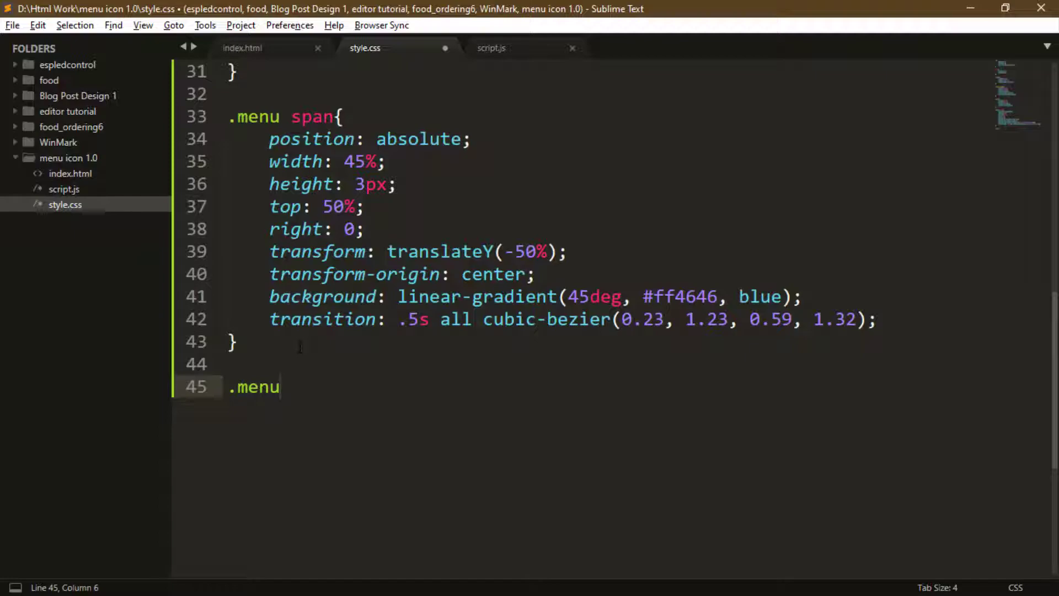
{"action": "type", "text": " span"}
{"action": "key", "text": "BackSpace"}
{"action": "key", "text": "BackSpace"}
{"action": "key", "text": "BackSpace"}
{"action": "type", "text": ".acr"}
{"action": "key", "text": "BackSpace"}
{"action": "type", "text": "tive "}
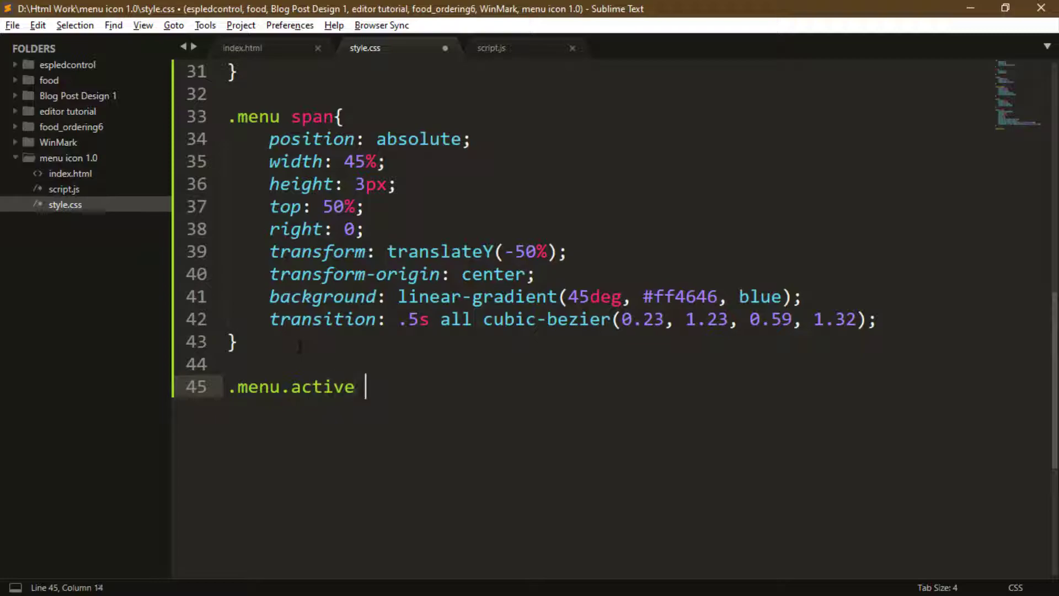
{"action": "type", "text": "span{"}
{"action": "key", "text": "Return"}
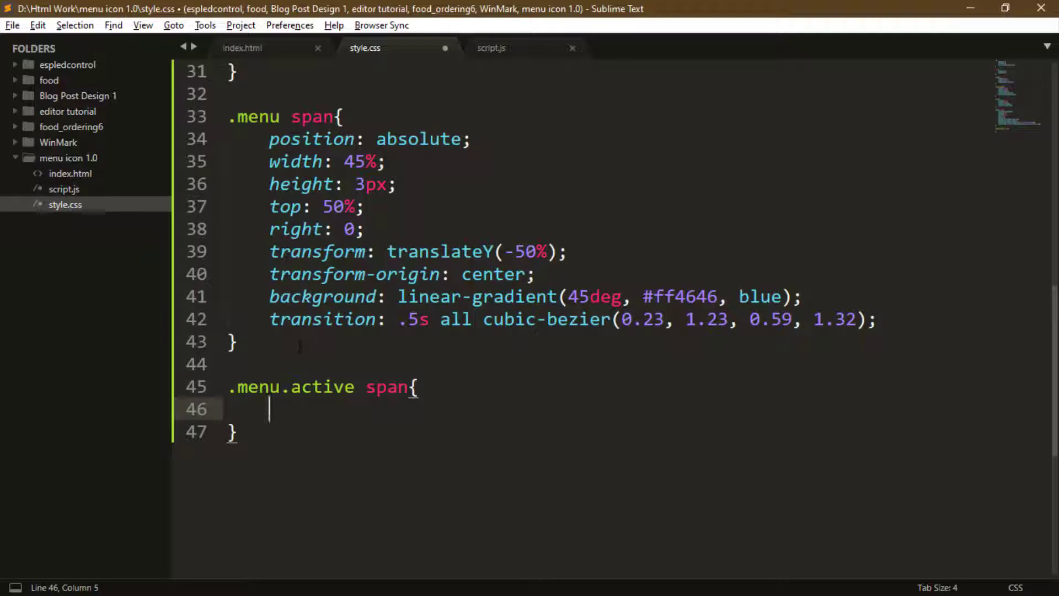
{"action": "type", "text": "opa"}
{"action": "key", "text": "Return"}
{"action": "type", "text": "o"}
{"action": "key", "text": "Tab"}
{"action": "type", "text": "0;"}
{"action": "key", "text": "Return"}
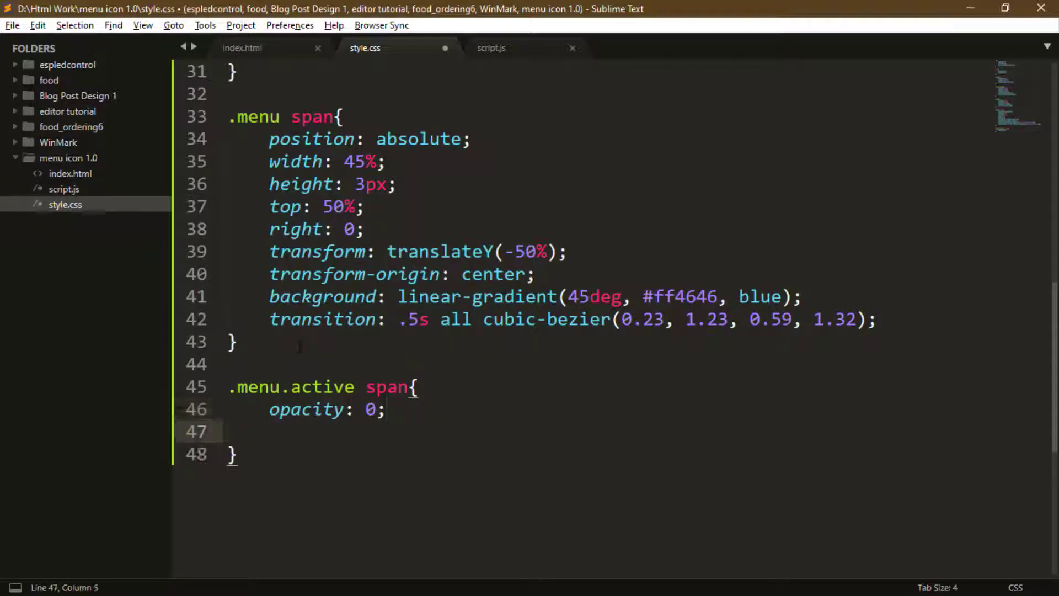
{"action": "type", "text": "righ"}
{"action": "key", "text": "Return"}
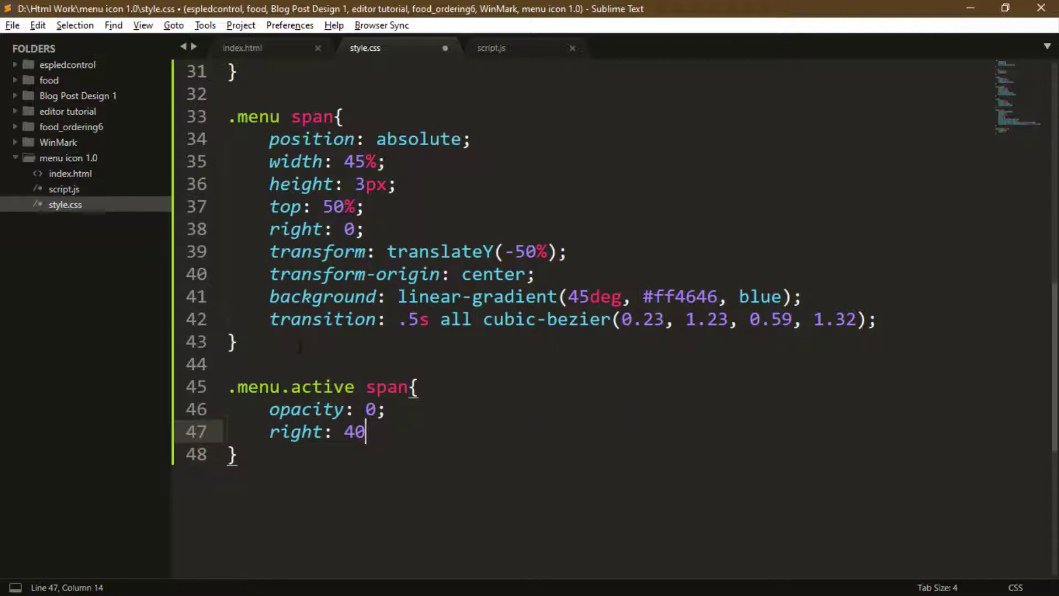
{"action": "type", "text": "%;"}
{"action": "key", "text": "ctrl+s"}
Insert a /* when click on the menu */ comment above the active rule
{"action": "left_click", "coordinate": [277, 364]}
{"action": "key", "text": "Return"}
{"action": "type", "text": "/**/"}
{"action": "key", "text": "Left"}
{"action": "key", "text": "Left"}
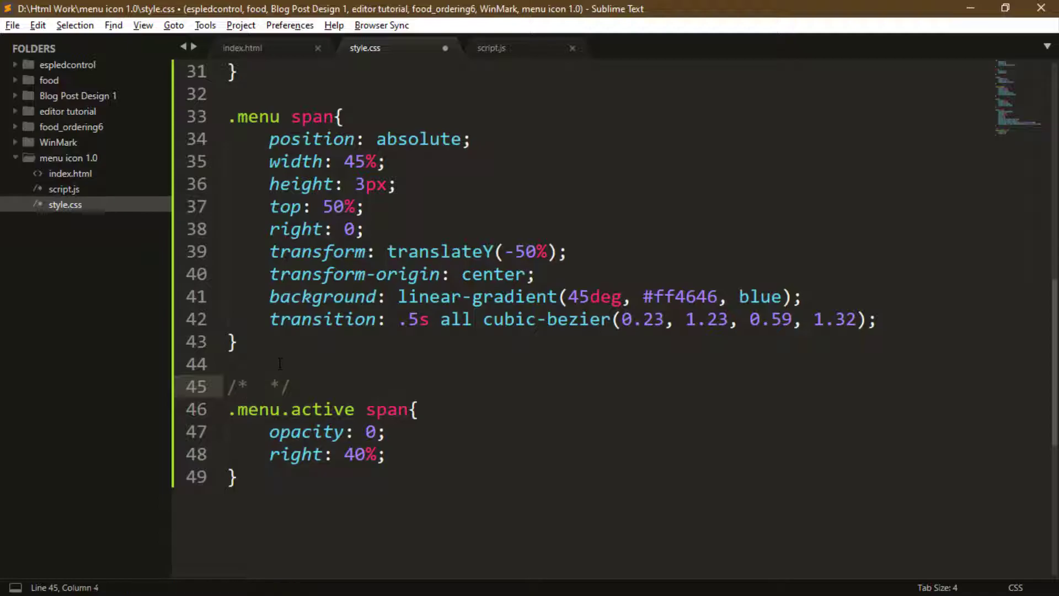
{"action": "type", "text": "when click on the menu"}
{"action": "scroll", "coordinate": [280, 364], "scroll_direction": "down", "scroll_amount": 2}
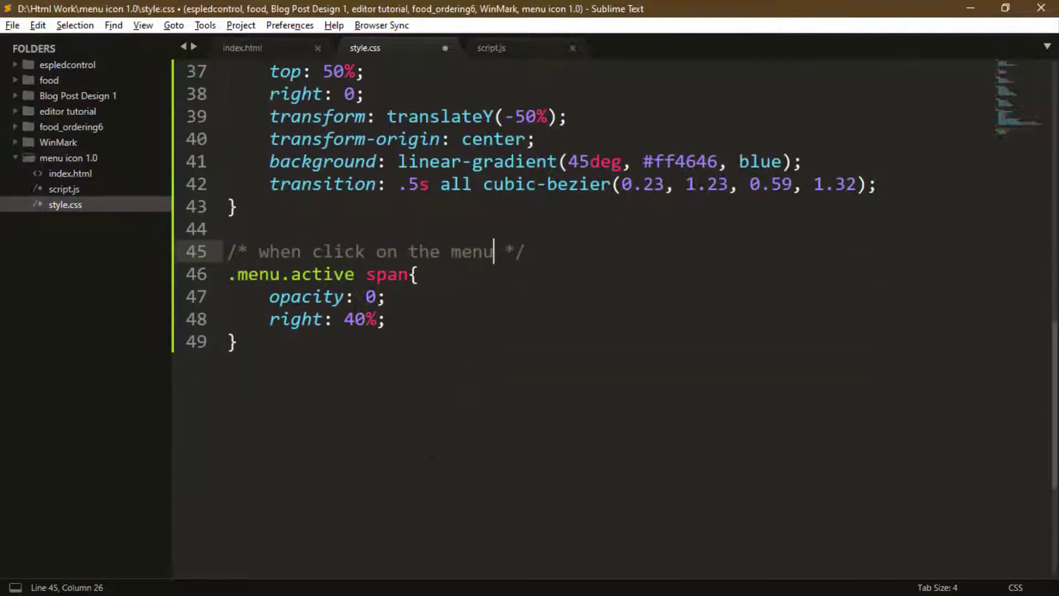
{"action": "left_click", "coordinate": [309, 343]}
Add a .menu span:first-child rule with top 0% and width 100%, and save
{"action": "key", "text": "Return"}
{"action": "key", "text": "Return"}
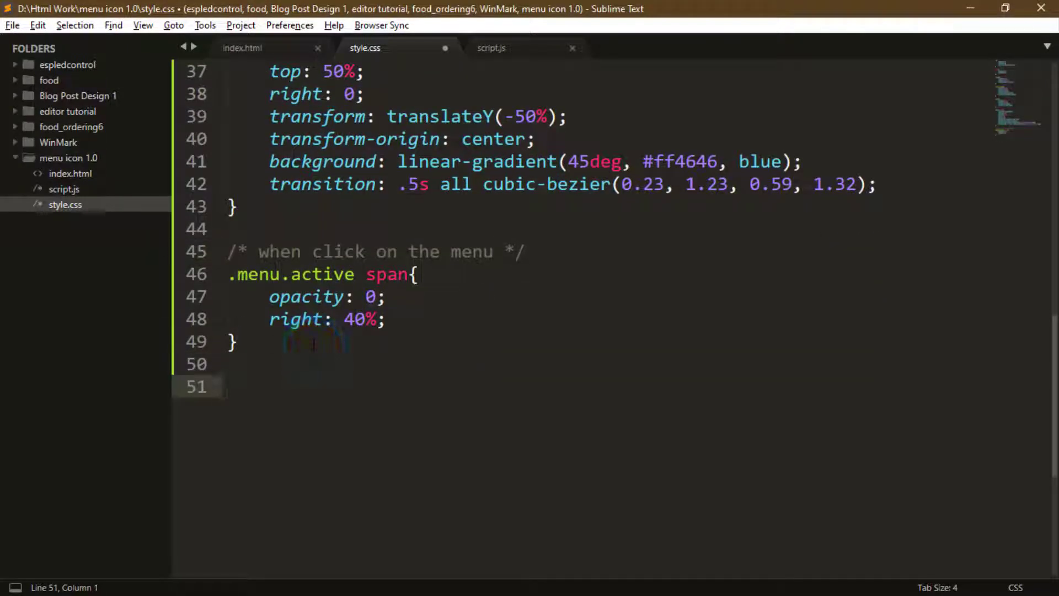
{"action": "type", "text": ".menu span:first-child{"}
{"action": "key", "text": "Return"}
{"action": "type", "text": "top"}
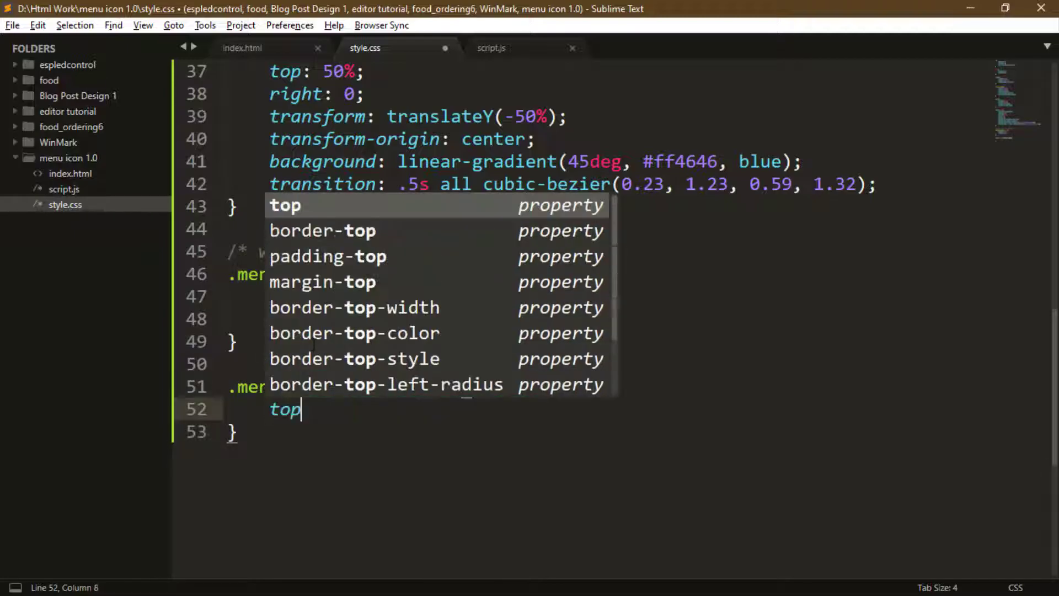
{"action": "key", "text": "Tab"}
{"action": "type", "text": "0"}
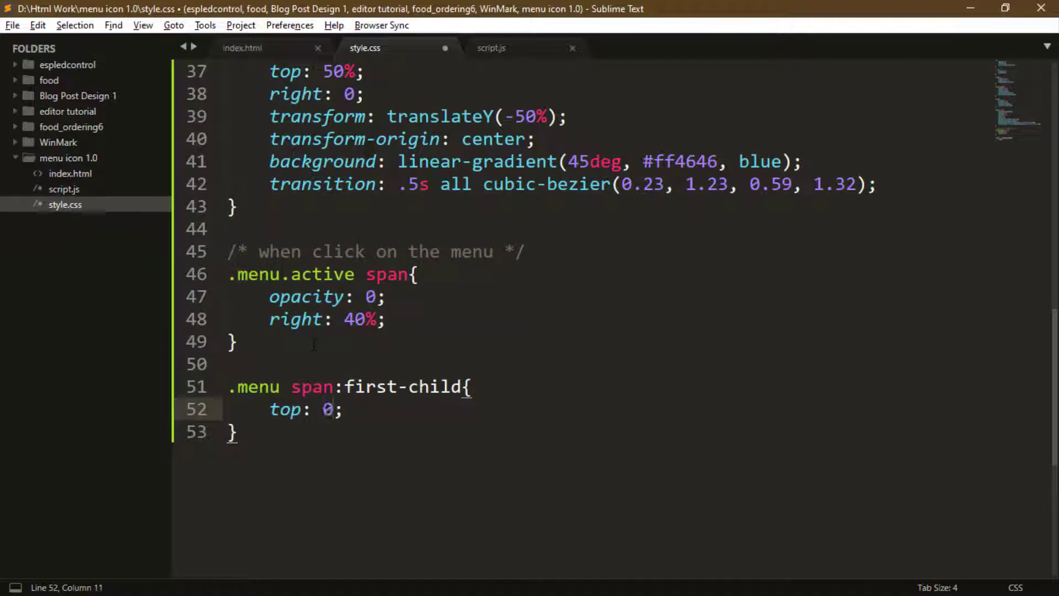
{"action": "type", "text": "%"}
{"action": "key", "text": "Right"}
{"action": "key", "text": "Return"}
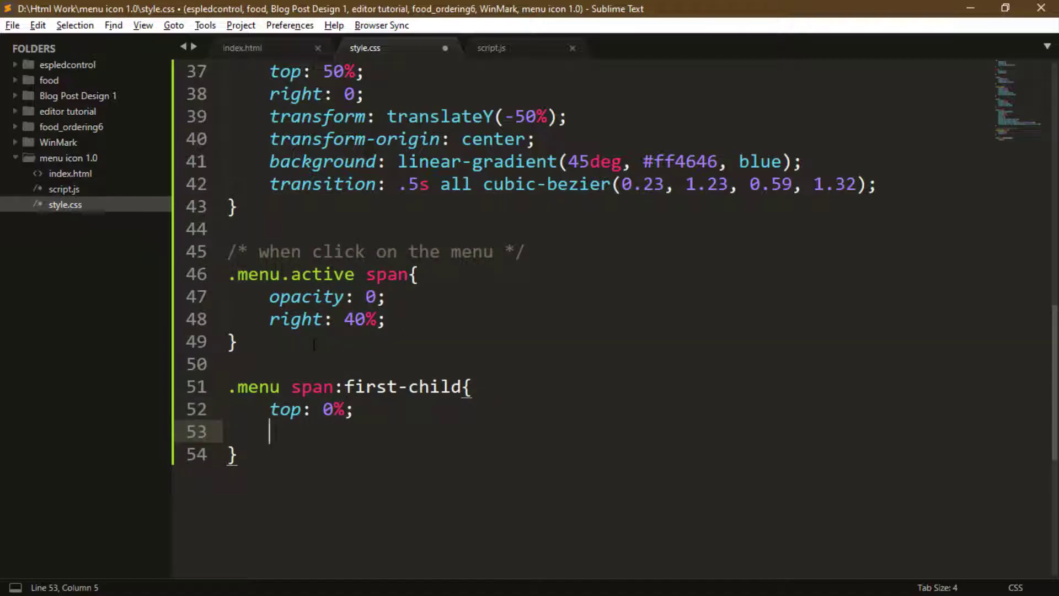
{"action": "type", "text": "wid"}
{"action": "key", "text": "Tab"}
{"action": "type", "text": "100%;"}
{"action": "key", "text": "ctrl+s"}
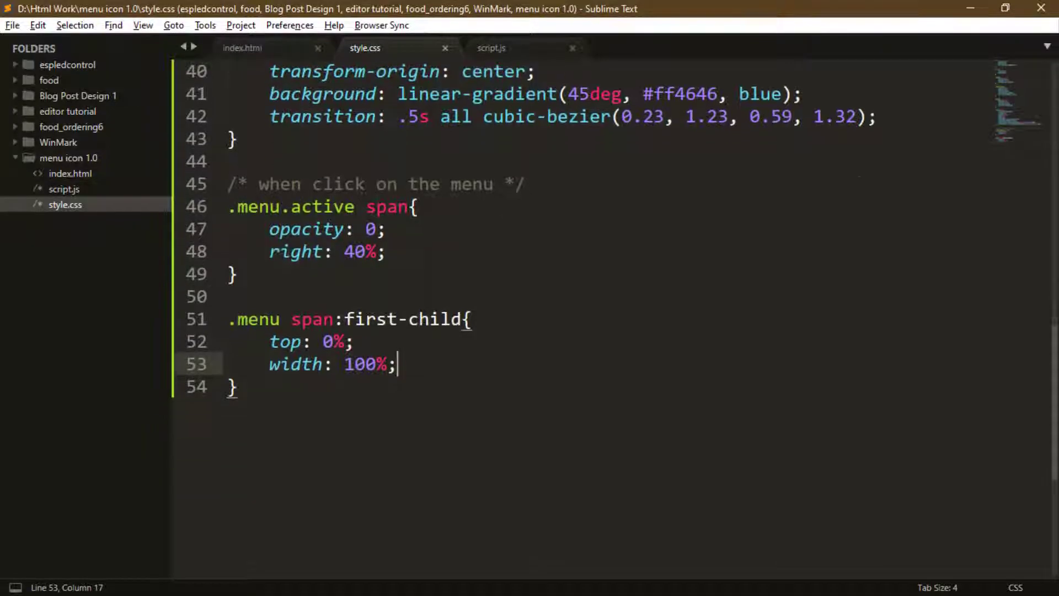
Copy the 'when click on the menu' comment and paste it below the first-child rule
{"action": "left_click_drag", "start_coordinate": [228, 185], "coordinate": [527, 186]}
{"action": "key", "text": "ctrl+c"}
{"action": "left_click", "coordinate": [284, 381]}
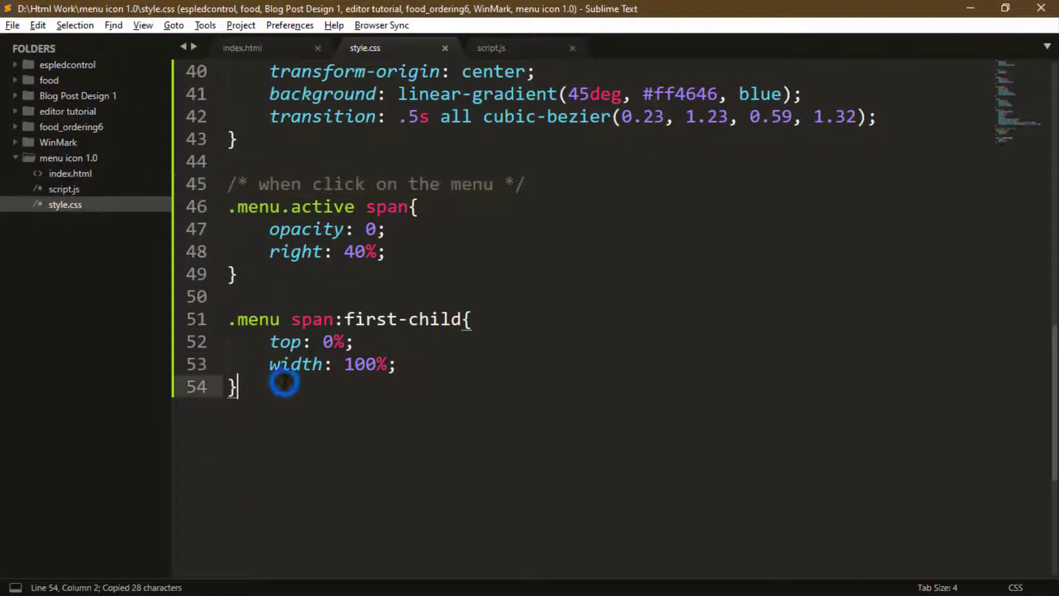
{"action": "key", "text": "Return"}
{"action": "key", "text": "Return"}
{"action": "key", "text": "ctrl+v"}
{"action": "key", "text": "Return"}
{"action": "type", "text": ".menu.active span:first-child"}
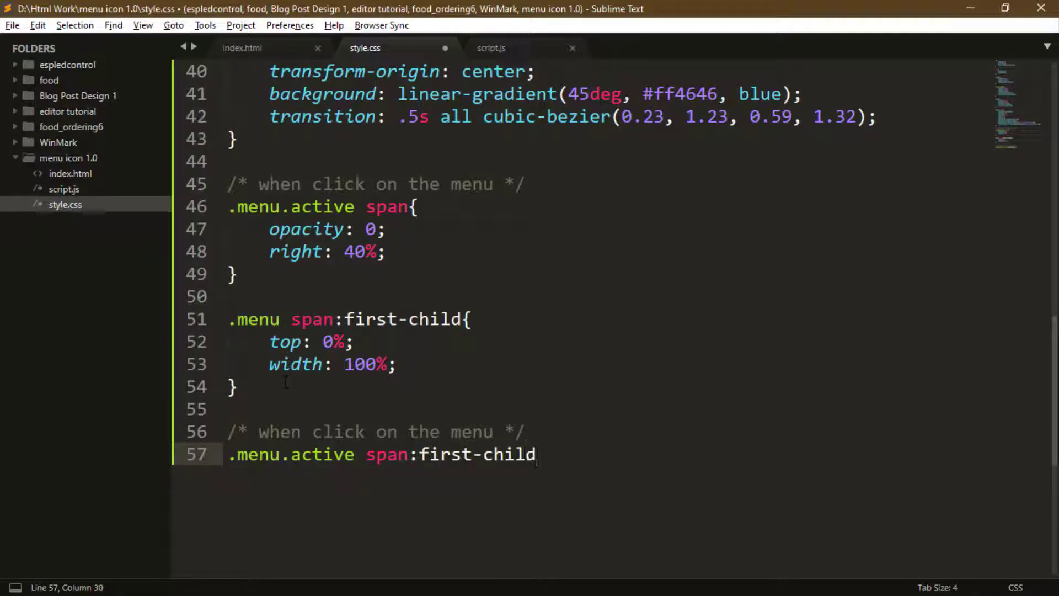
{"action": "type", "text": "{"}
Give .menu.active span:first-child top 50% and a rotateZ(-45deg) transform
{"action": "key", "text": "Return"}
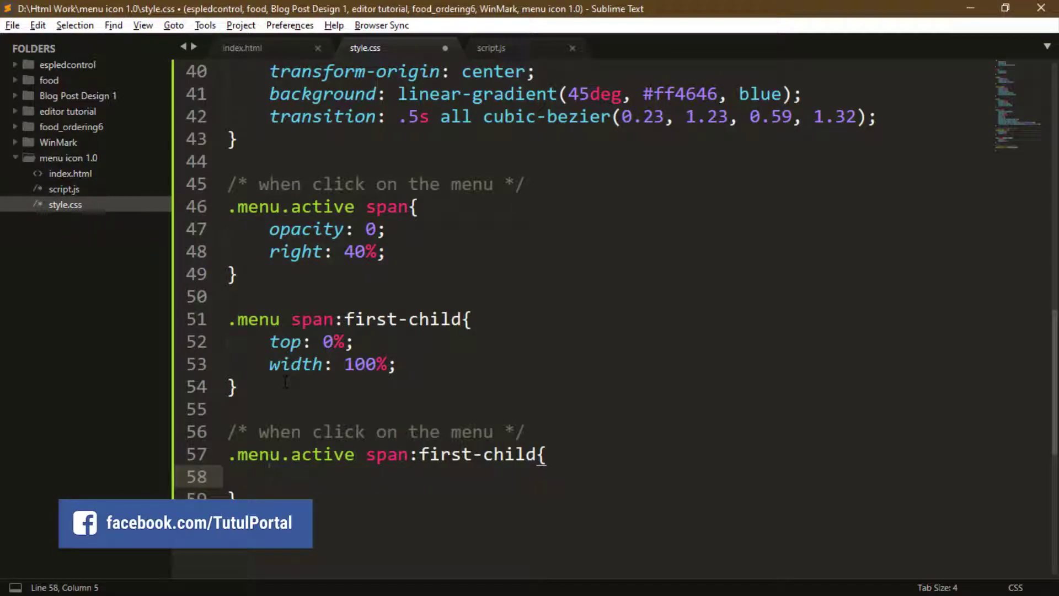
{"action": "type", "text": "top"}
{"action": "key", "text": "Return"}
{"action": "type", "text": "50%;"}
{"action": "key", "text": "Tab"}
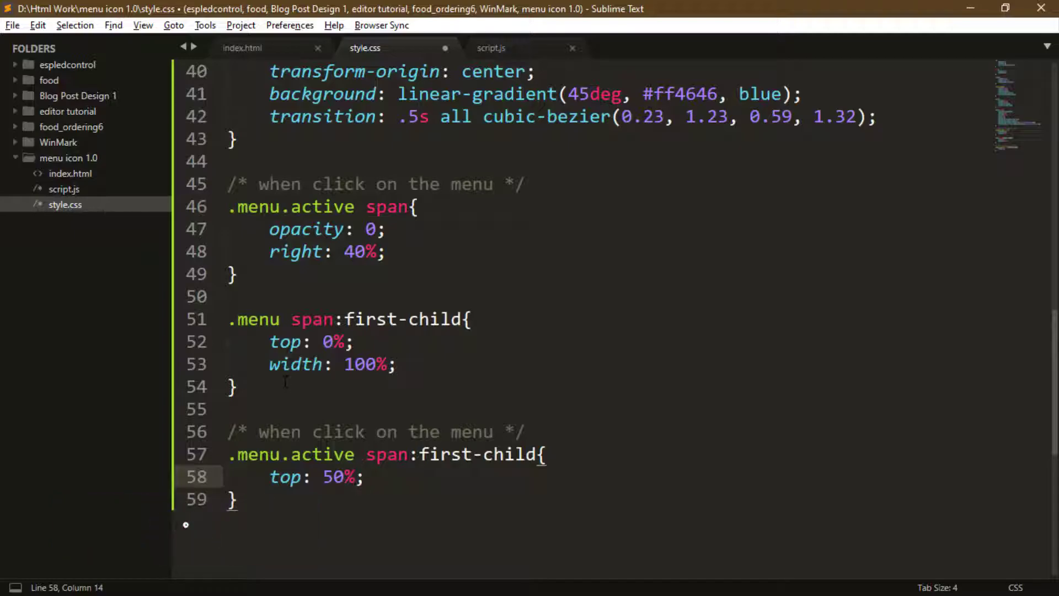
{"action": "key", "text": "Return"}
{"action": "type", "text": "trans"}
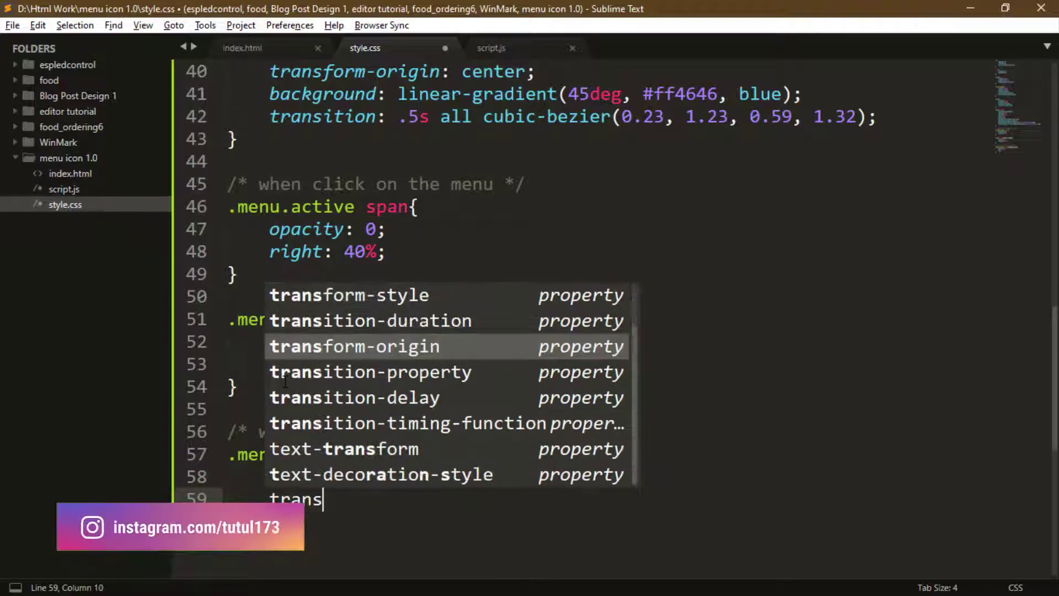
{"action": "key", "text": "Down"}
{"action": "key", "text": "Down"}
{"action": "key", "text": "Down"}
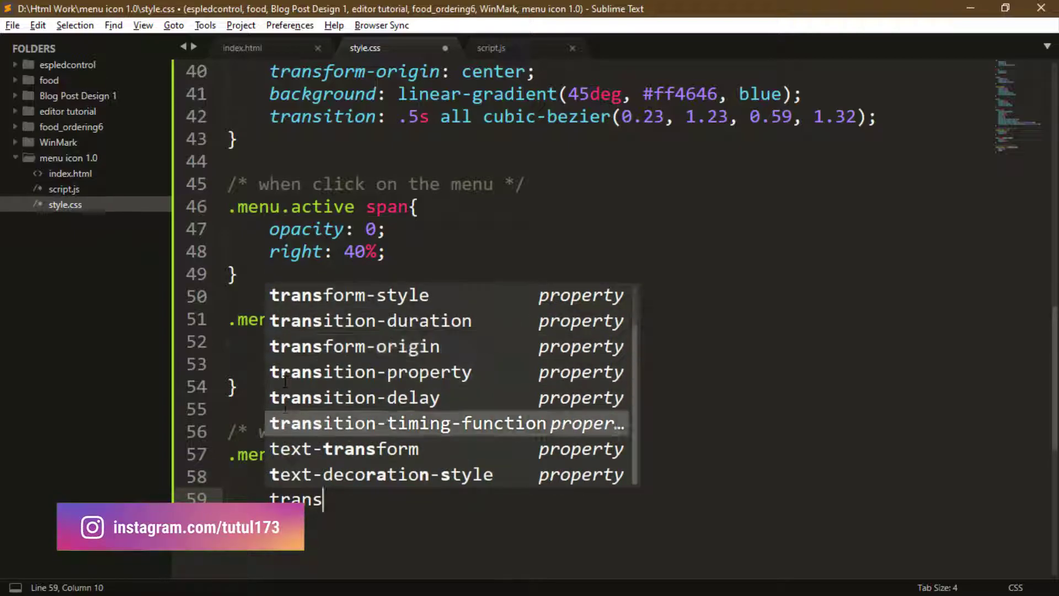
{"action": "type", "text": "form"}
{"action": "key", "text": "Return"}
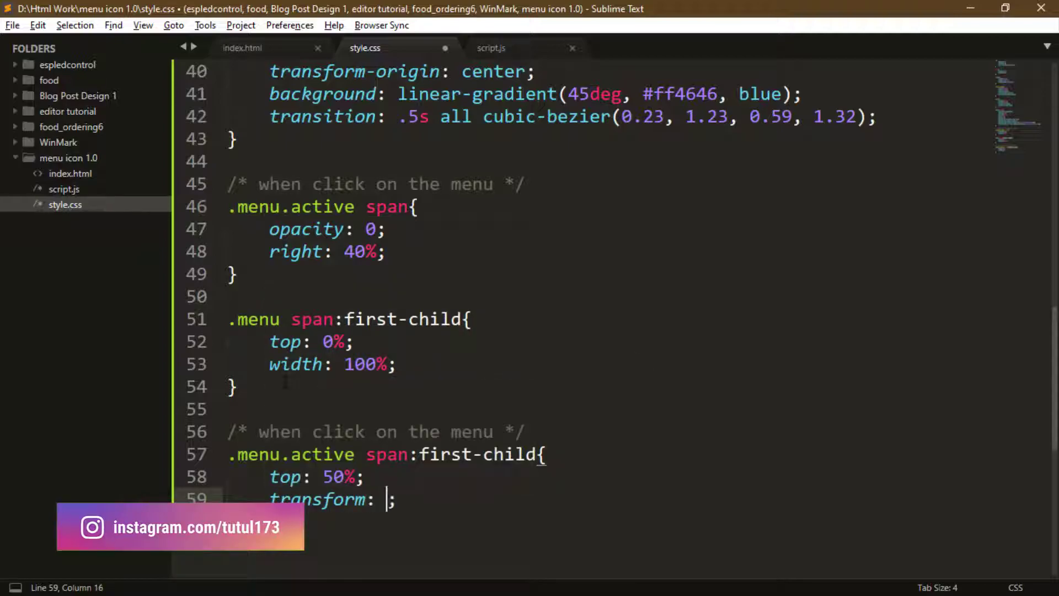
{"action": "type", "text": "rote"}
{"action": "key", "text": "Down"}
{"action": "key", "text": "Down"}
{"action": "key", "text": "Down"}
{"action": "key", "text": "Down"}
{"action": "key", "text": "Return"}
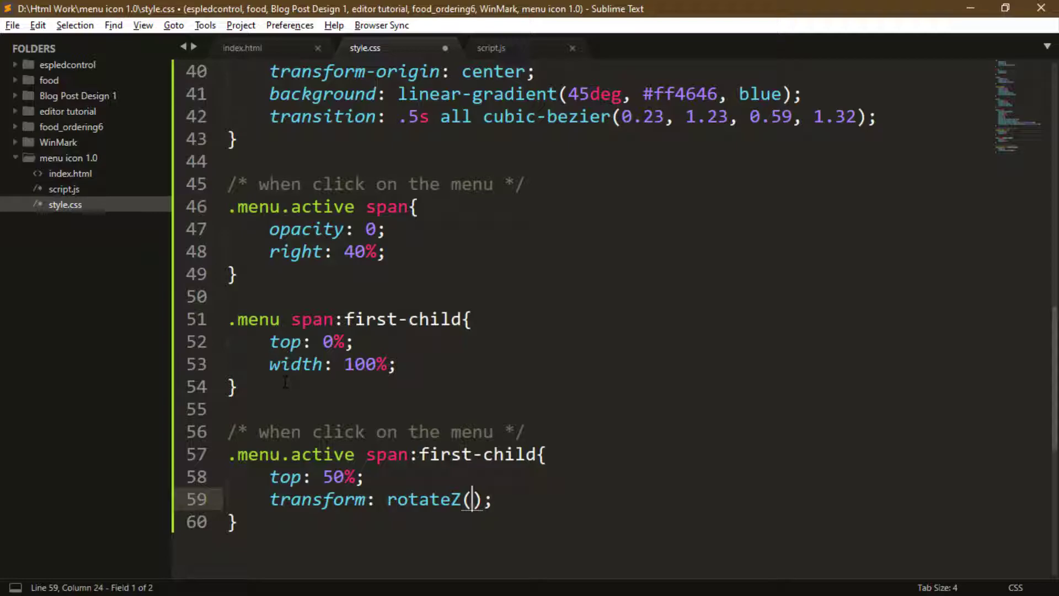
{"action": "type", "text": "45"}
{"action": "key", "text": "BackSpace"}
{"action": "key", "text": "BackSpace"}
{"action": "type", "text": "-45deg"}
{"action": "key", "text": "Tab"}
{"action": "type", "text": "translateY(-50%"}
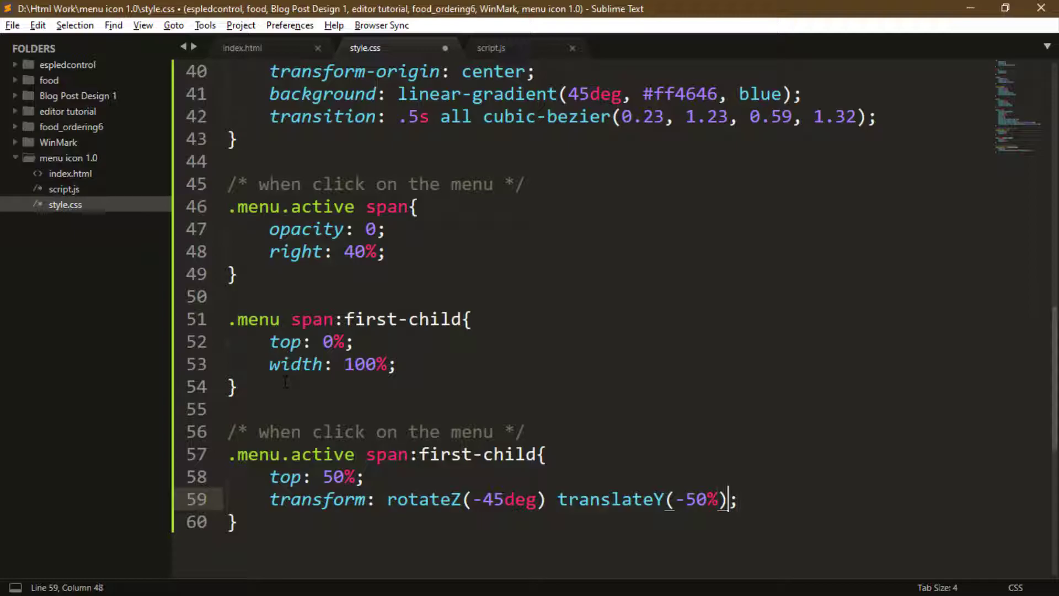
Add full width, opacity 1, right 0 and a #ff4646 gradient background, then save
{"action": "key", "text": "Return"}
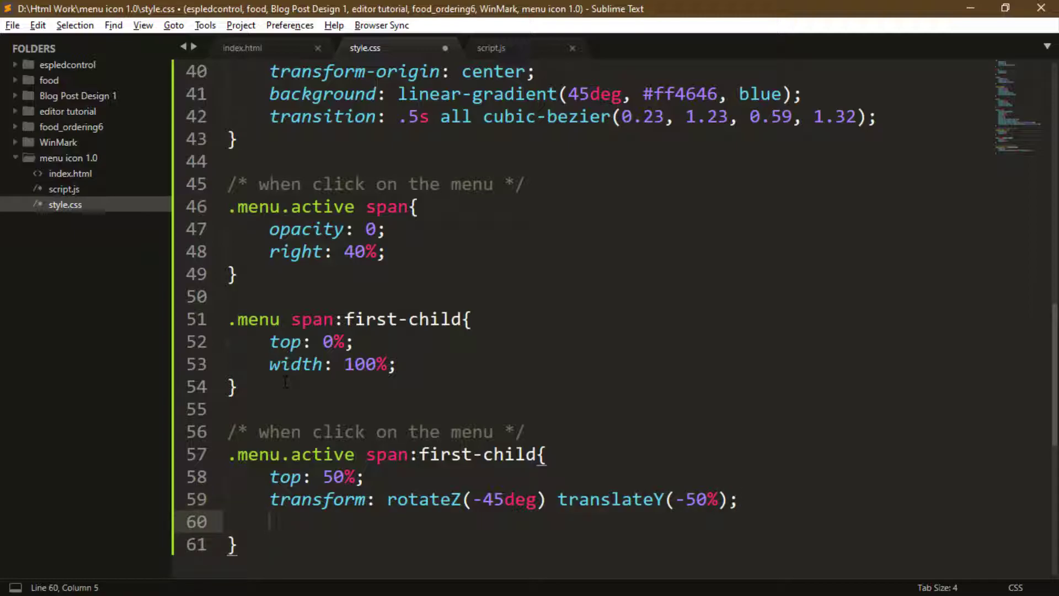
{"action": "type", "text": "wid"}
{"action": "key", "text": "Tab"}
{"action": "type", "text": "100%;"}
{"action": "key", "text": "Return"}
{"action": "type", "text": "opac"}
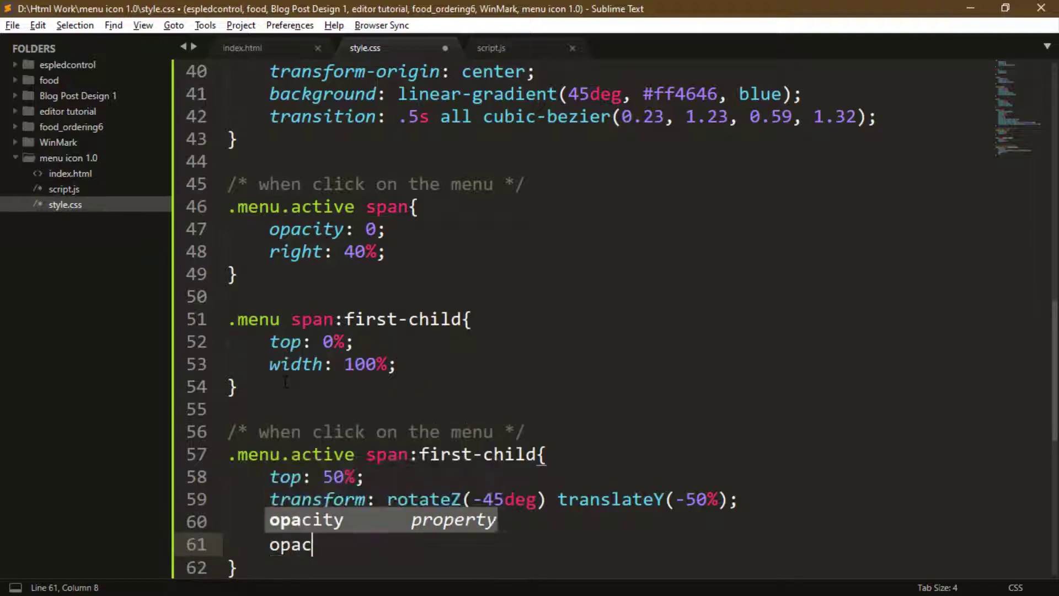
{"action": "key", "text": "Tab"}
{"action": "type", "text": "1;"}
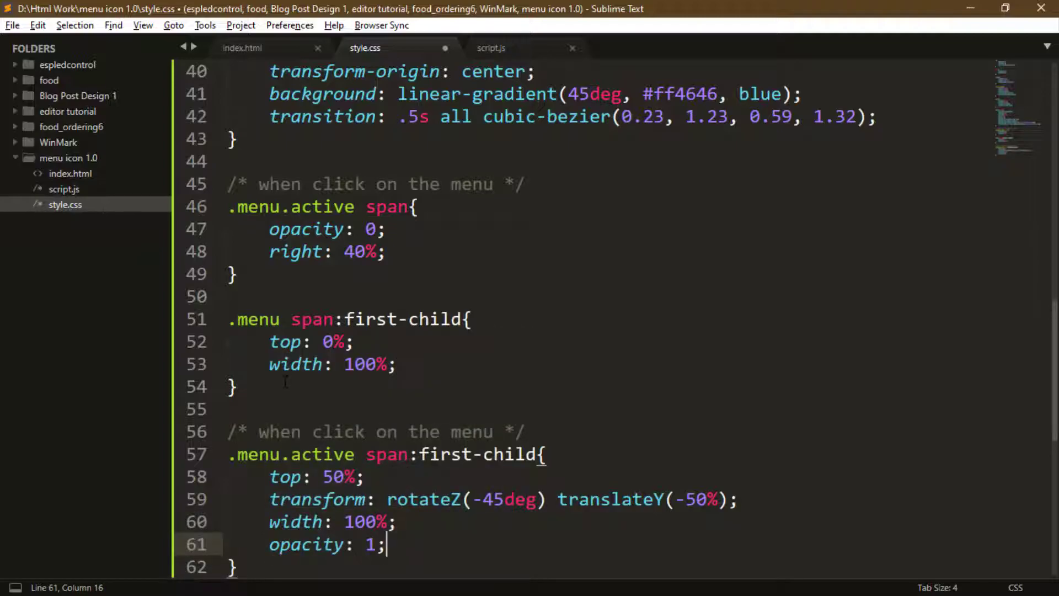
{"action": "key", "text": "Return"}
{"action": "type", "text": "rig"}
{"action": "key", "text": "Tab"}
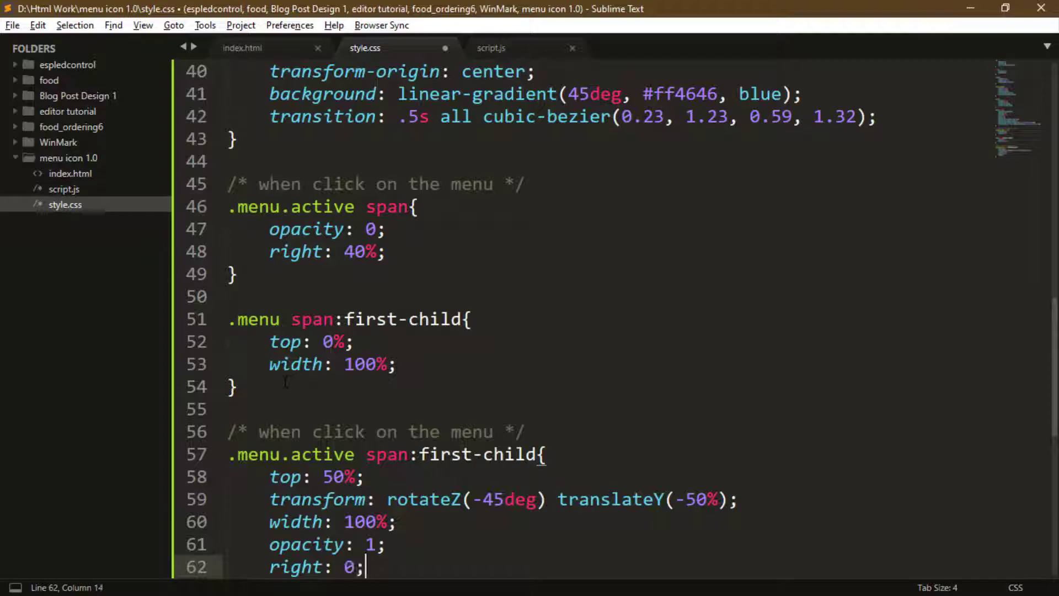
{"action": "scroll", "coordinate": [286, 382], "scroll_direction": "down", "scroll_amount": 3}
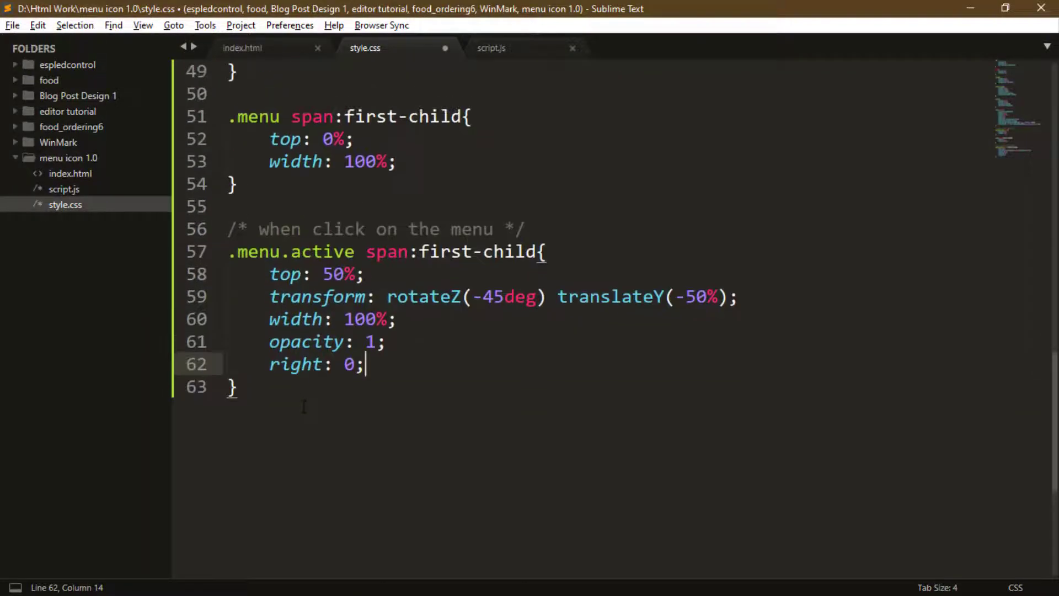
{"action": "key", "text": "Return"}
{"action": "type", "text": "back"}
{"action": "key", "text": "Tab"}
{"action": "type", "text": "linear-gradient(45deg, #f"}
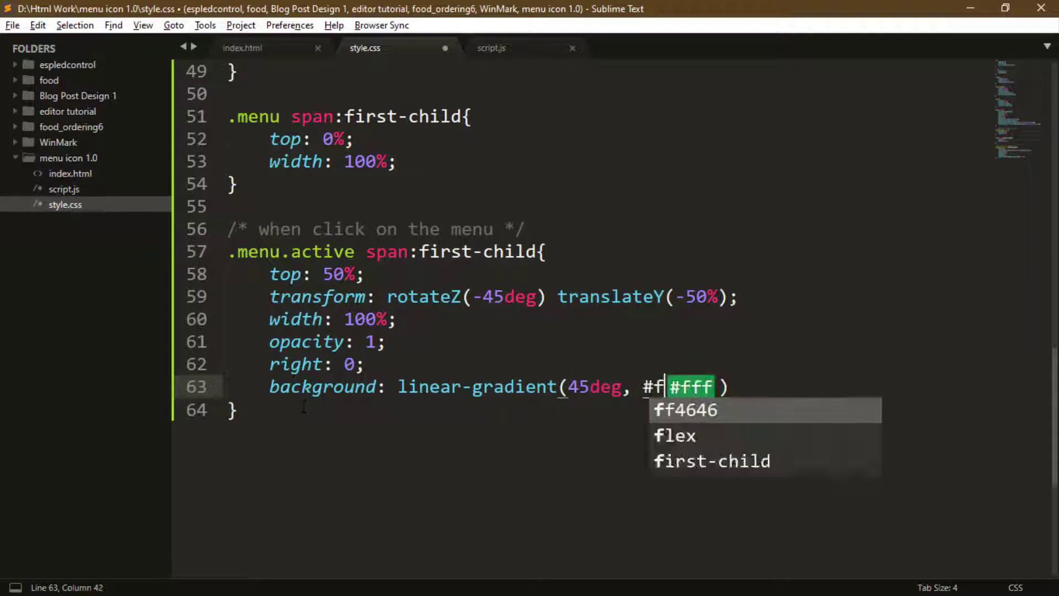
{"action": "type", "text": "f4646, "}
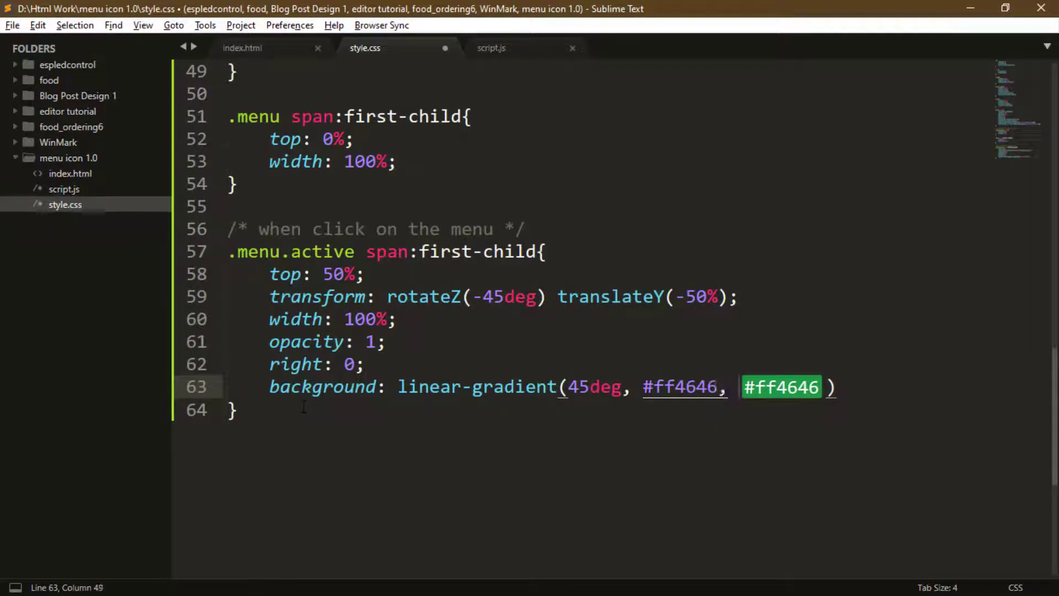
{"action": "type", "text": "#ff4646);"}
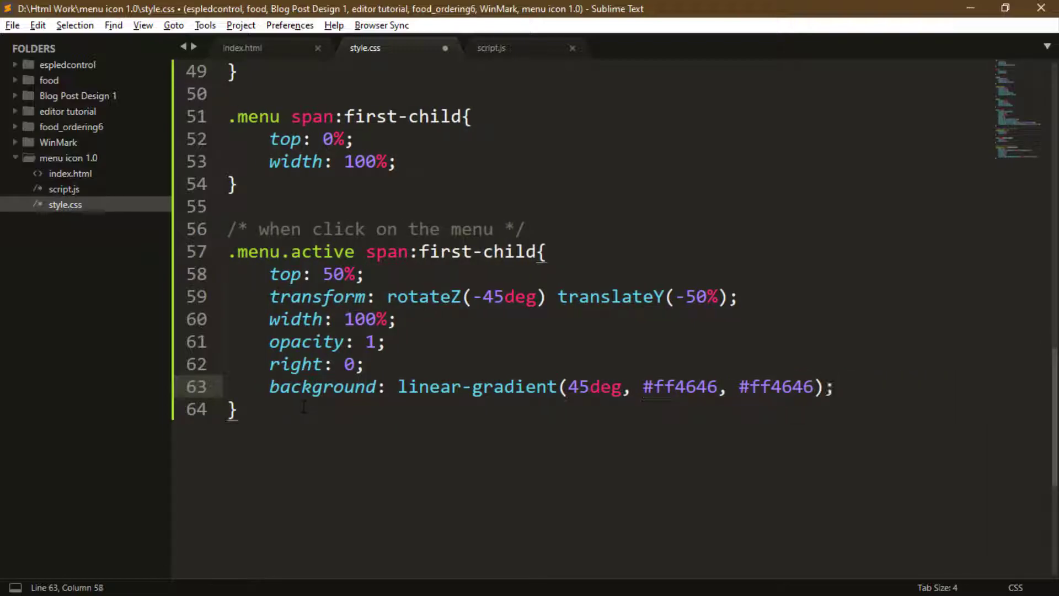
{"action": "key", "text": "ctrl+s"}
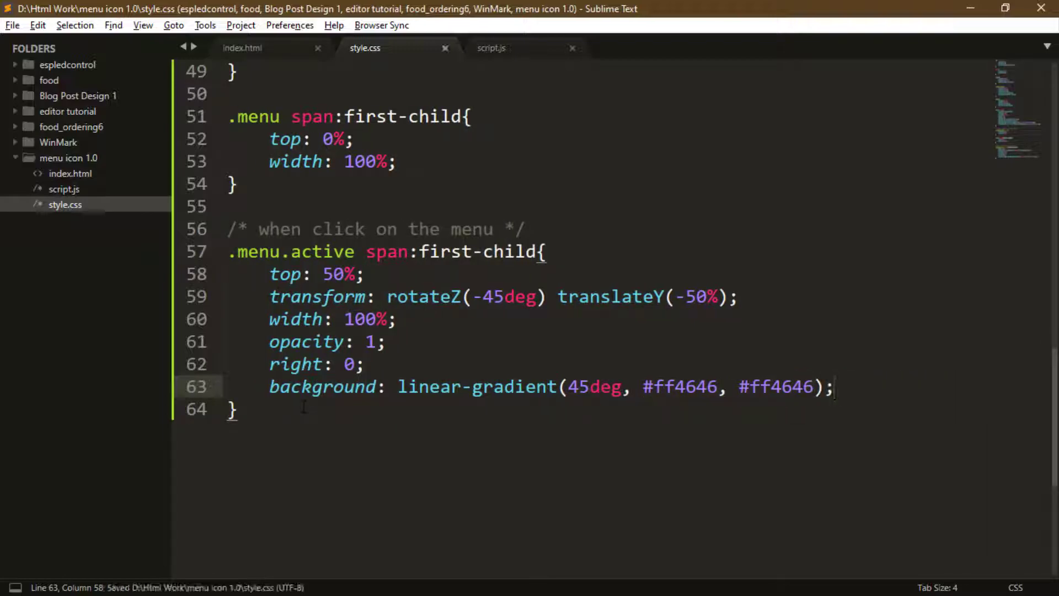
Duplicate the first-child rule blocks below the existing rules
{"action": "left_click_drag", "start_coordinate": [230, 117], "coordinate": [238, 409]}
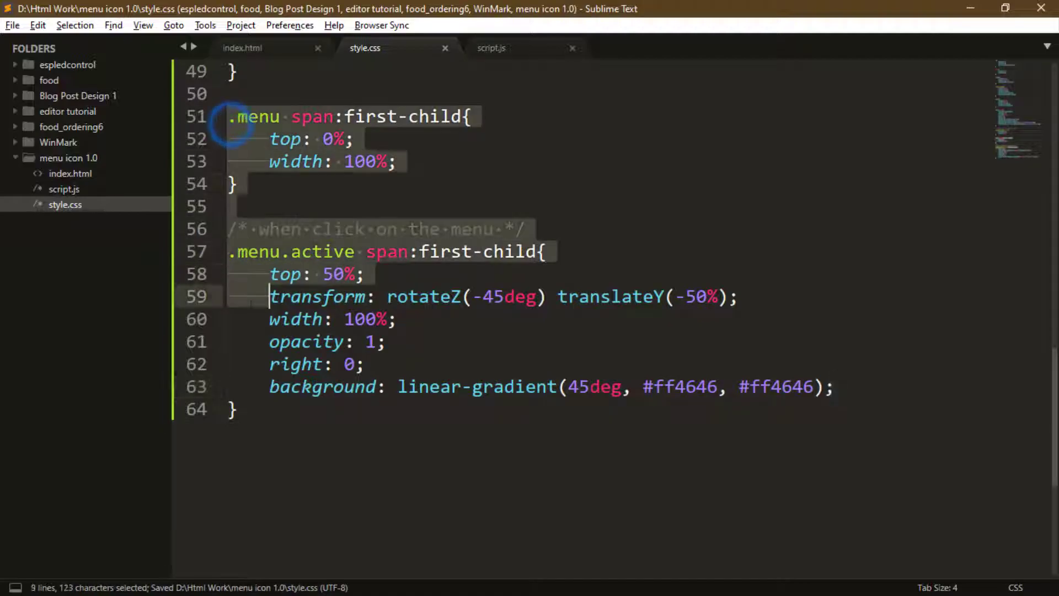
{"action": "right_click", "coordinate": [268, 347]}
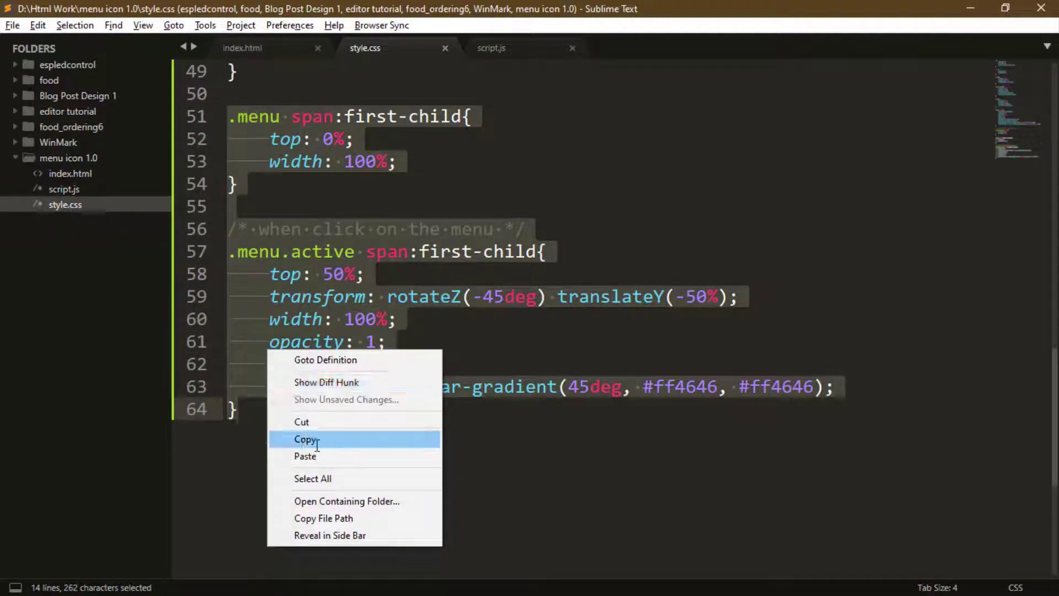
{"action": "left_click", "coordinate": [316, 440]}
{"action": "left_click", "coordinate": [260, 409]}
{"action": "key", "text": "Return"}
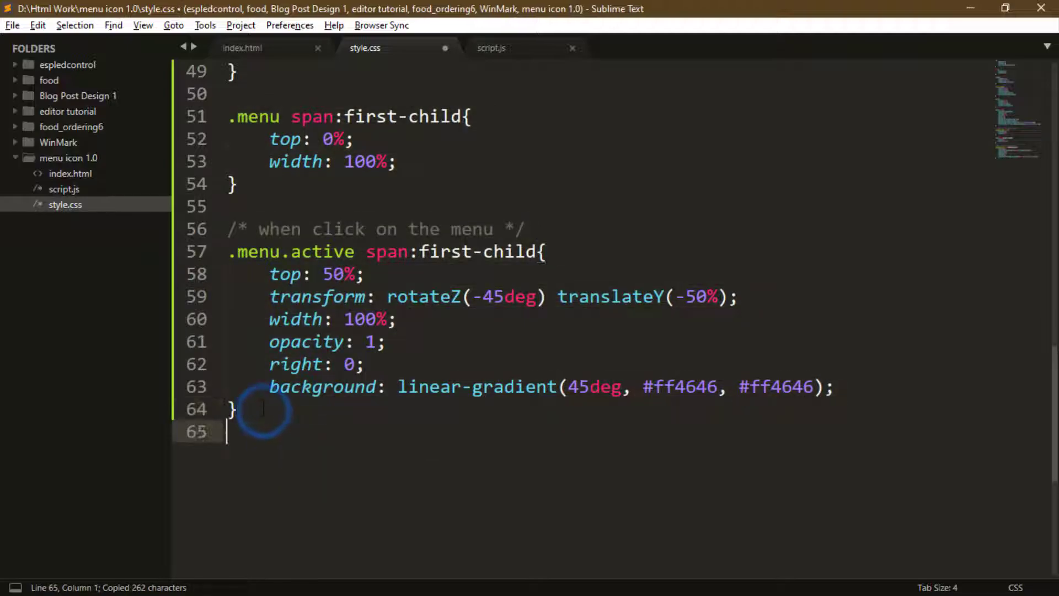
{"action": "key", "text": "Return"}
{"action": "key", "text": "ctrl+v"}
{"action": "scroll", "coordinate": [541, 411], "scroll_direction": "down", "scroll_amount": 1}
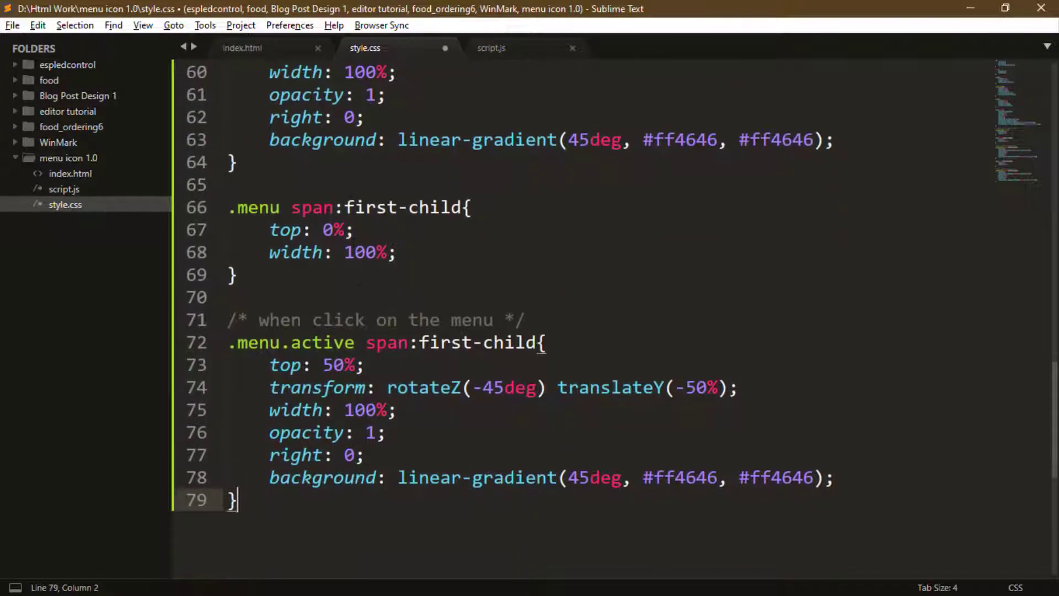
Change the copies to last-child with top 100%, width 75% and +45deg rotation, then save
{"action": "double_click", "coordinate": [371, 207]}
{"action": "type", "text": "last"}
{"action": "double_click", "coordinate": [438, 341]}
{"action": "type", "text": "last"}
{"action": "left_click", "coordinate": [324, 229]}
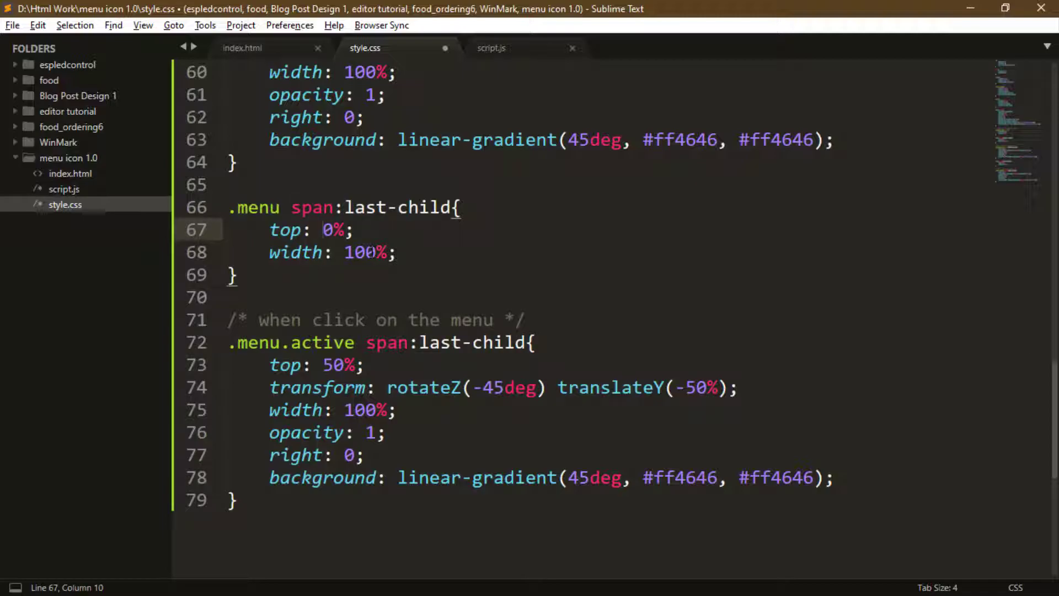
{"action": "type", "text": "10"}
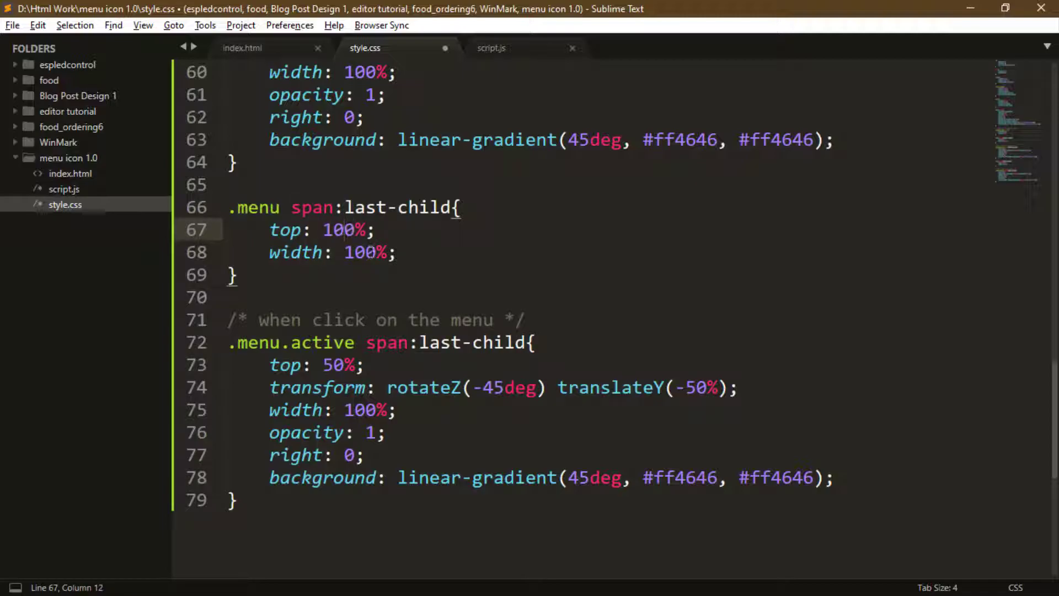
{"action": "left_click_drag", "start_coordinate": [345, 252], "coordinate": [377, 253]}
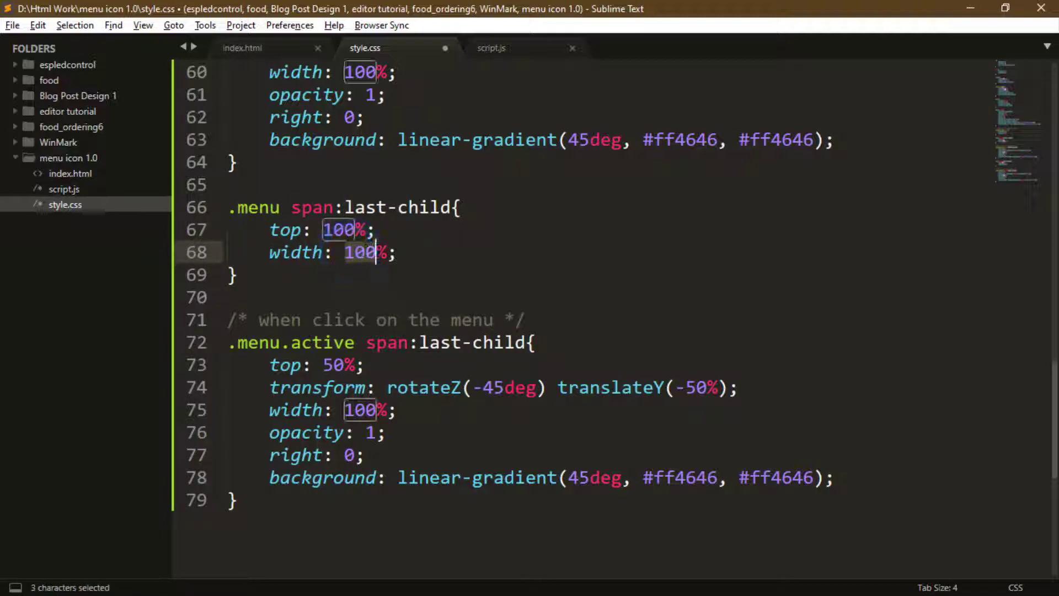
{"action": "type", "text": "65"}
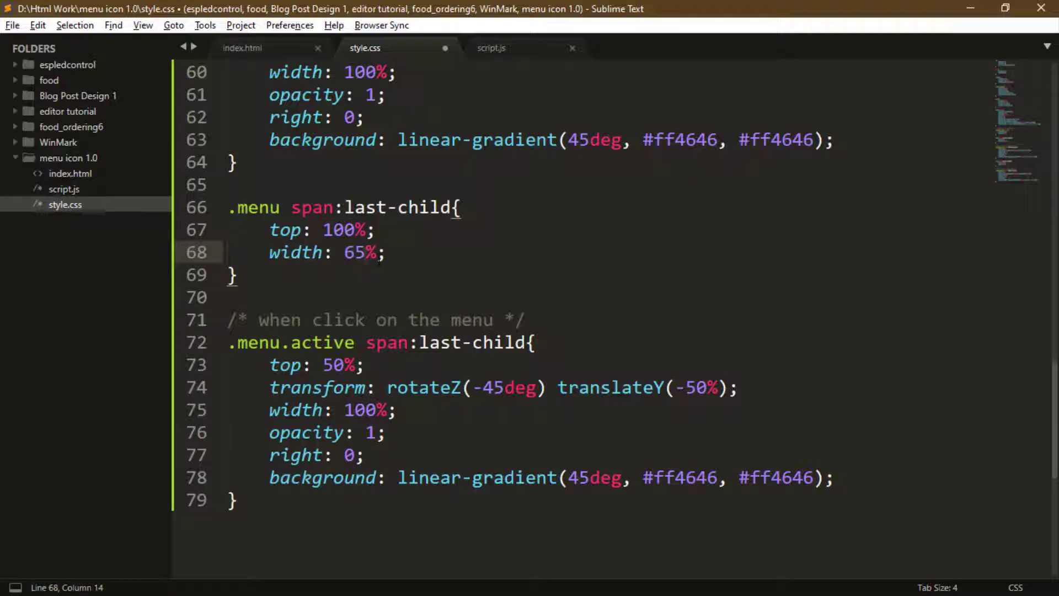
{"action": "left_click_drag", "start_coordinate": [345, 252], "coordinate": [355, 252]}
{"action": "type", "text": "7"}
{"action": "scroll", "coordinate": [444, 298], "scroll_direction": "down", "scroll_amount": 2}
{"action": "double_click", "coordinate": [445, 207]}
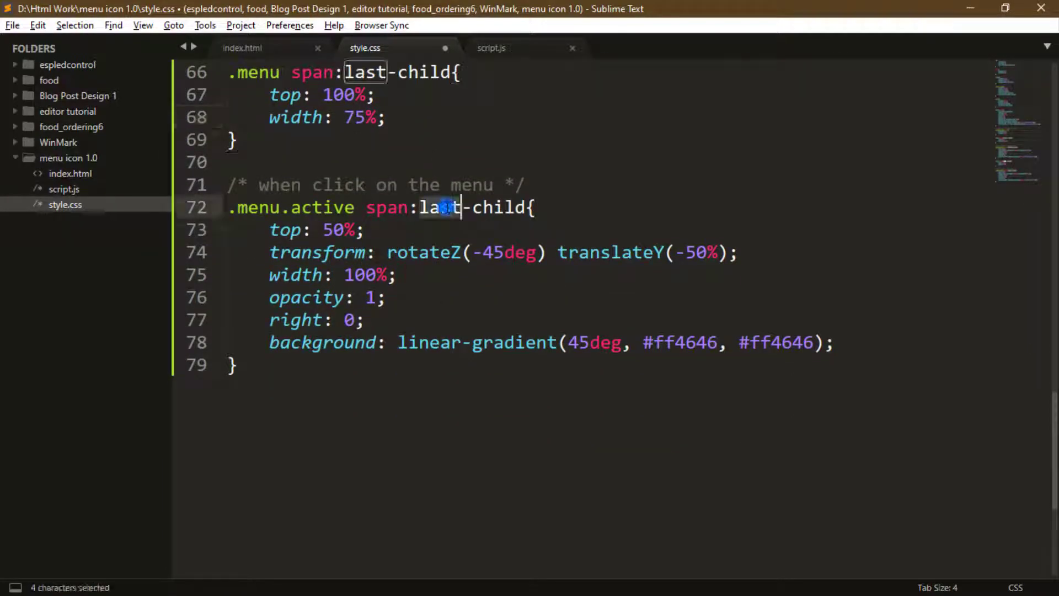
{"action": "left_click", "coordinate": [351, 231]}
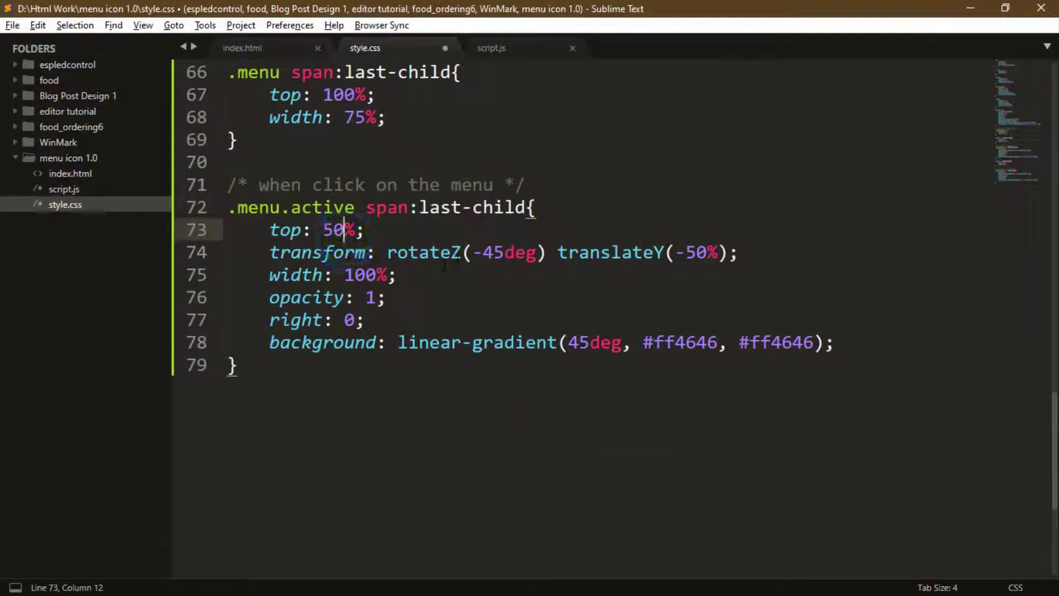
{"action": "left_click", "coordinate": [482, 252]}
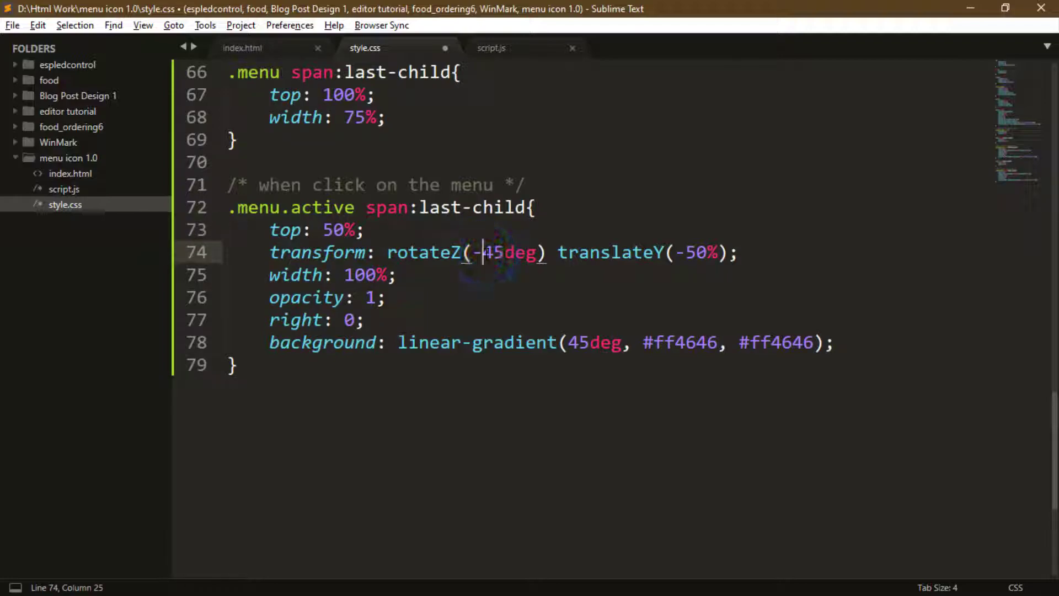
{"action": "key", "text": "BackSpace"}
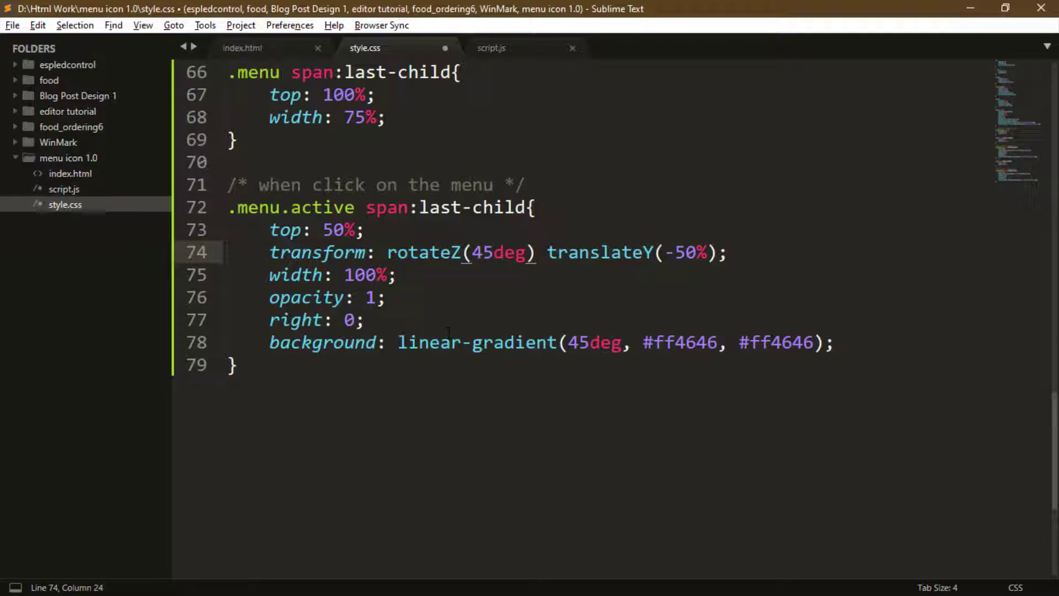
{"action": "left_click", "coordinate": [570, 343]}
{"action": "left_click", "coordinate": [610, 342]}
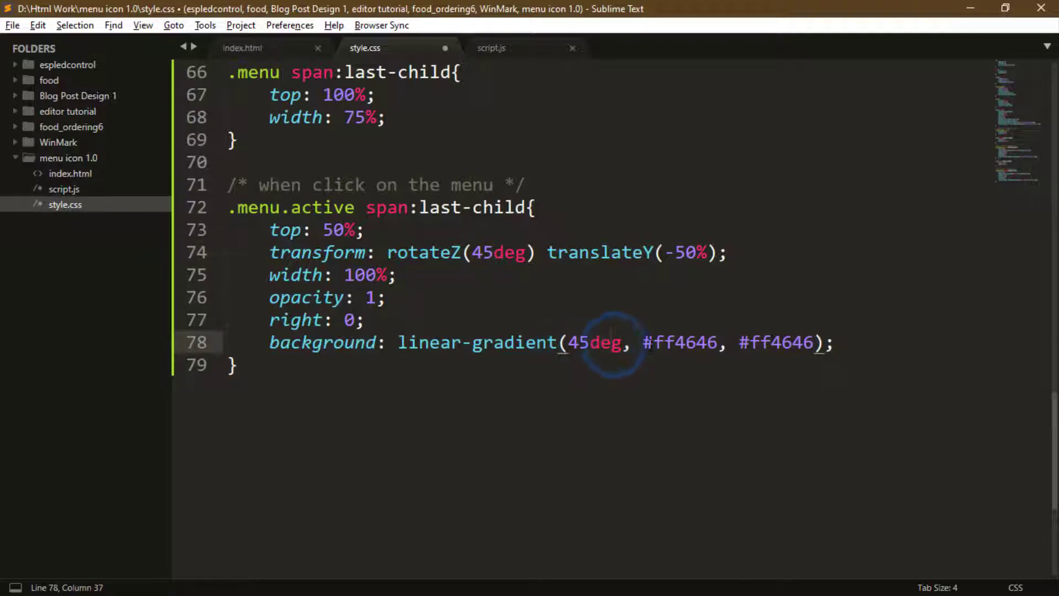
{"action": "key", "text": "ctrl+s"}
{"action": "scroll", "coordinate": [578, 373], "scroll_direction": "up", "scroll_amount": 3}
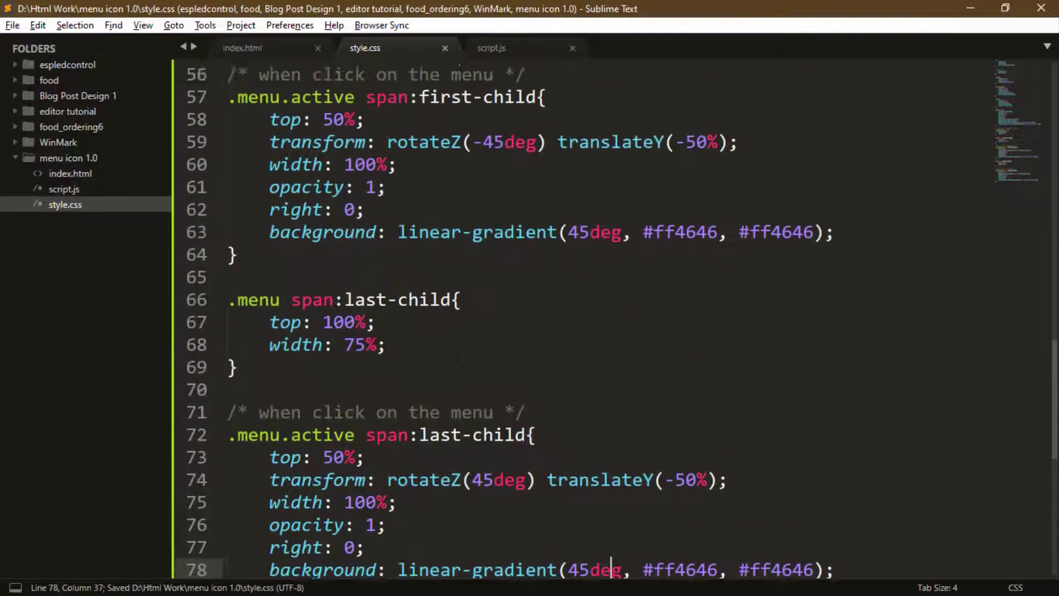
{"action": "scroll", "coordinate": [578, 374], "scroll_direction": "up", "scroll_amount": 1}
{"action": "scroll", "coordinate": [579, 332], "scroll_direction": "up", "scroll_amount": 1}
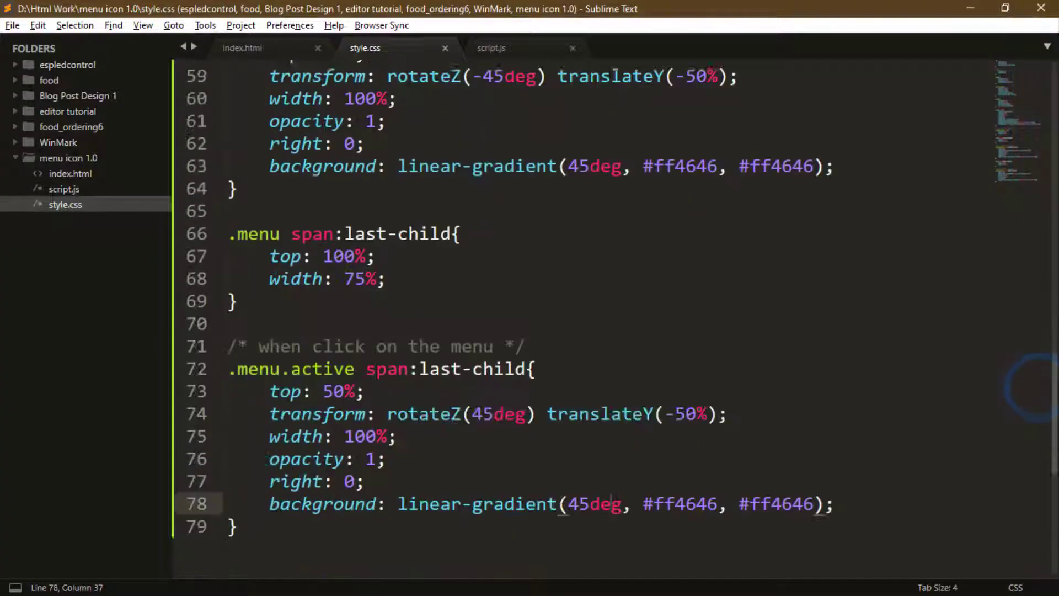
In script.js, write a $(document).ready handler where clicking .menu toggles 'active', then save
{"action": "left_click", "coordinate": [526, 49]}
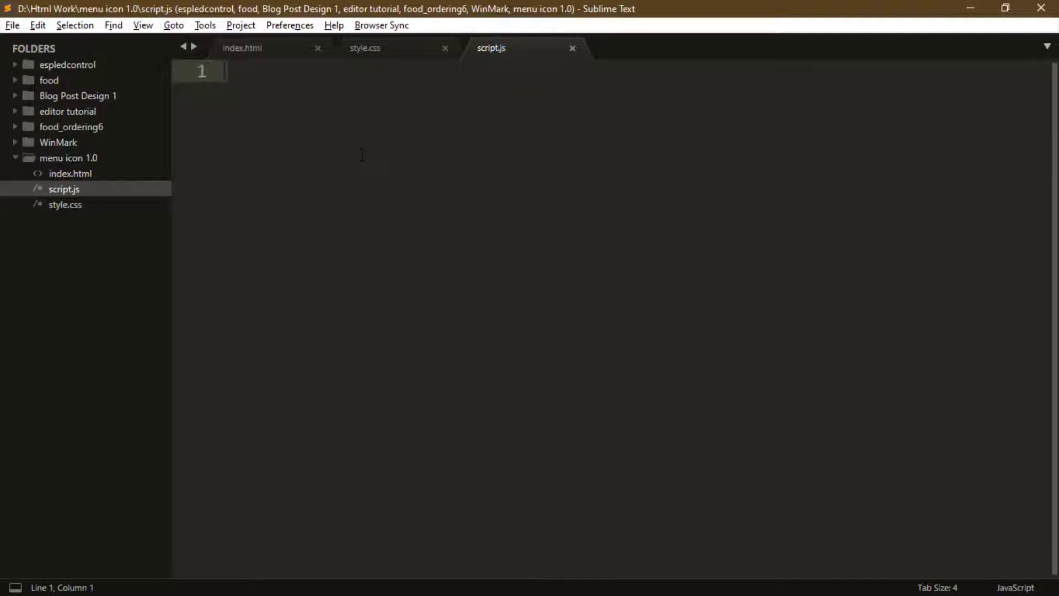
{"action": "type", "text": "$(document"}
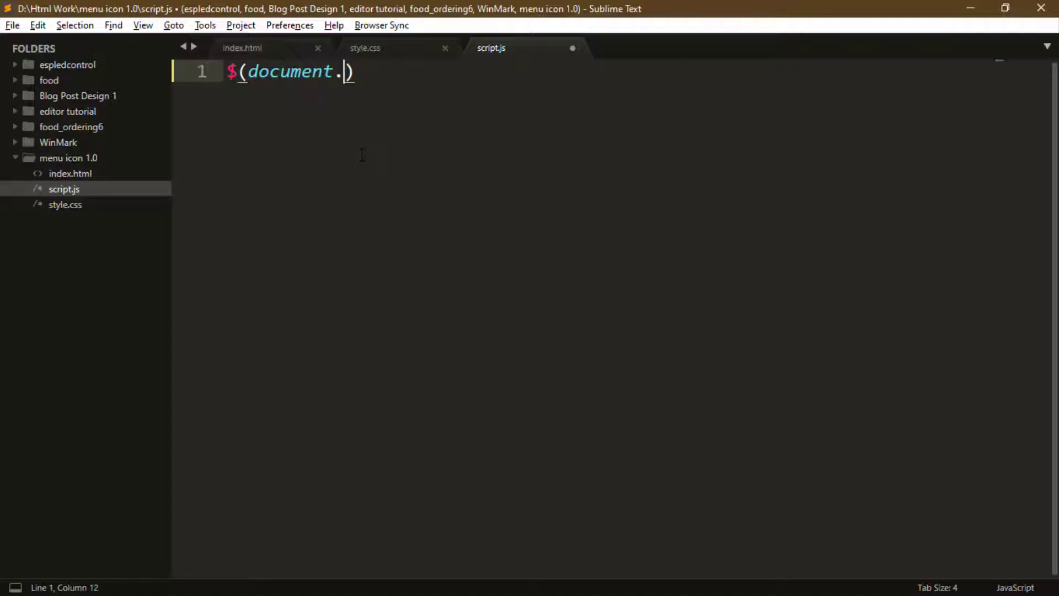
{"action": "key", "text": "Menu"}
{"action": "type", "text": ".ready"}
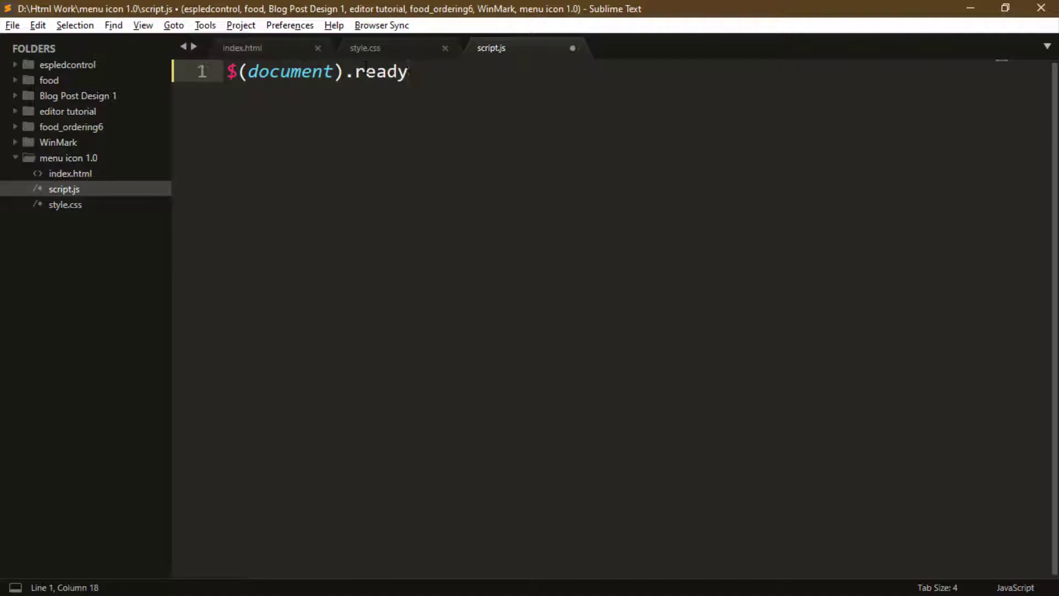
{"action": "type", "text": "(function()"}
{"action": "type", "text": "{"}
{"action": "key", "text": "Return"}
{"action": "key", "text": "Down"}
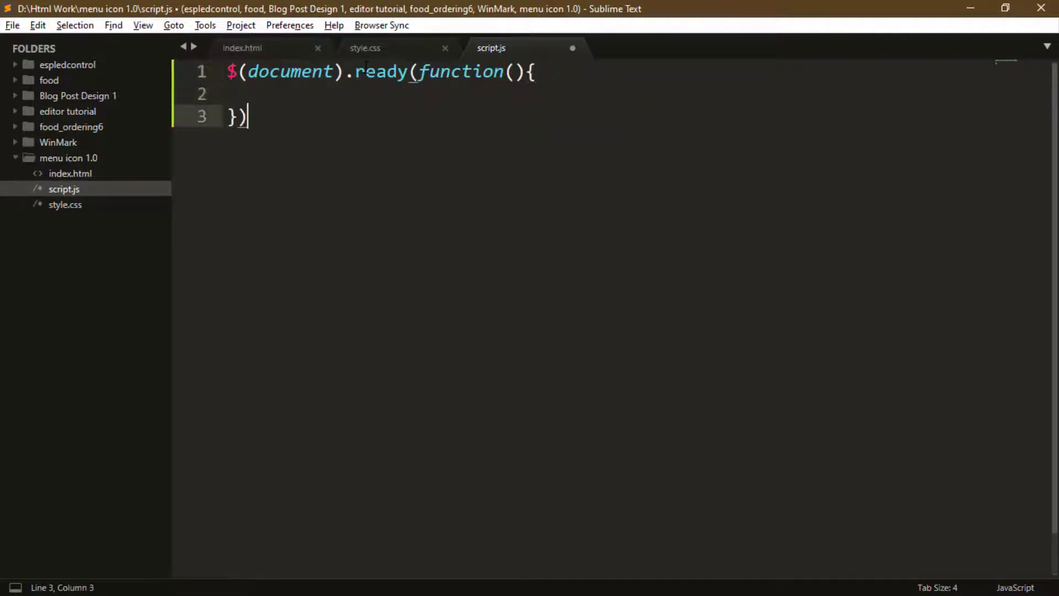
{"action": "key", "text": "Up"}
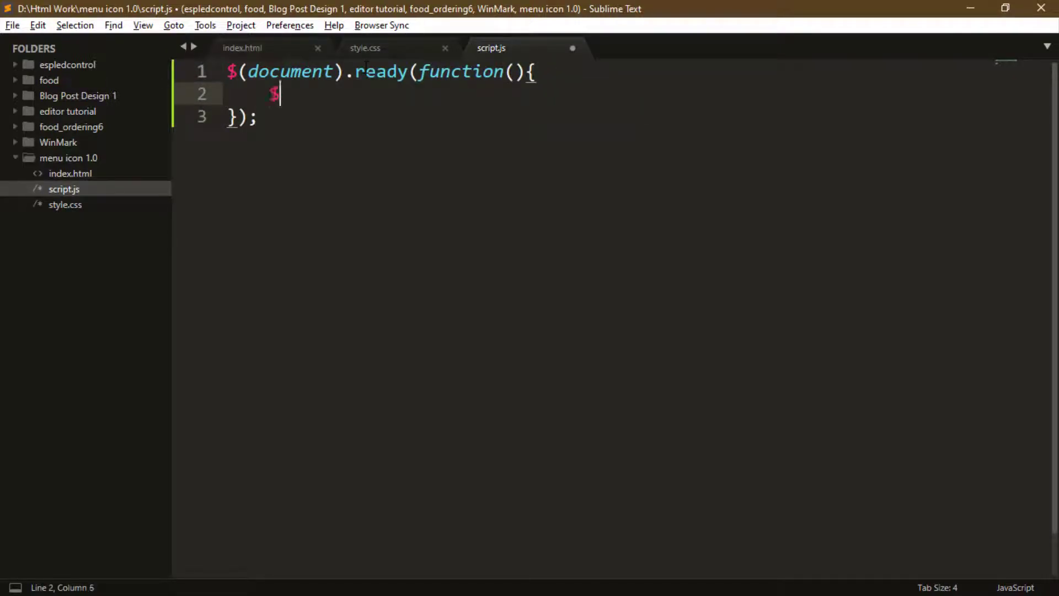
{"action": "type", "text": "'.menu')."}
{"action": "type", "text": "click("}
{"action": "type", "text": "fun"}
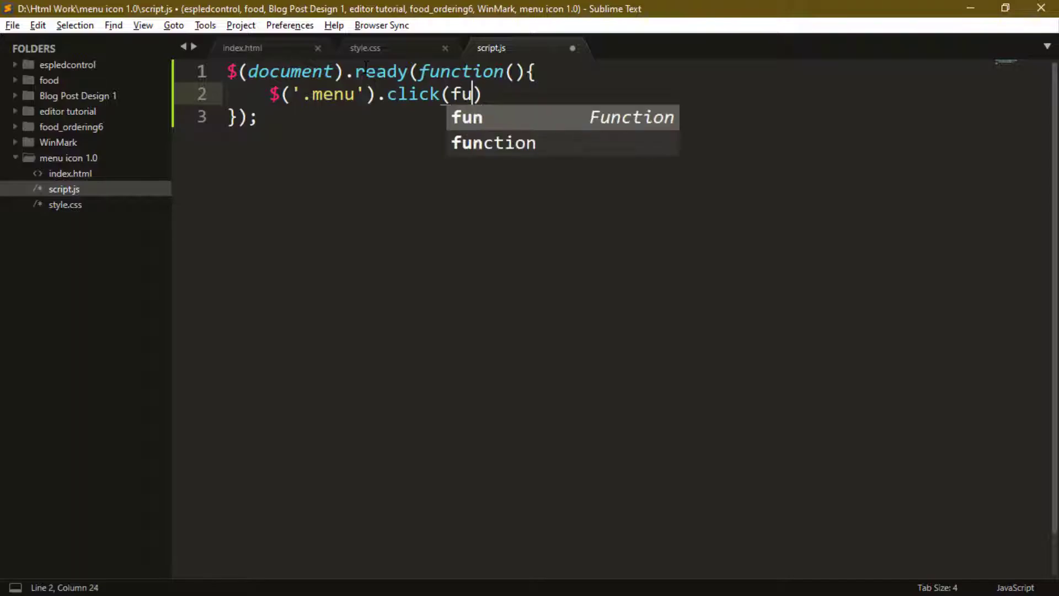
{"action": "type", "text": "c"}
{"action": "key", "text": "Tab"}
{"action": "type", "text": "()"}
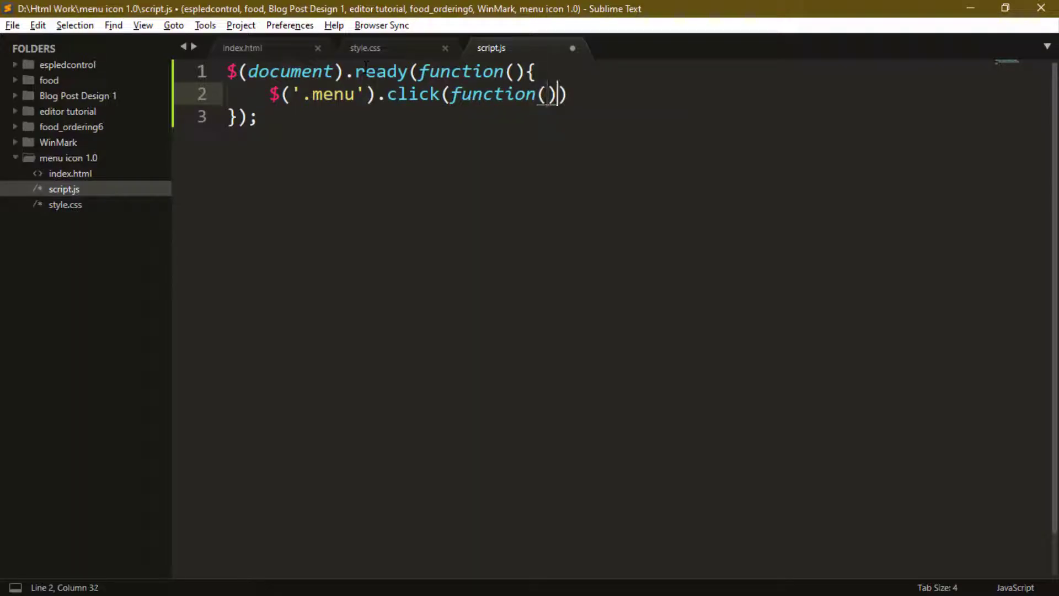
{"action": "type", "text": "{"}
{"action": "key", "text": "Return"}
{"action": "key", "text": "Down"}
{"action": "type", "text": ";"}
{"action": "key", "text": "Up"}
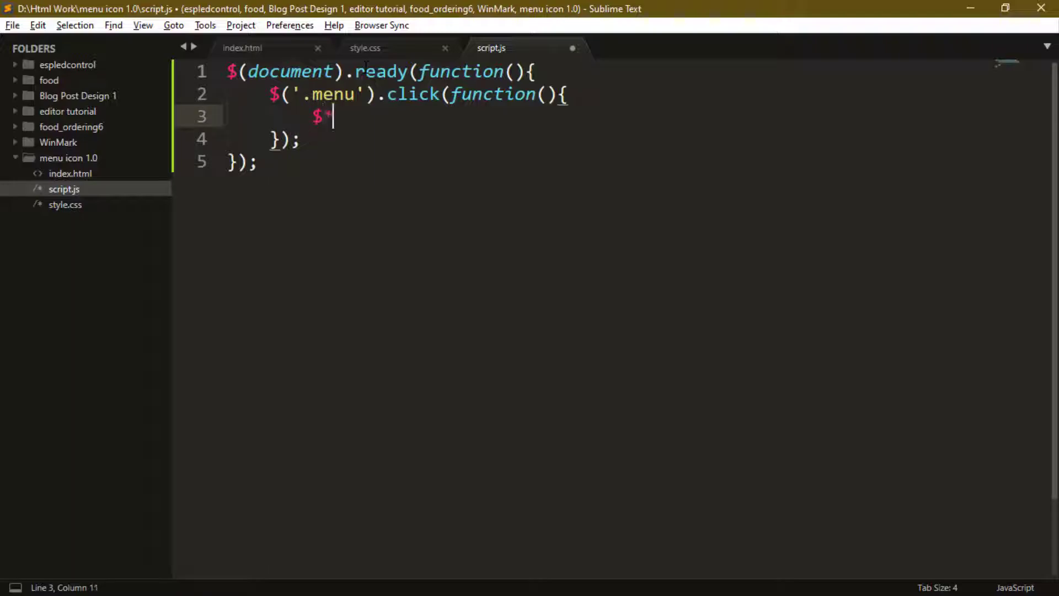
{"action": "type", "text": "('.menu')."}
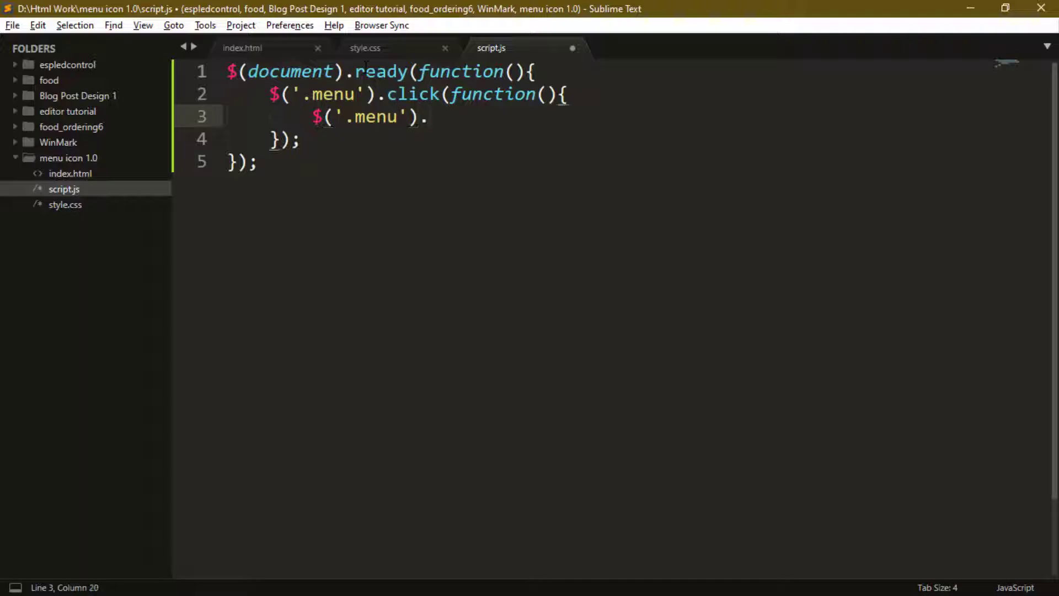
{"action": "type", "text": "toggleClass('active');"}
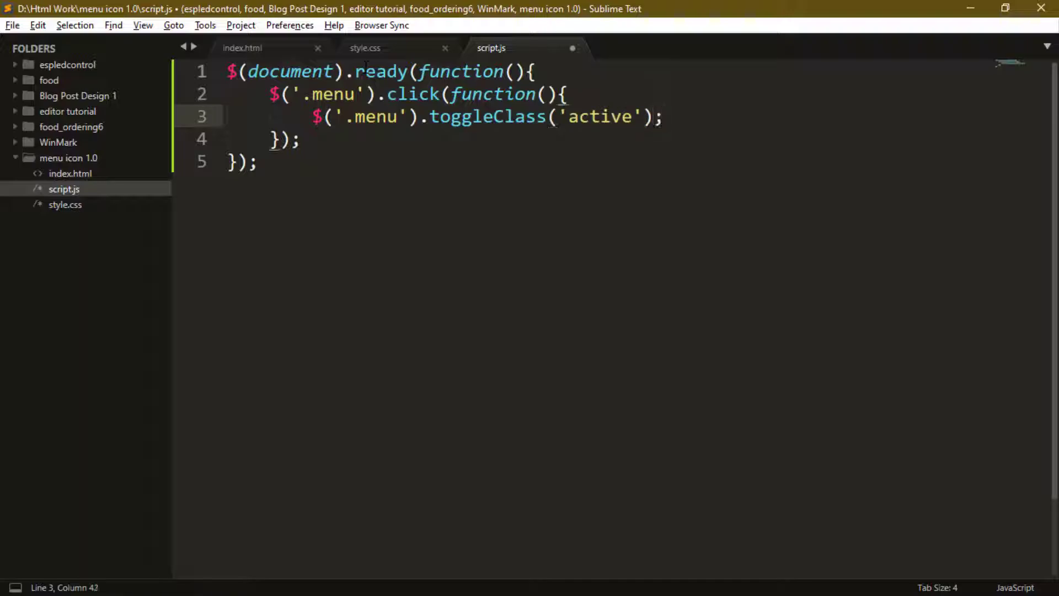
{"action": "key", "text": "ctrl+s"}
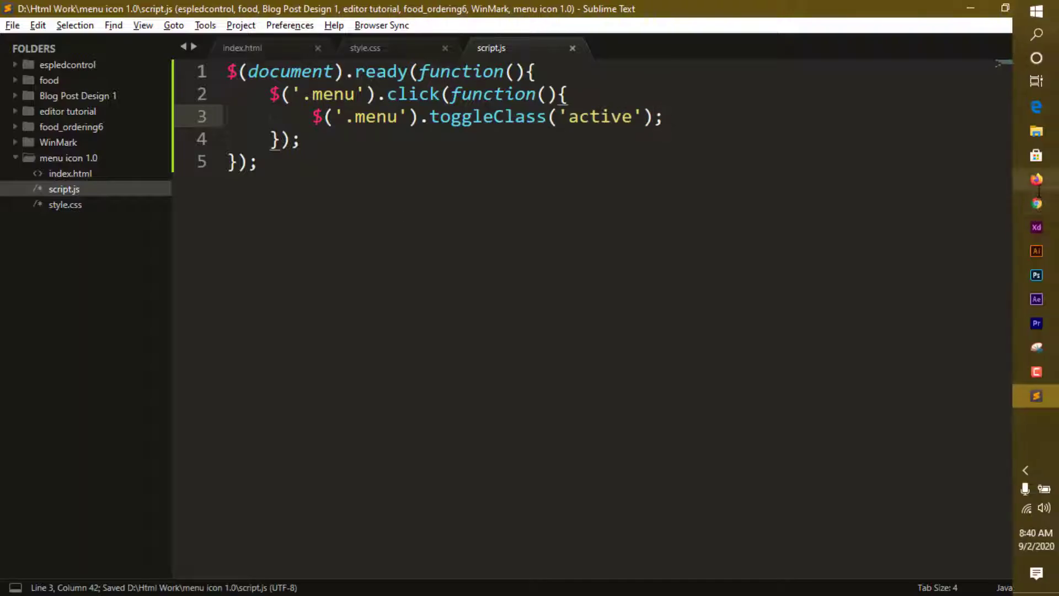